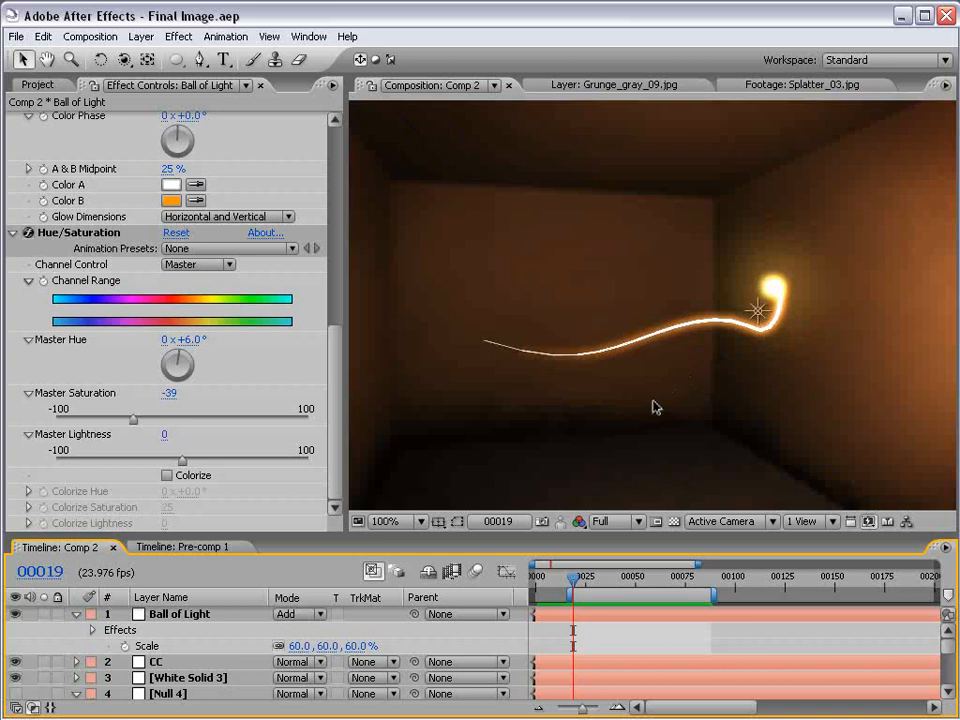
- Preview the finished light-streak animation in Comp 2 and the title animation in Pre-comp 1
key(KP_0)
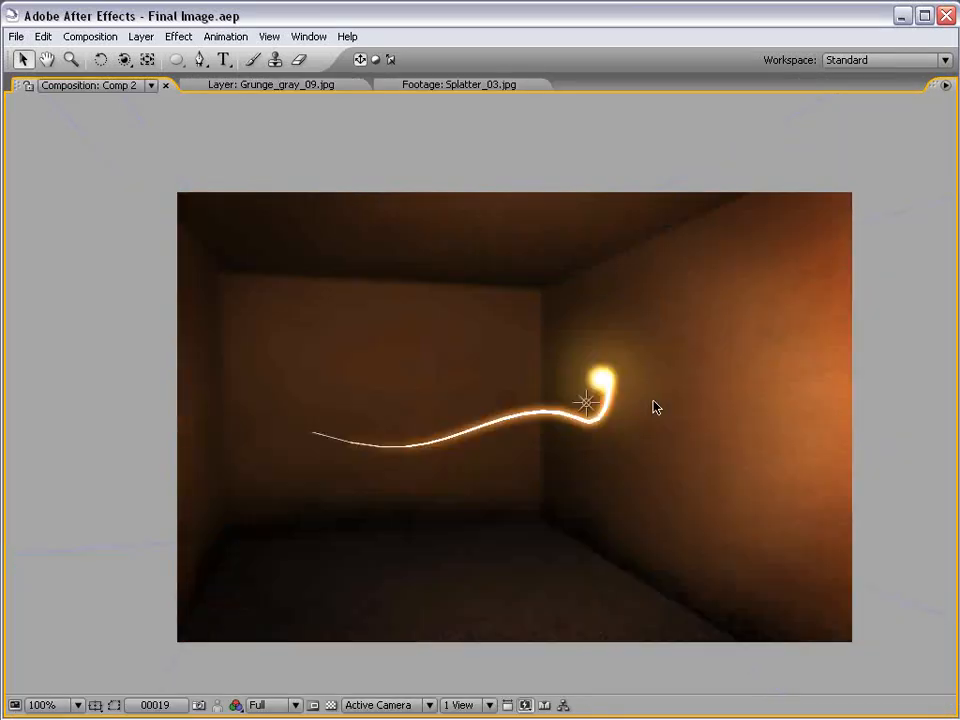
key(grave)
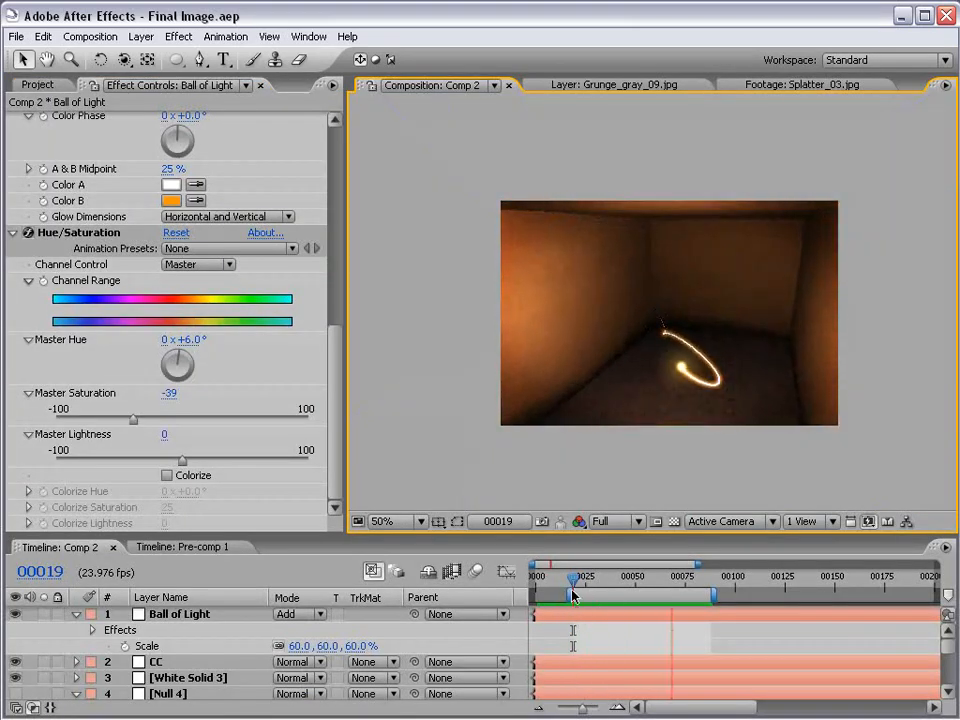
key(period)
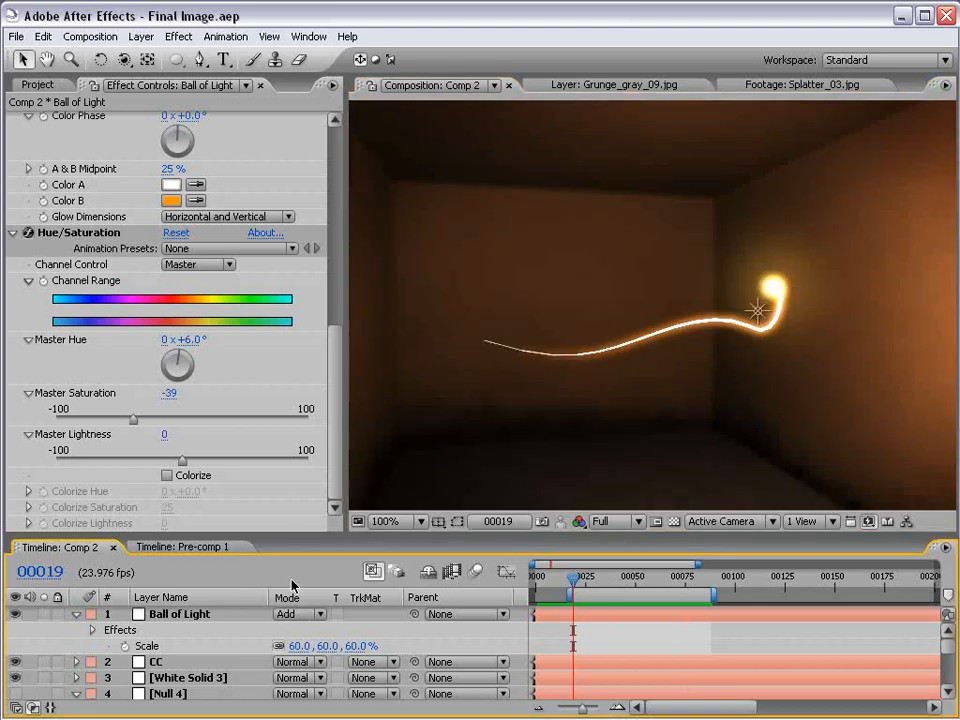
click(76, 615)
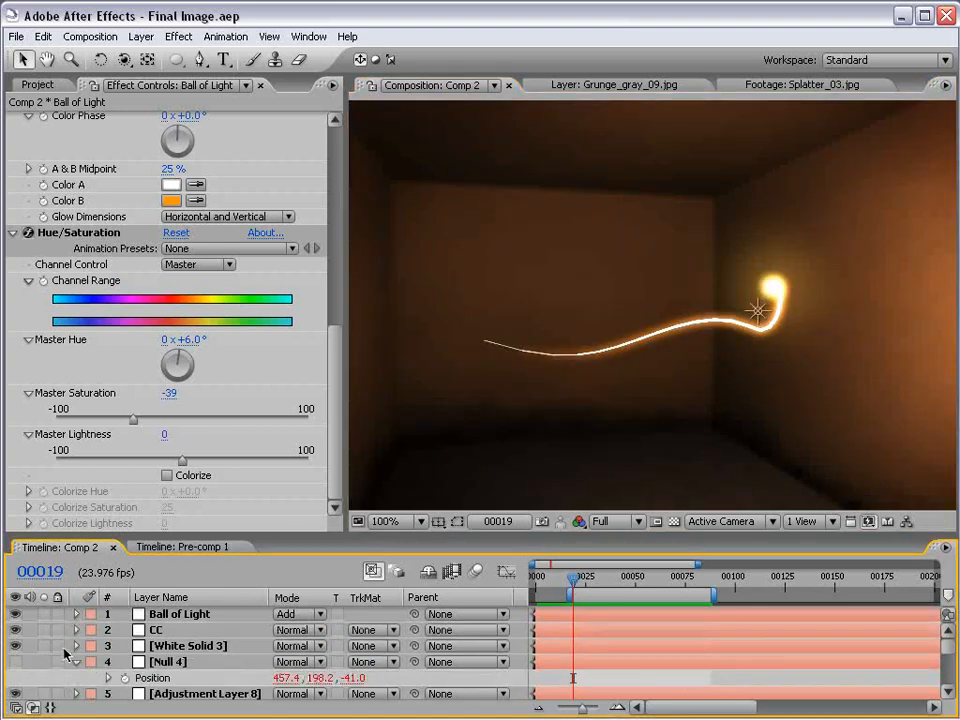
click(77, 663)
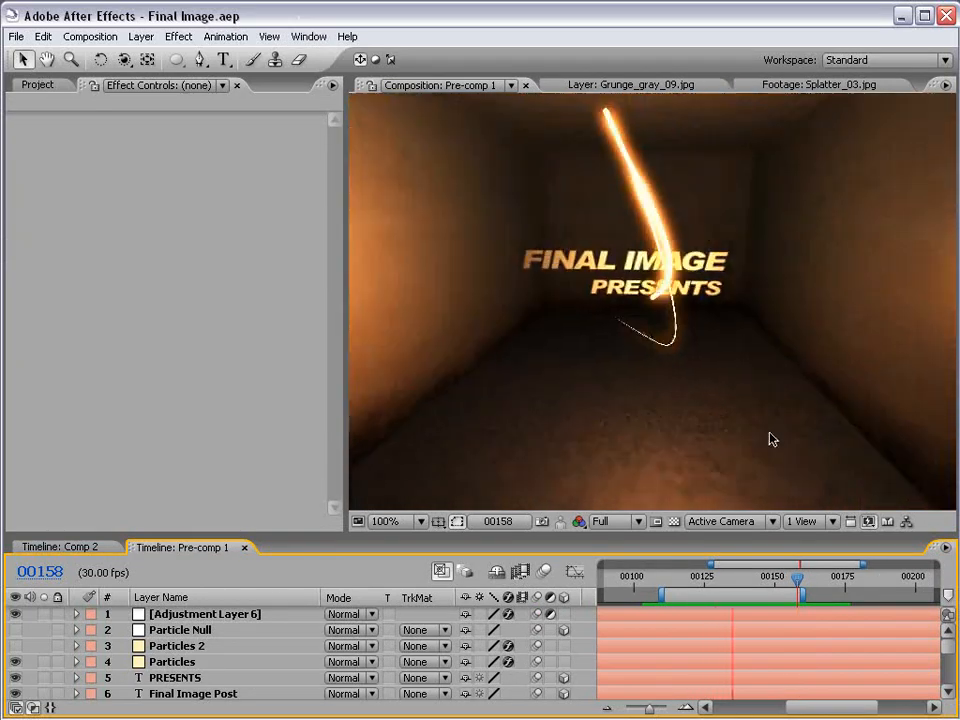
click(701, 578)
drag(701, 578, 793, 578)
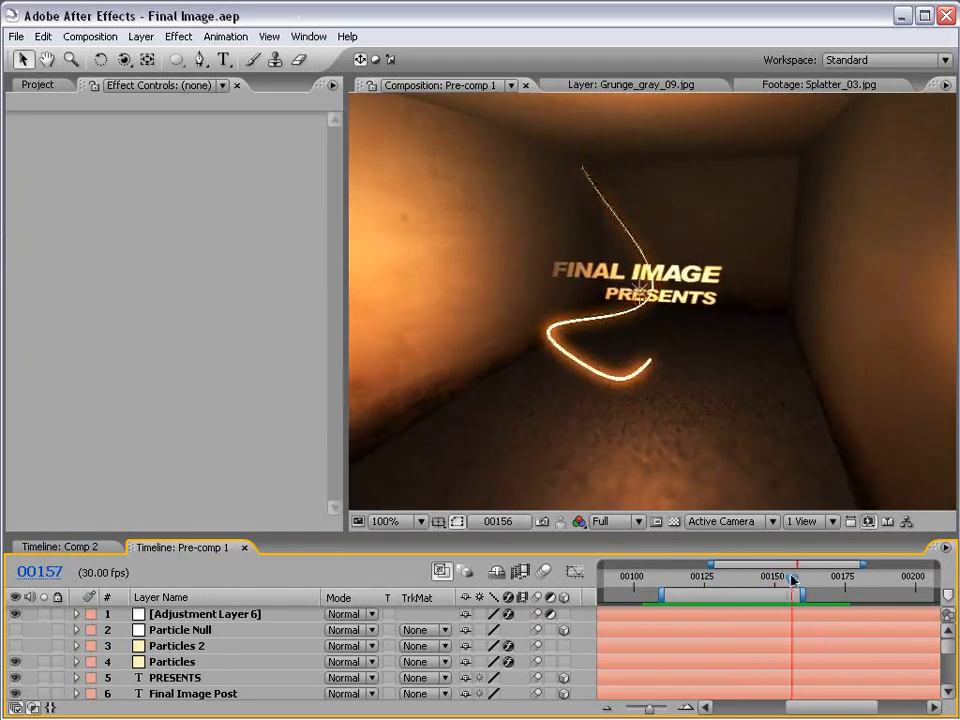
key(space)
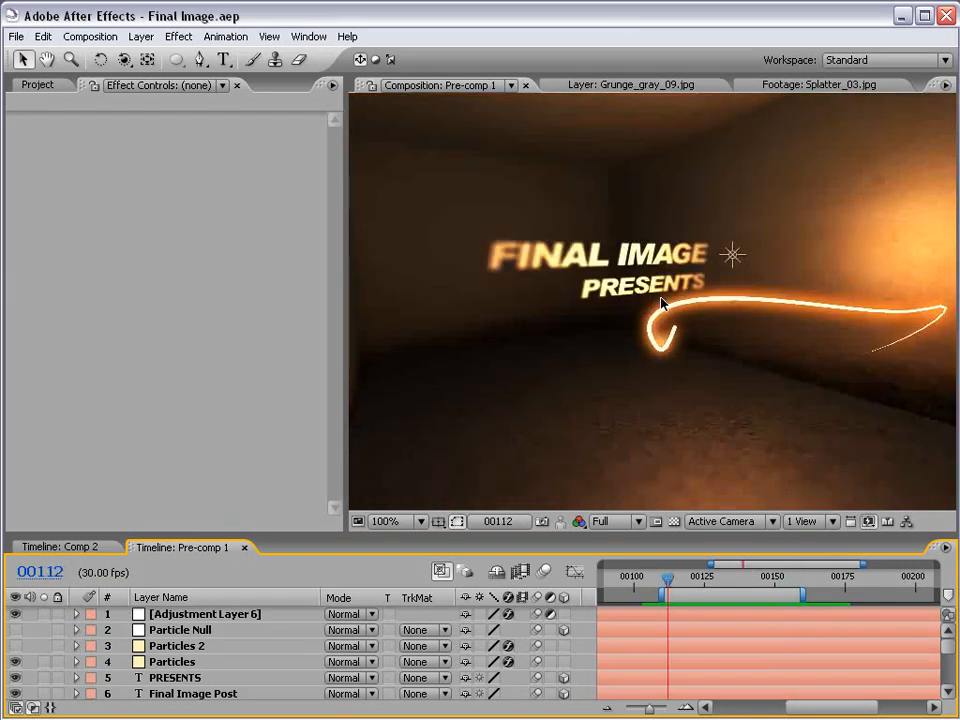
- Create a new composition, Comp 4, with the NTSC DV preset and a frame rate of 23.976 fps
click(37, 86)
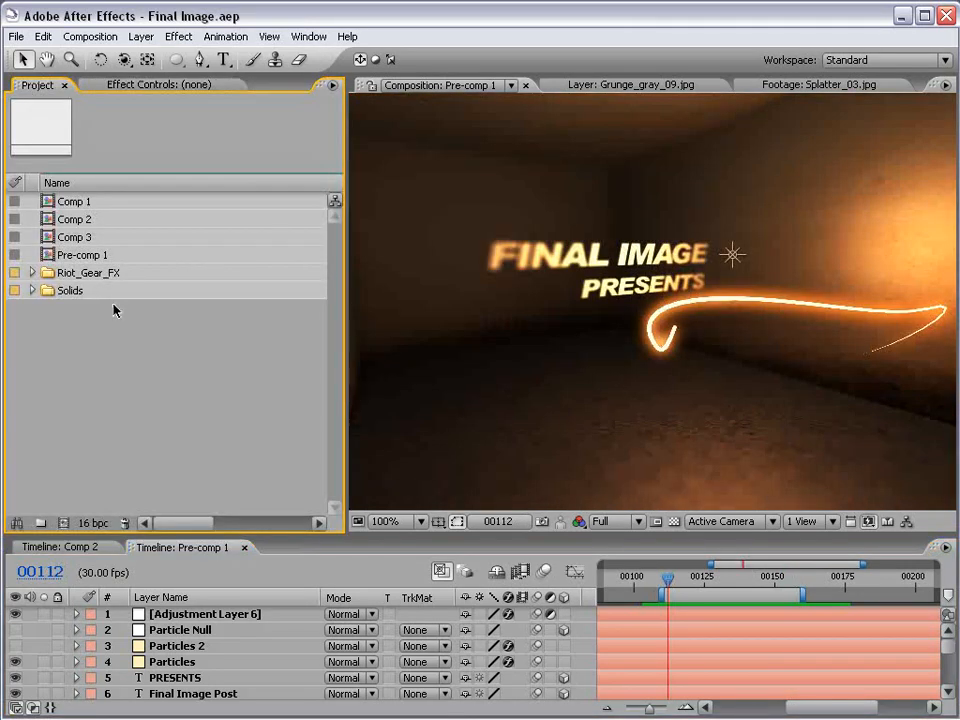
click(100, 37)
click(110, 56)
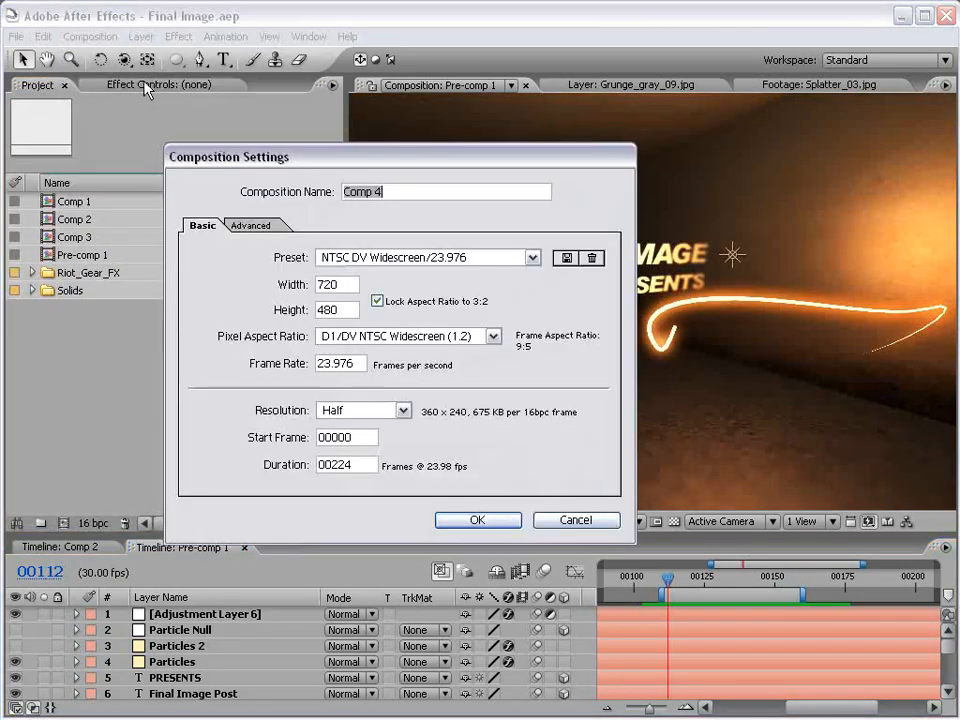
click(425, 258)
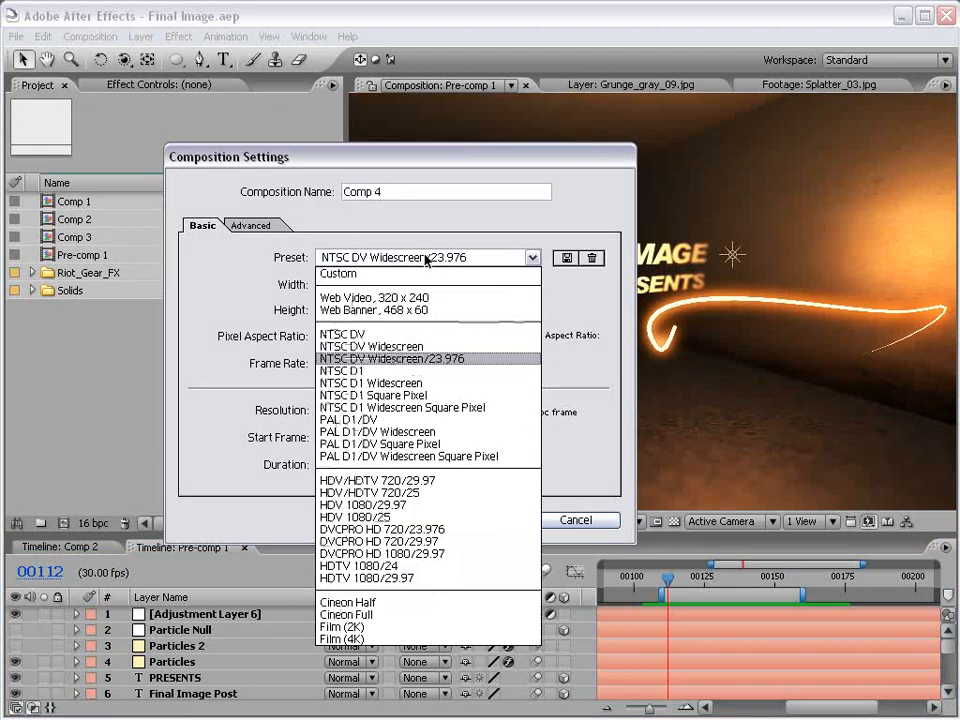
click(370, 335)
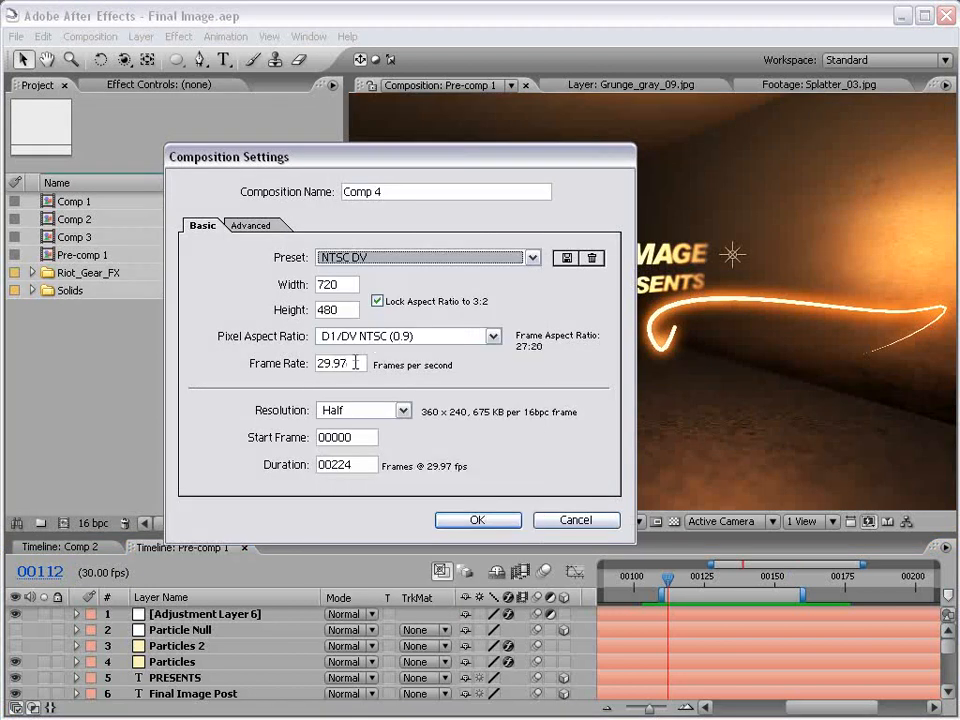
drag(355, 364, 273, 362)
text(23)
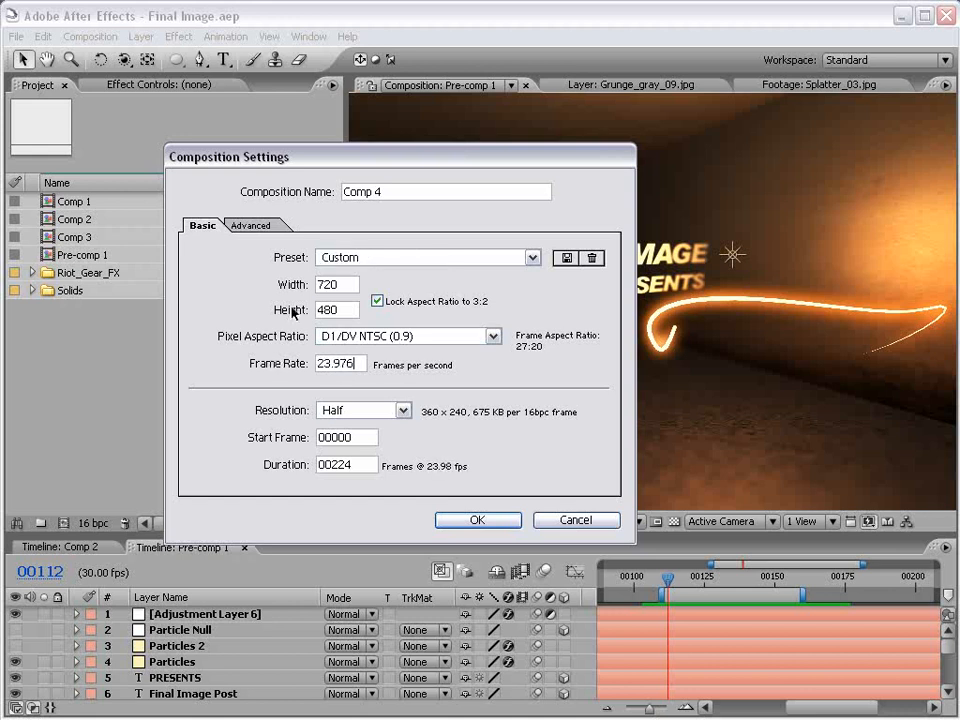
click(468, 519)
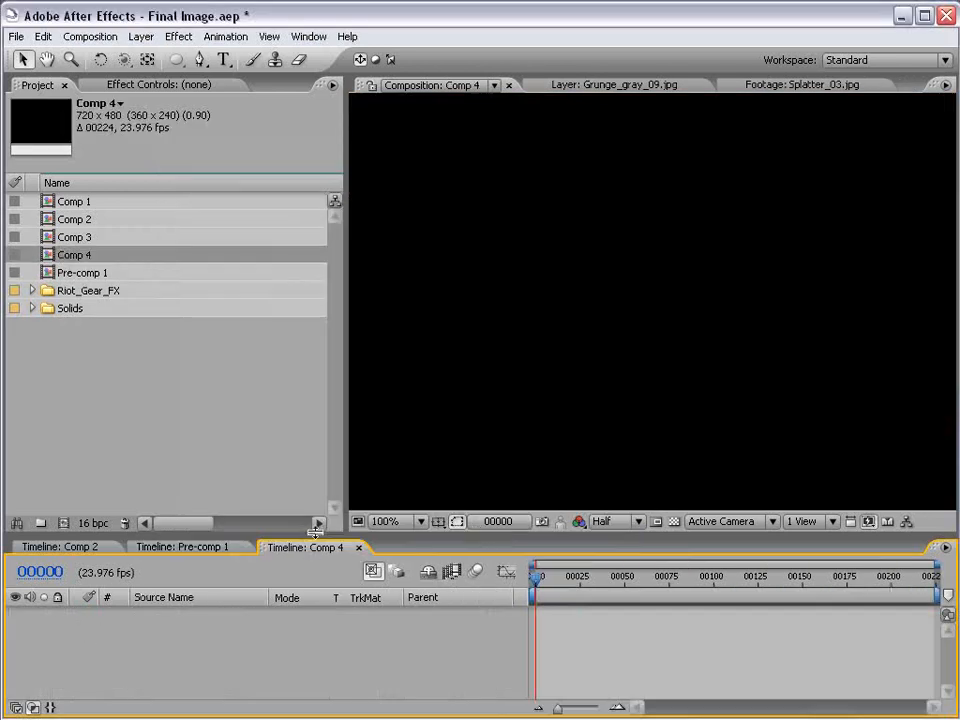
- Add Grunge_gray_09.jpg from the low-resolution Grayscale folder of Grungy_Textures to Comp 4
drag(315, 535, 315, 505)
scroll(572, 287, down, 1)
click(185, 365)
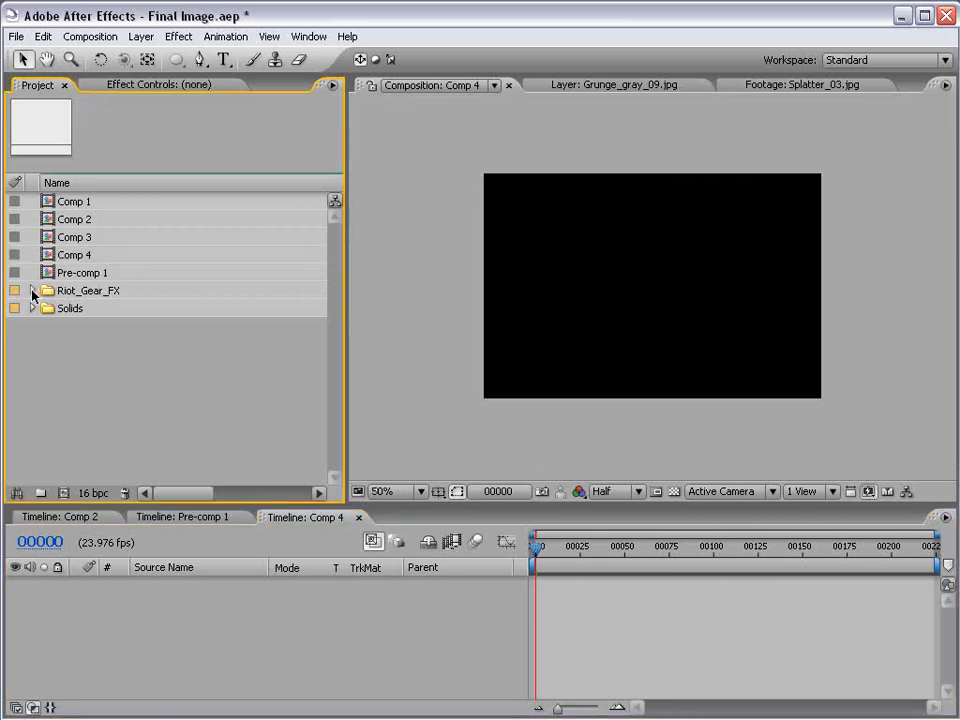
click(33, 291)
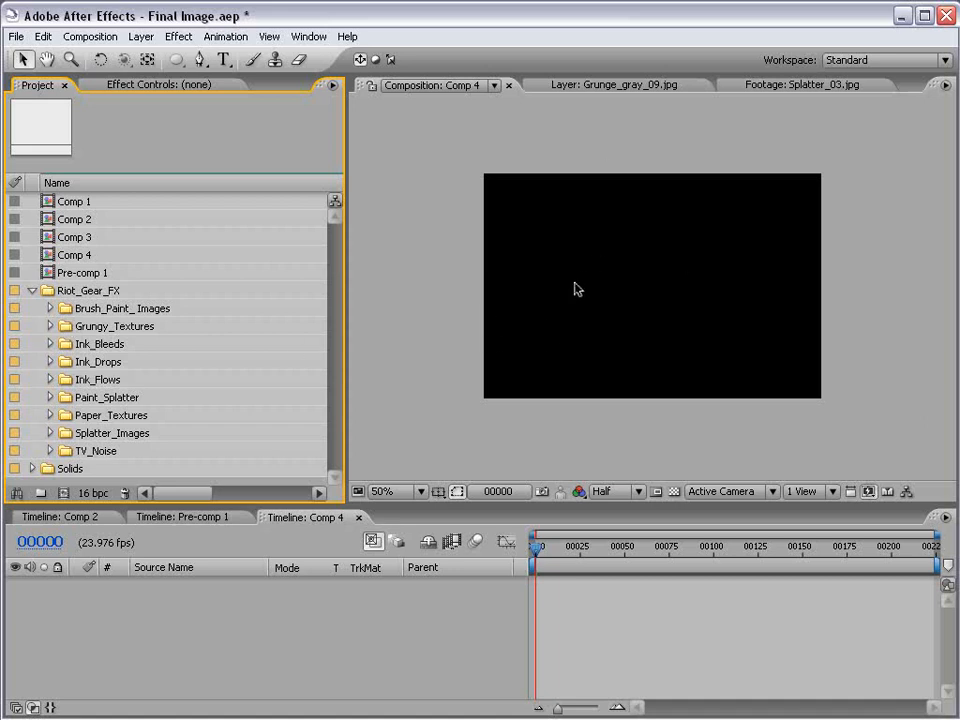
drag(269, 504, 269, 498)
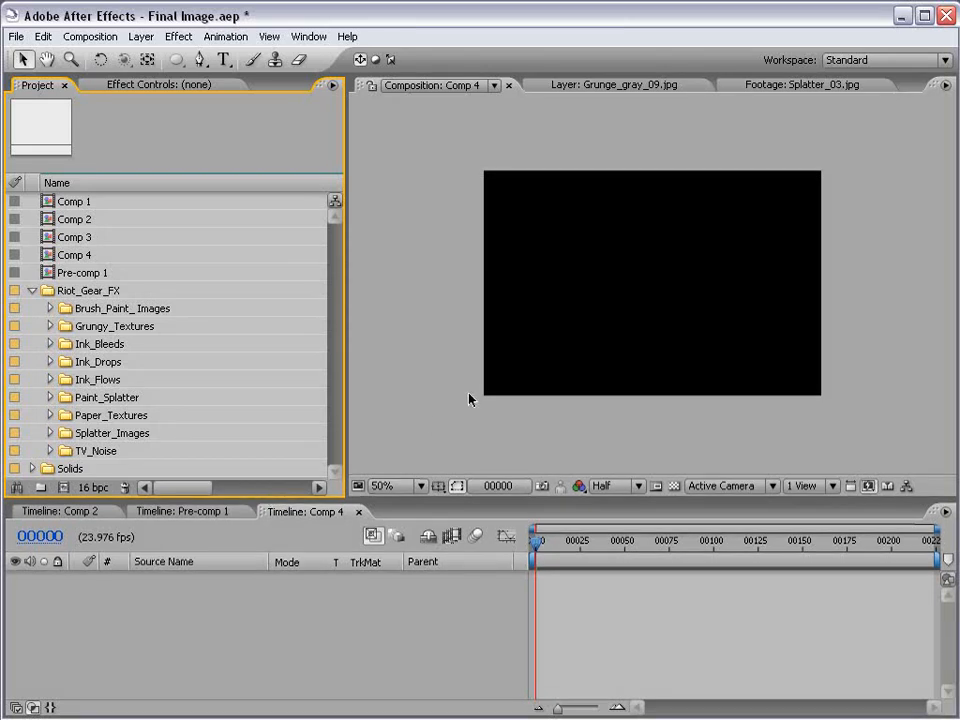
click(50, 326)
click(66, 362)
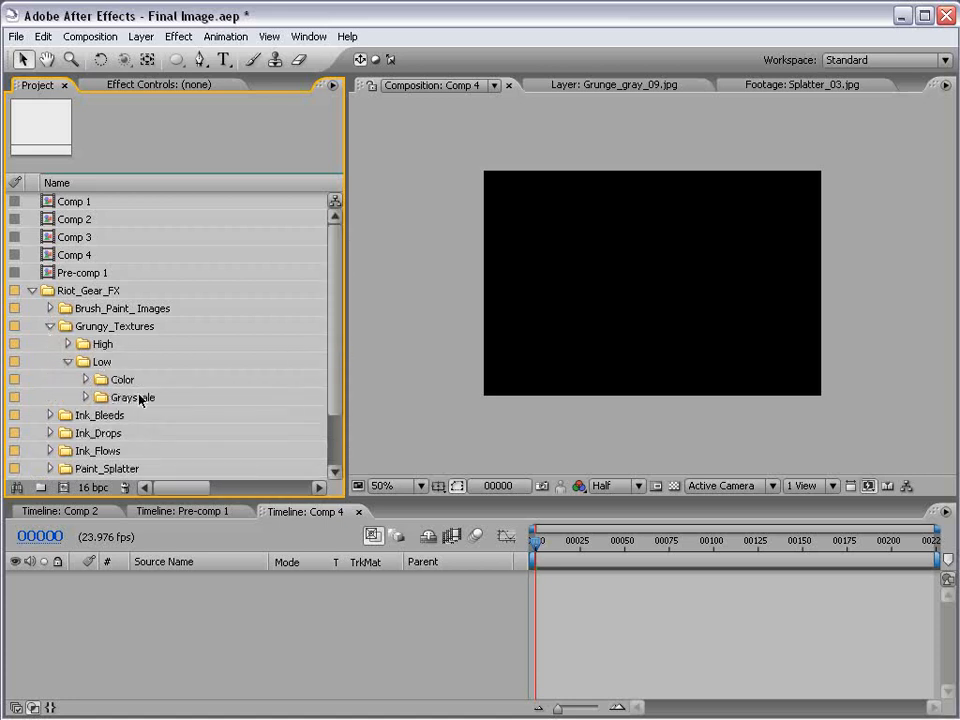
click(86, 397)
scroll(334, 326, down, 1)
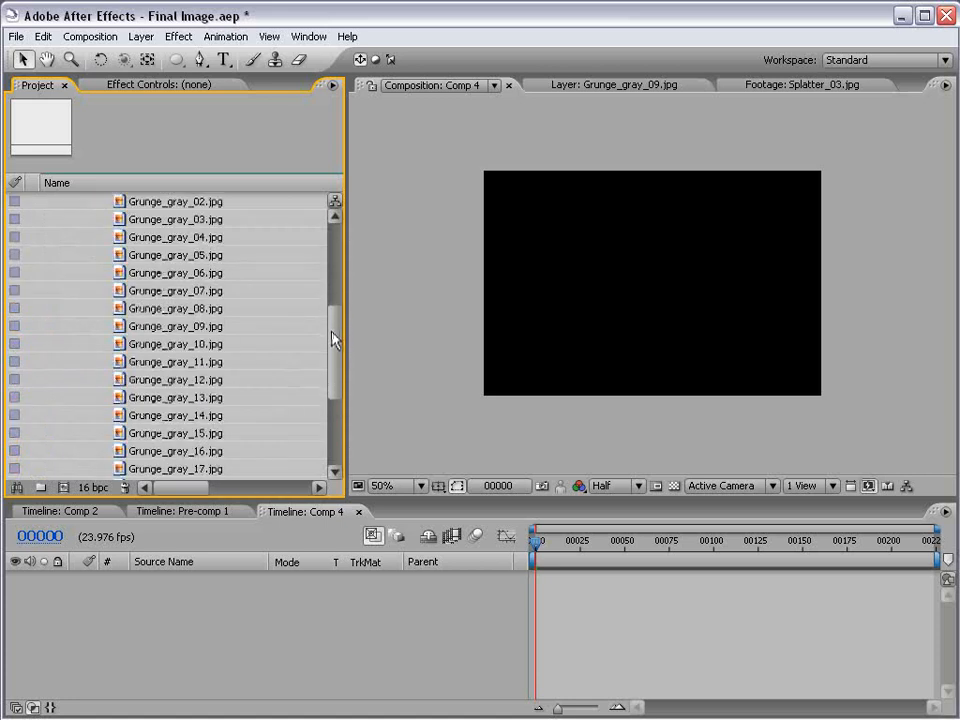
drag(302, 332, 620, 300)
mouse_move(565, 358)
mouse_down()
mouse_move(595, 328)
mouse_move(562, 366)
mouse_up()
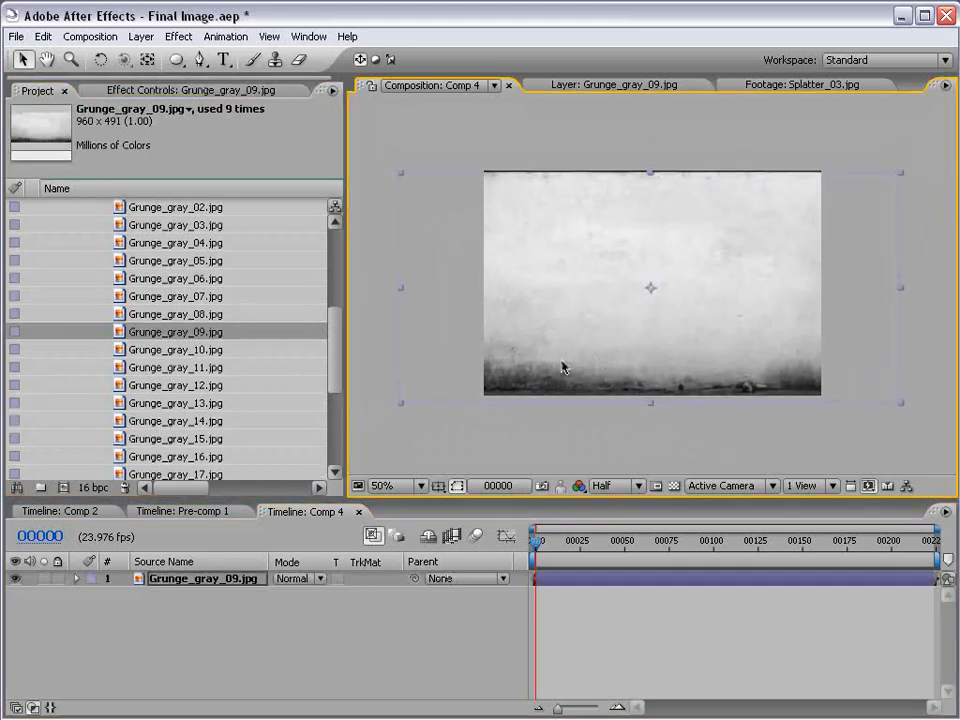
- Make the Grunge_gray_09.jpg layer 3D and rotate it into place as a side wall of the room
key(F4)
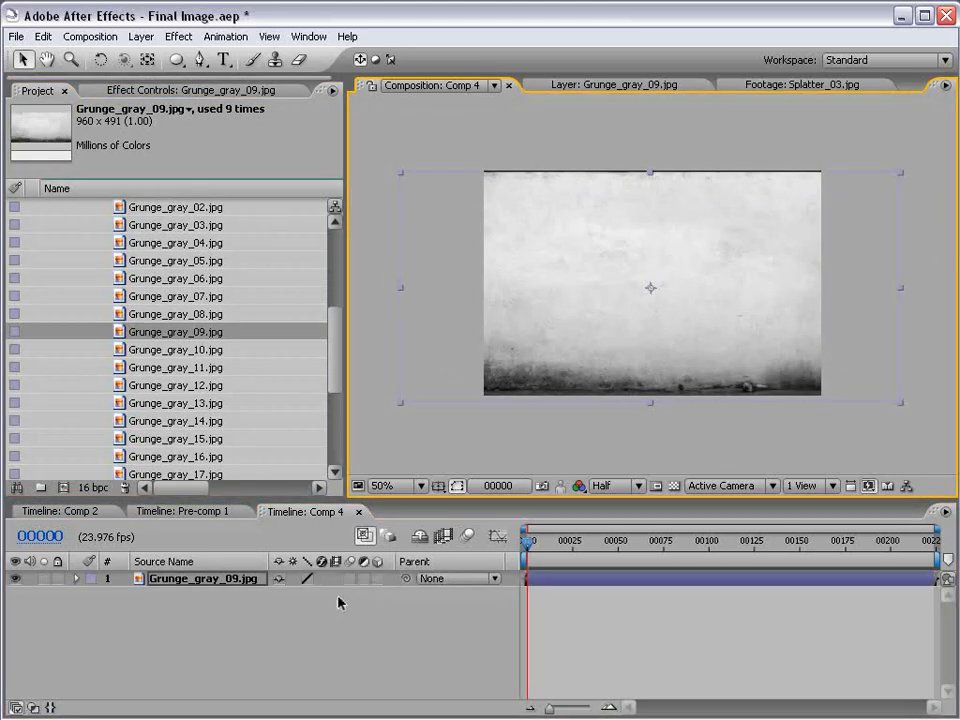
click(378, 579)
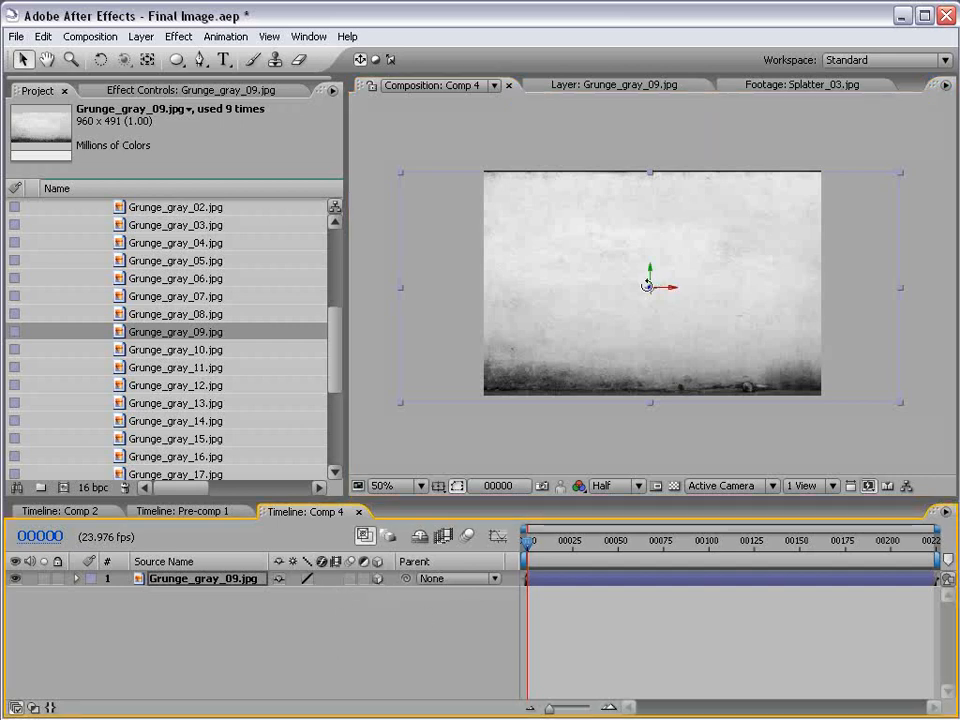
key(w)
drag(647, 276, 467, 537)
key(v)
- Duplicate the wall layer twice and arrange the copies as the opposite side wall and the back wall
key(ctrl+d)
key(ctrl+d)
key(w)
key(v)
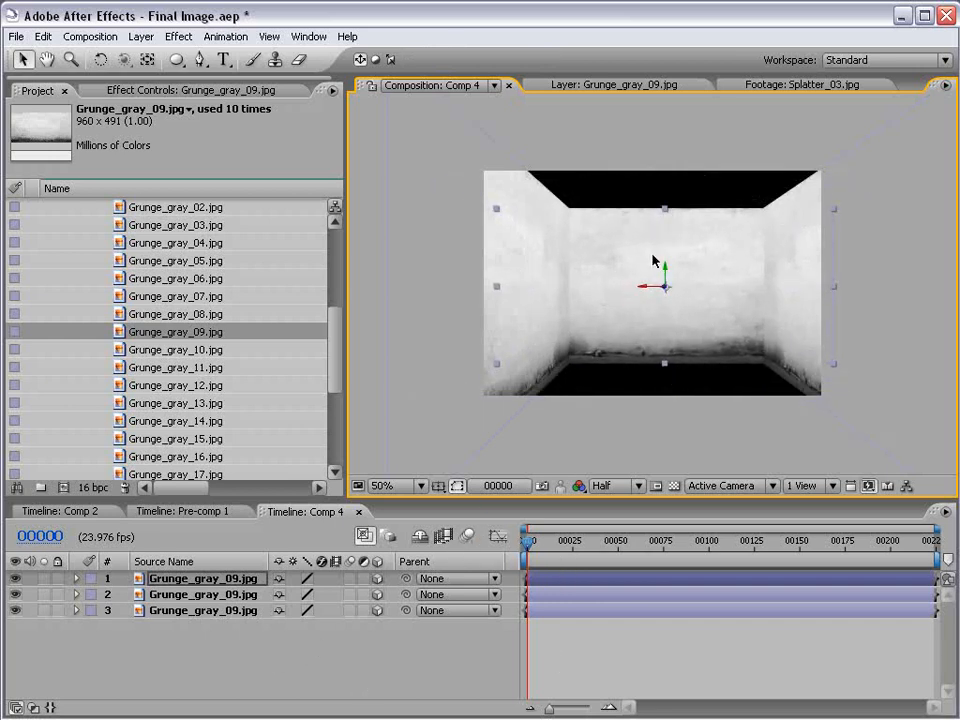
- Duplicate the back wall, rotate the copy to lie horizontally and raise it as the ceiling
click(592, 434)
click(639, 236)
key(ctrl+d)
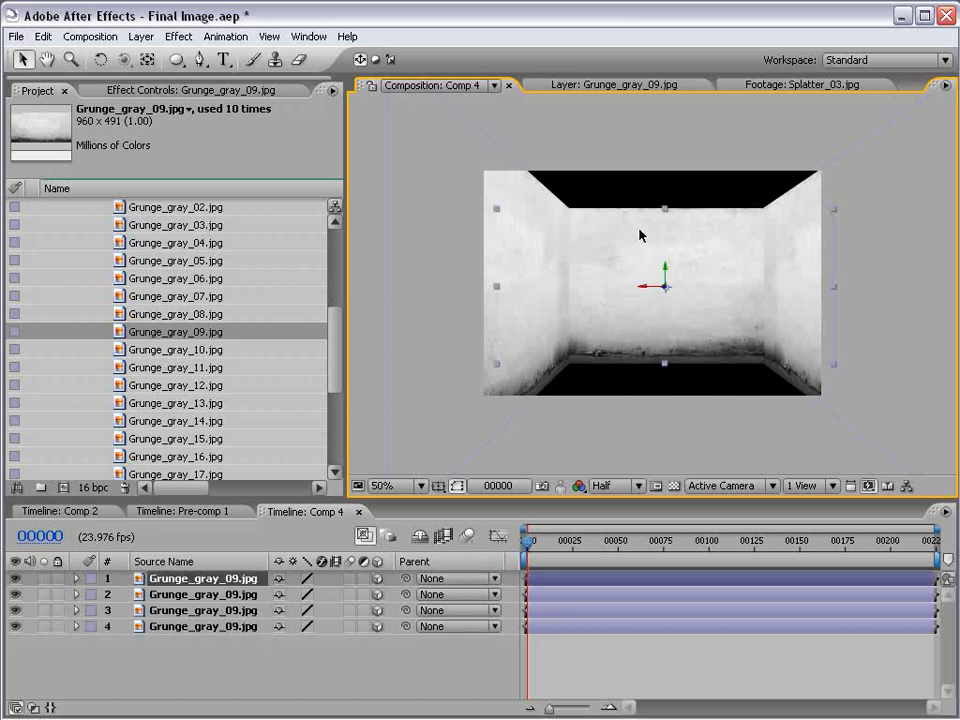
key(w)
drag(660, 290, 651, 332)
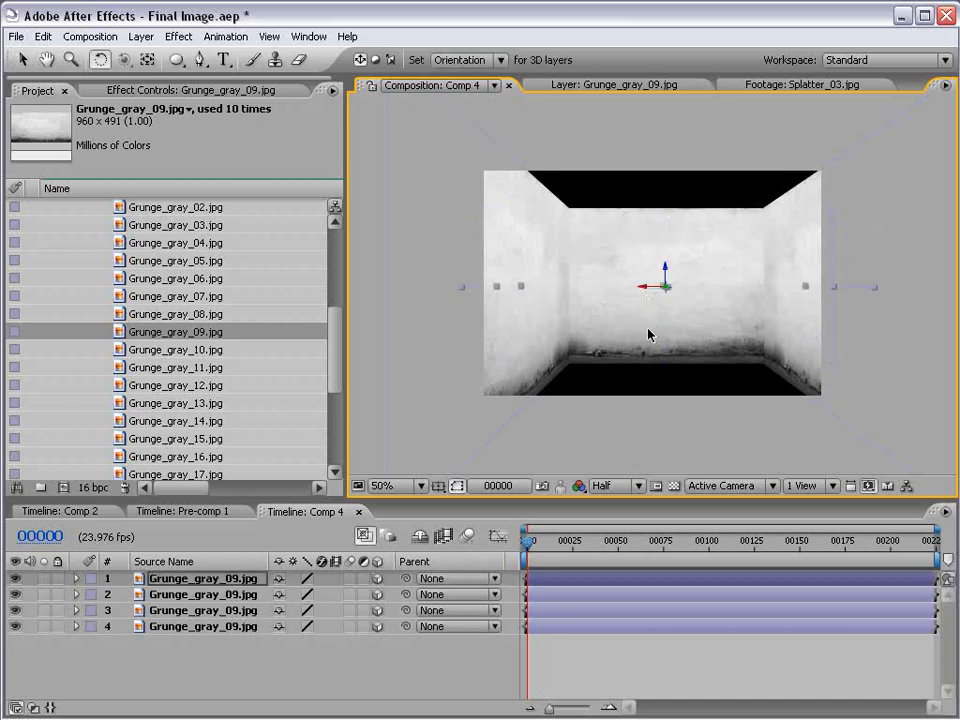
drag(667, 278, 671, 155)
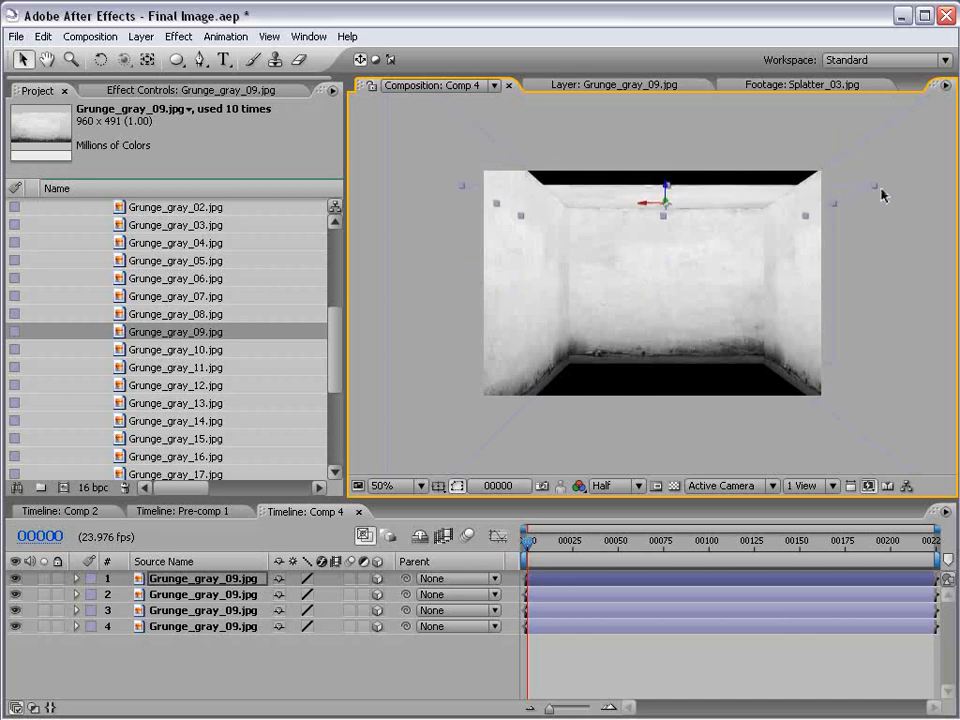
- Turn the ceiling layer a quarter turn, then enlarge and shift it to cover the top of the room
key(w)
drag(660, 192, 622, 193)
key(v)
drag(806, 160, 900, 128)
drag(665, 190, 665, 150)
key(ctrl+z)
drag(665, 208, 959, 160)
mouse_move(660, 165)
mouse_down()
mouse_move(686, 163)
mouse_move(676, 167)
mouse_up()
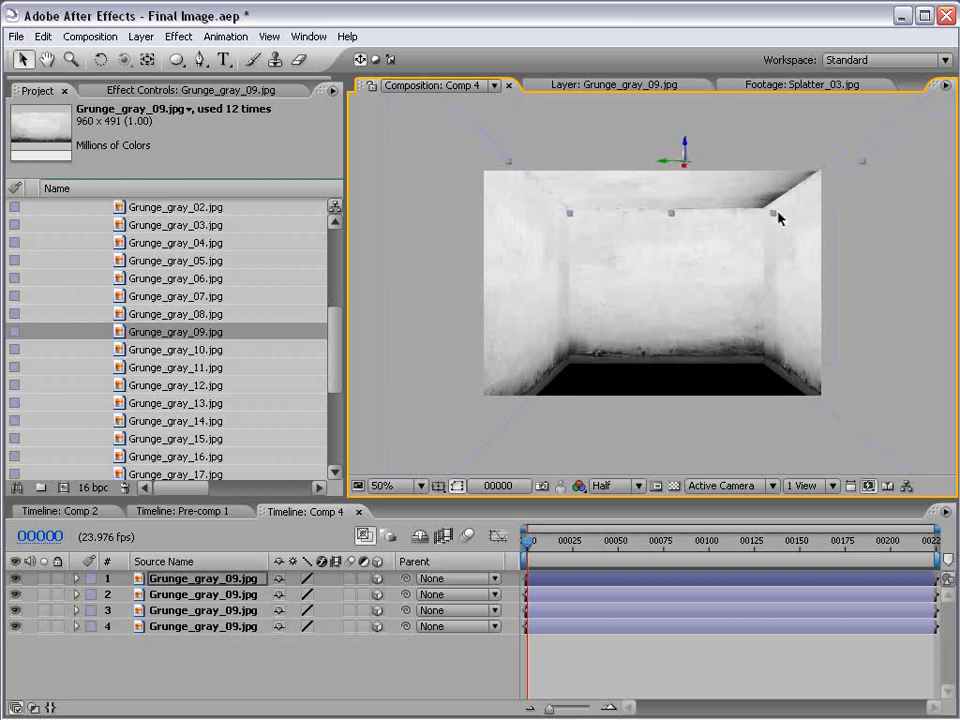
drag(775, 218, 815, 226)
drag(673, 166, 724, 166)
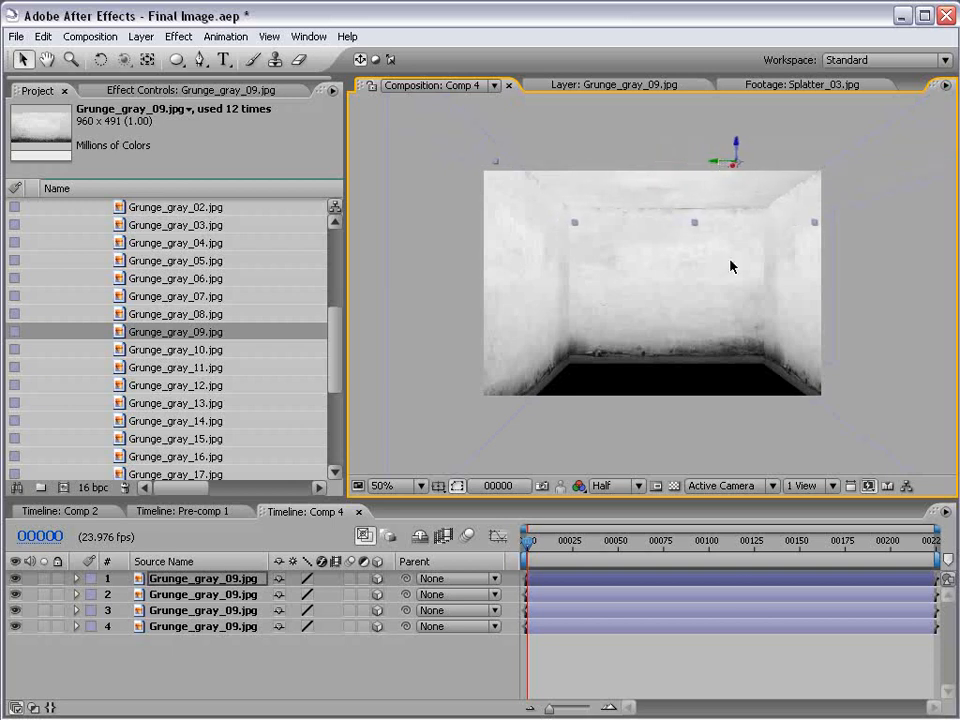
- Add a new camera to the composition with the 35mm preset
click(688, 656)
click(141, 36)
mouse_move(159, 57)
click(385, 102)
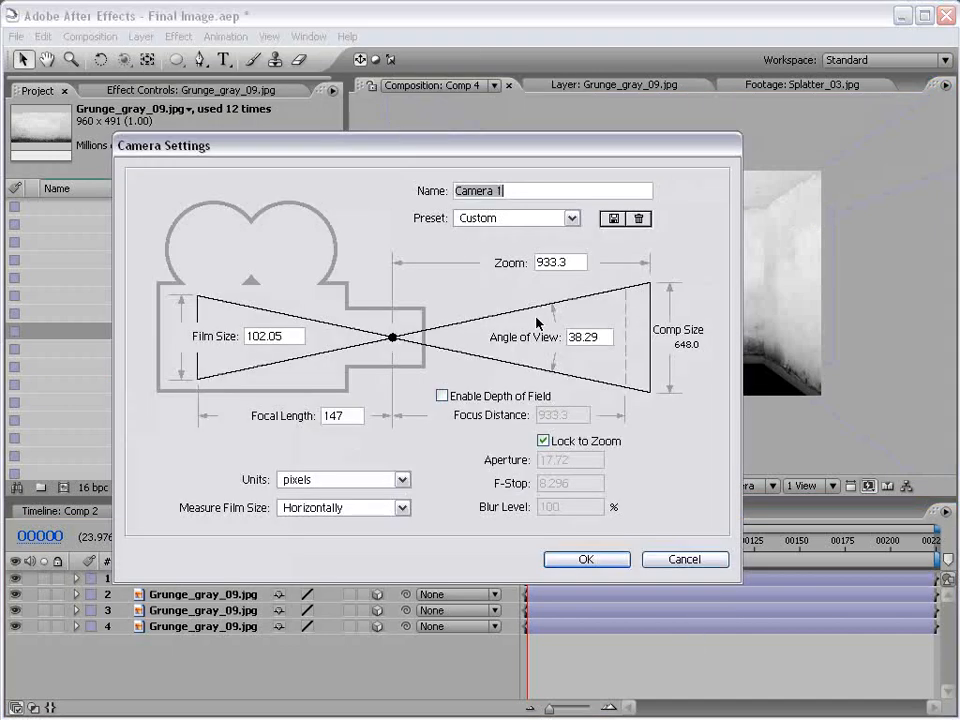
click(503, 224)
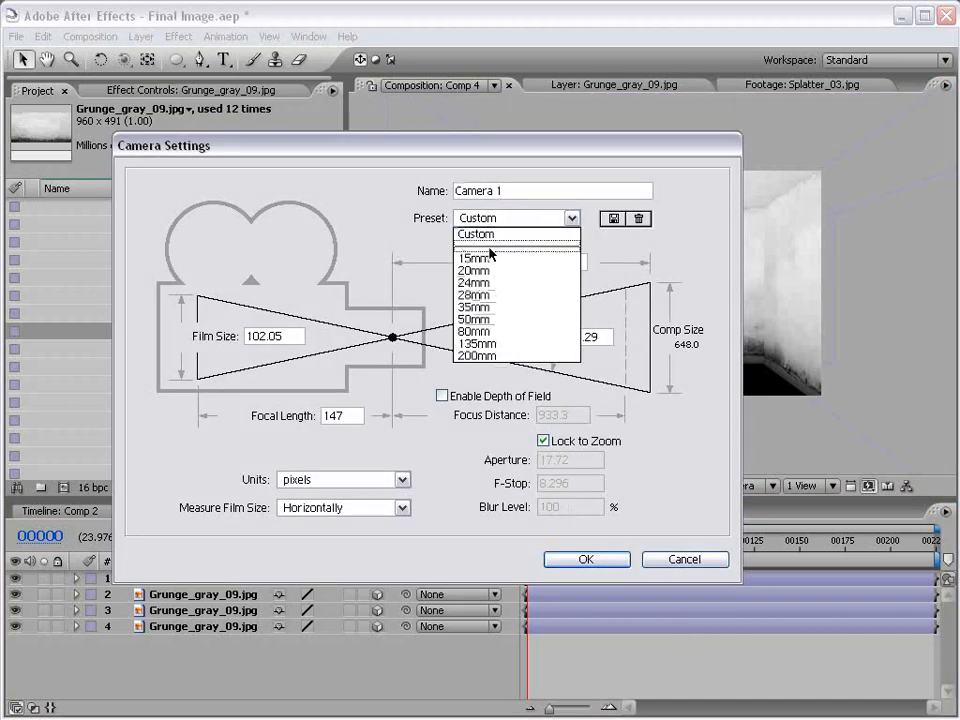
click(512, 315)
click(600, 563)
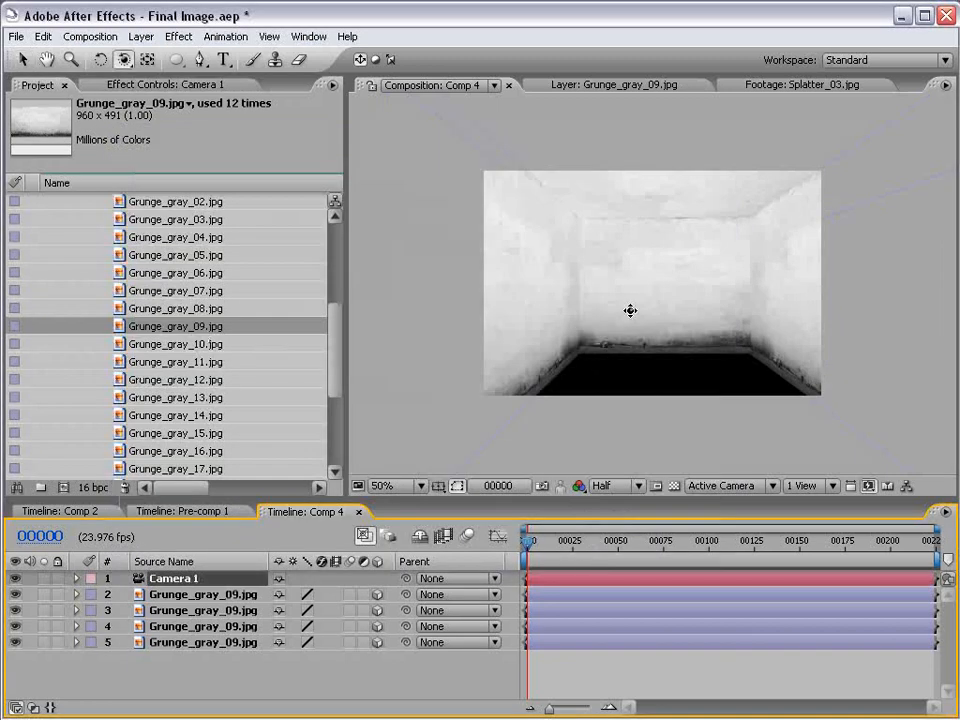
- Pull the camera back with the Track Z Camera tool to show more of the room
drag(123, 59, 160, 101)
drag(663, 277, 681, 344)
click(647, 669)
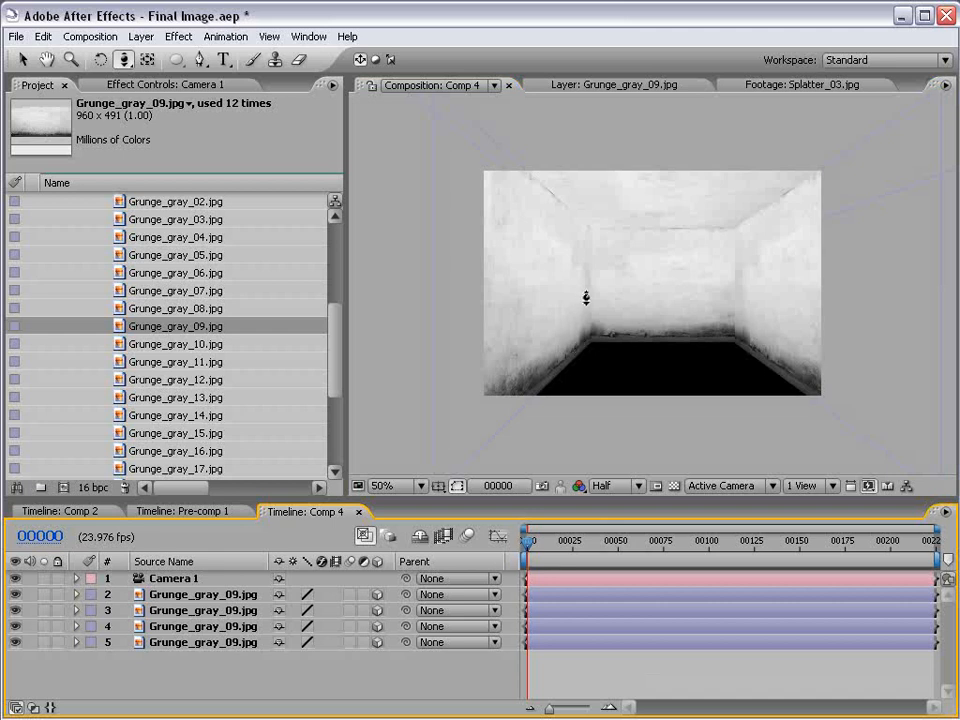
- Add Grunge_gray_04.jpg below the wall layers in the layer stack and make it a 3D layer
mouse_move(336, 334)
mouse_down()
mouse_move(340, 366)
mouse_move(337, 262)
mouse_move(334, 336)
mouse_up()
drag(186, 344, 549, 658)
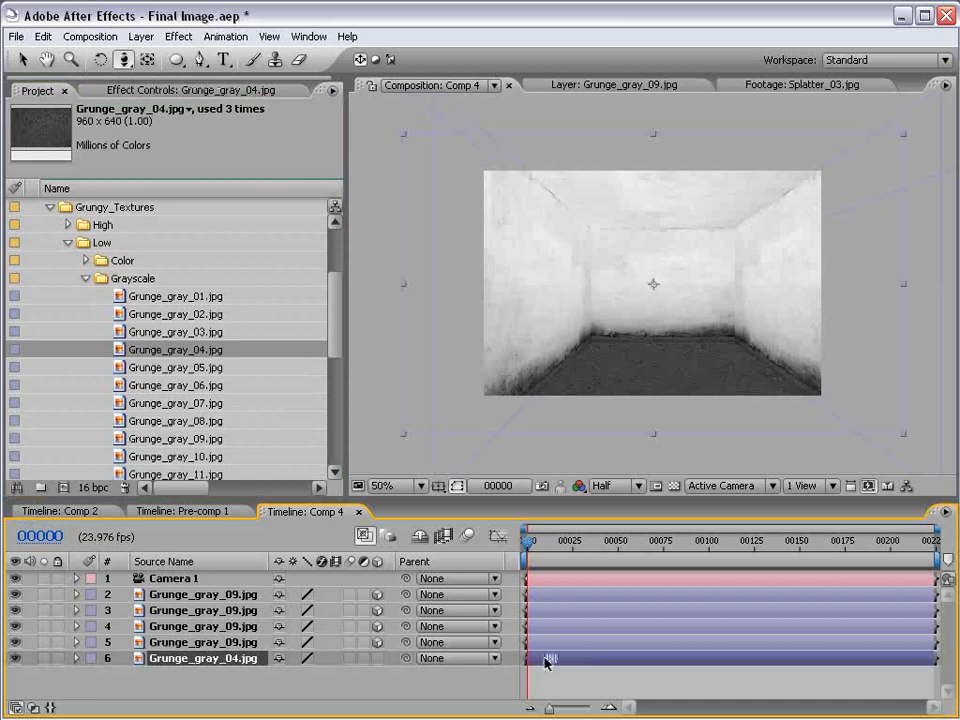
click(377, 659)
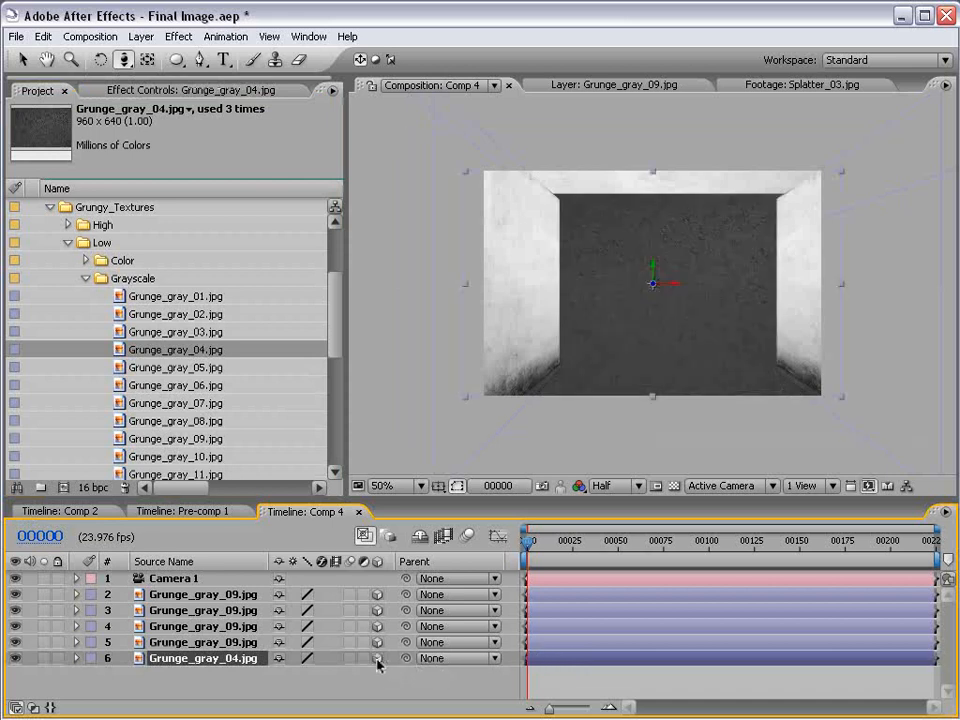
- Rotate the Grunge_gray_04.jpg layer flat, lower it to the base of the walls and enlarge it as the floor
key(w)
drag(665, 284, 659, 371)
key(v)
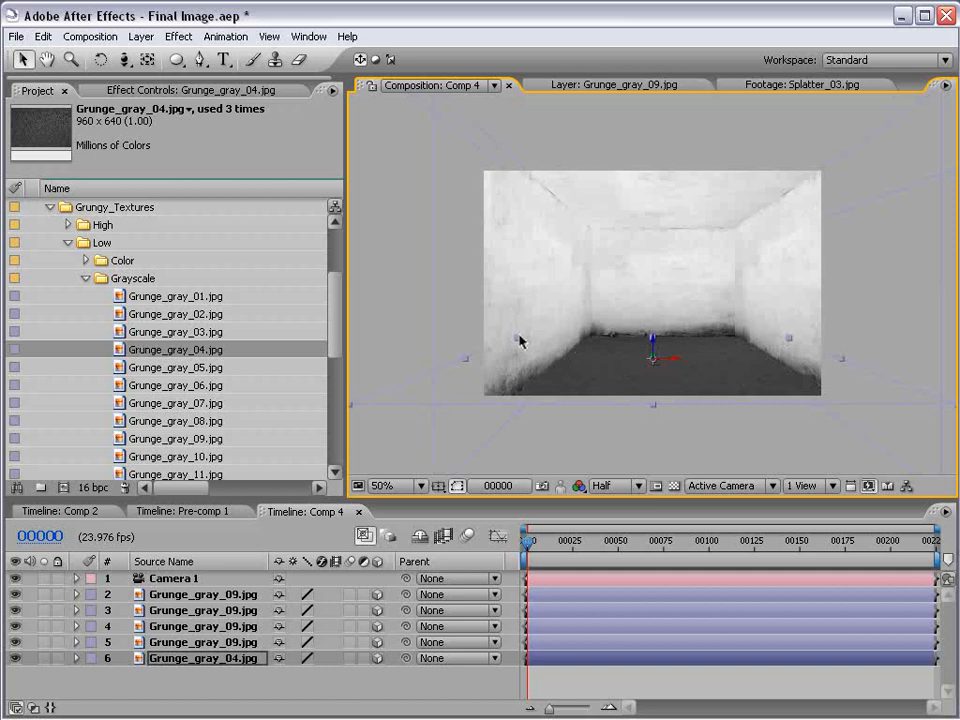
mouse_move(517, 337)
mouse_down()
mouse_move(504, 327)
mouse_move(511, 331)
mouse_up()
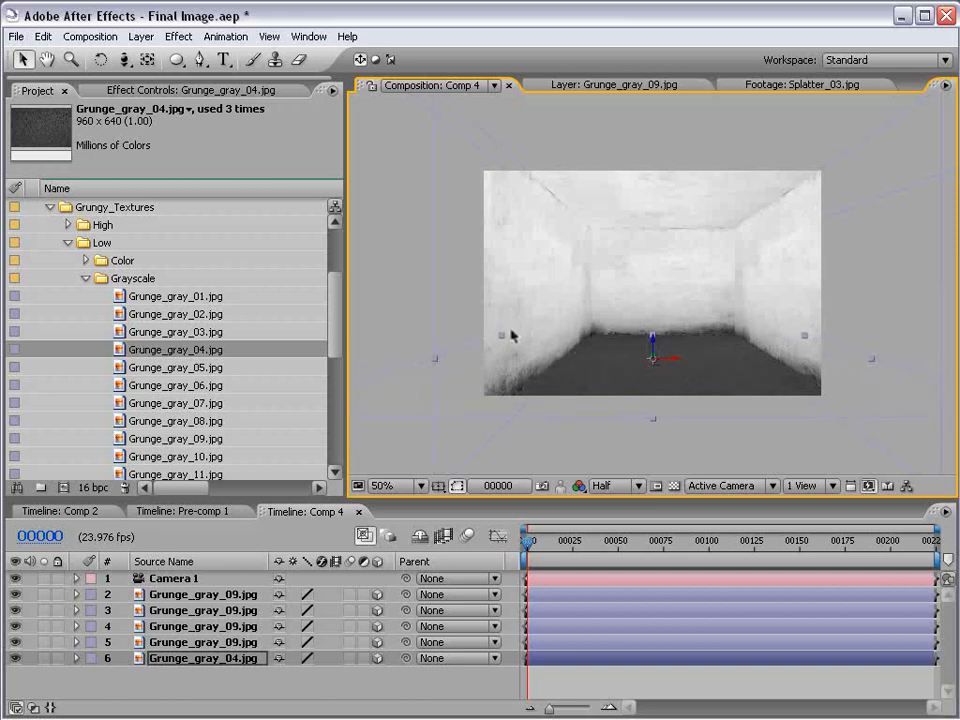
- Lower the Grunge_gray_04.jpg floor layer slightly against the walls and save the project
drag(653, 344, 652, 350)
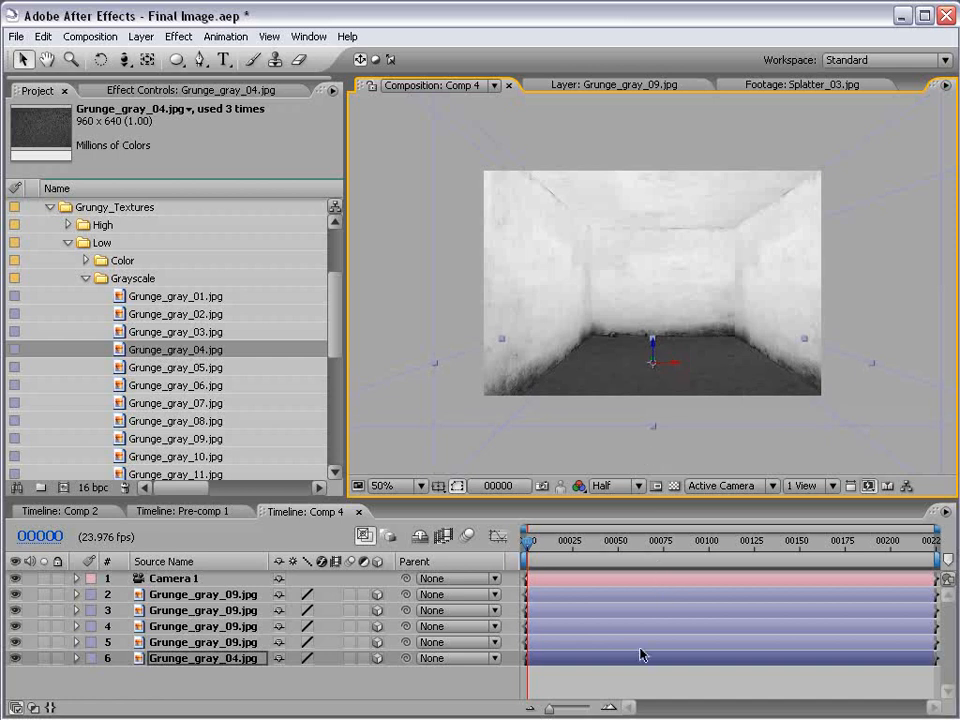
click(639, 682)
key(c)
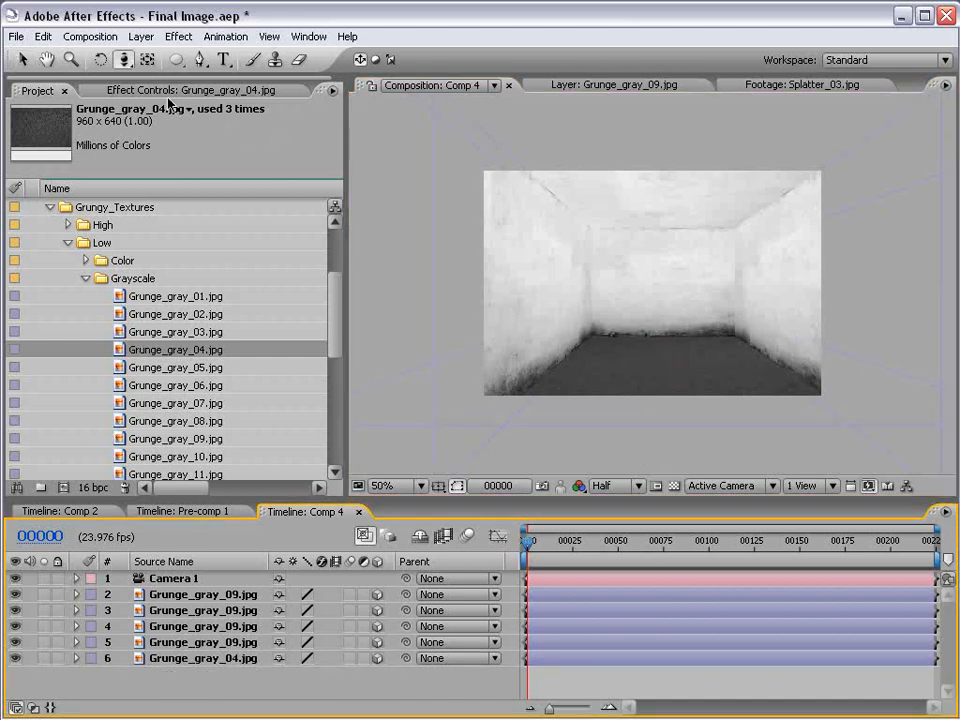
mouse_move(716, 253)
mouse_down()
mouse_move(696, 276)
mouse_move(731, 289)
mouse_move(721, 275)
mouse_up()
key(ctrl+s)
key(v)
click(590, 684)
- Start a new Point light for the composition and change its colour from blue to orange
click(141, 36)
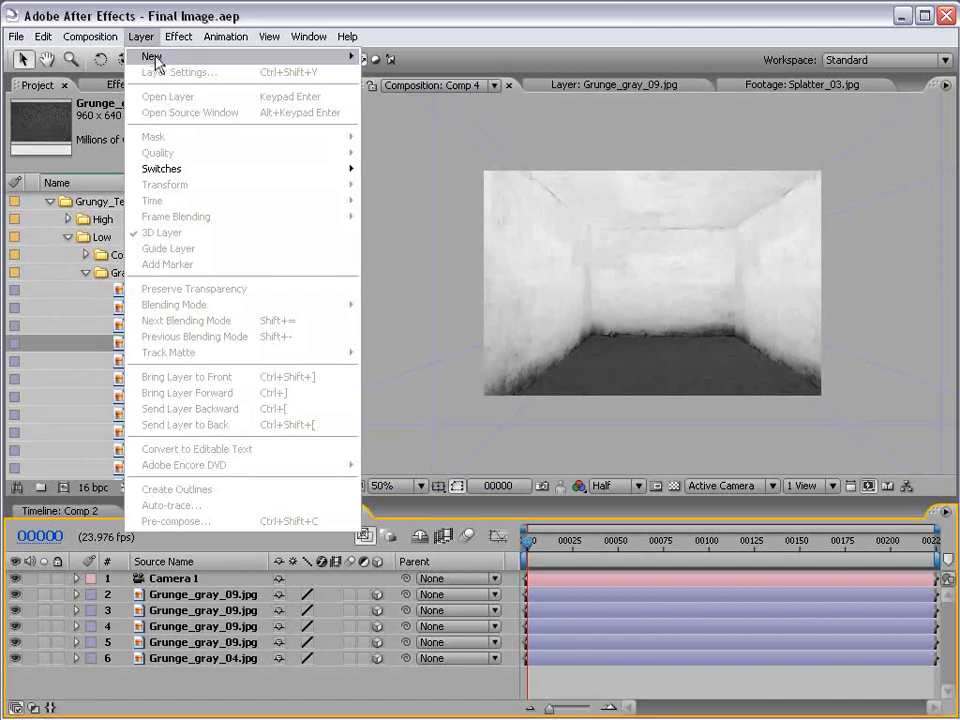
mouse_move(150, 57)
click(393, 89)
click(440, 377)
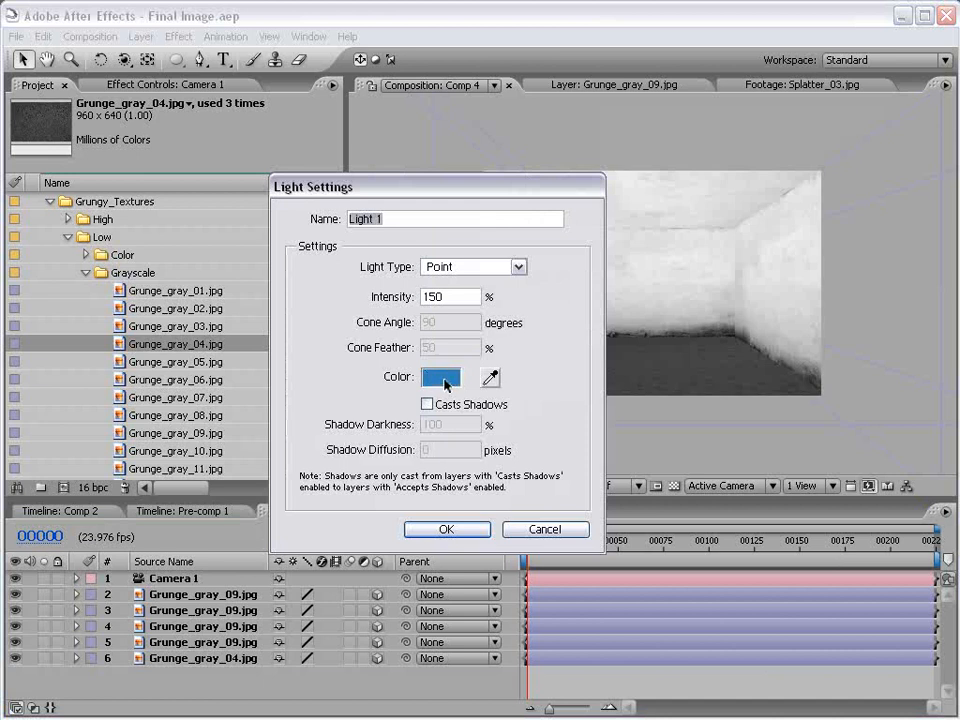
click(566, 612)
click(457, 436)
click(460, 443)
click(720, 382)
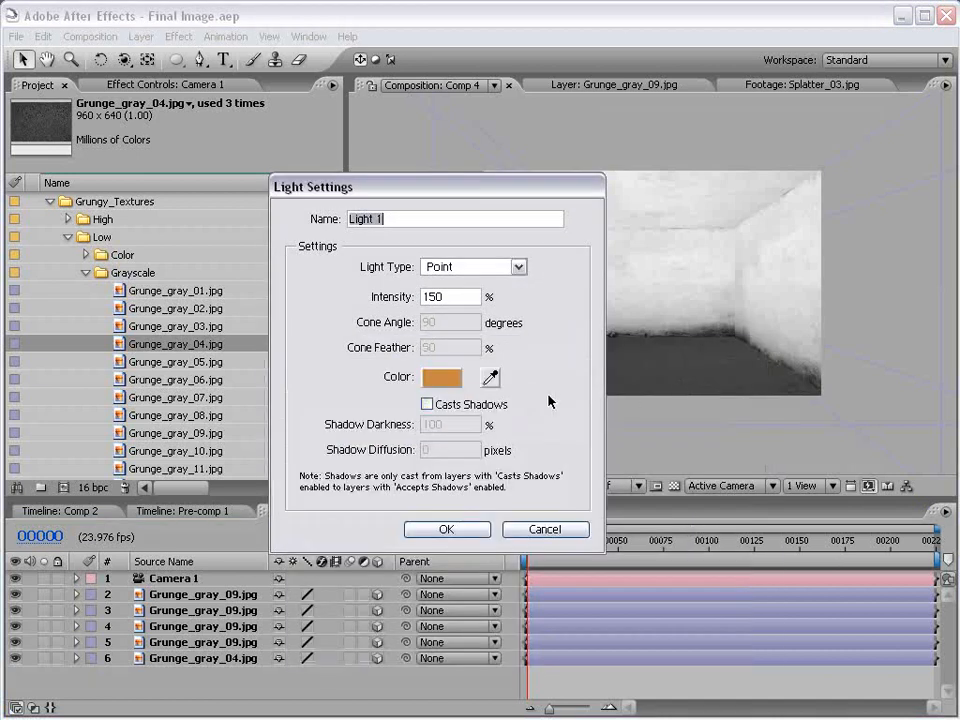
- Create the light with an intensity of 100%, and raise its Intensity to 192% in the composition
drag(454, 300, 272, 300)
text(100)
key(Return)
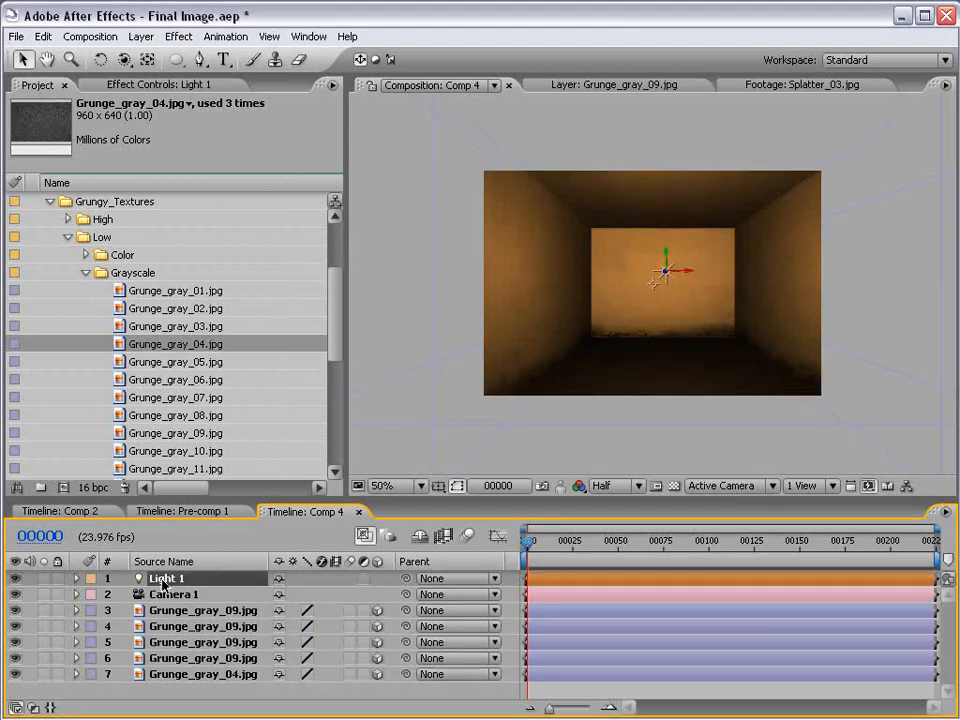
key(t)
drag(270, 597, 375, 582)
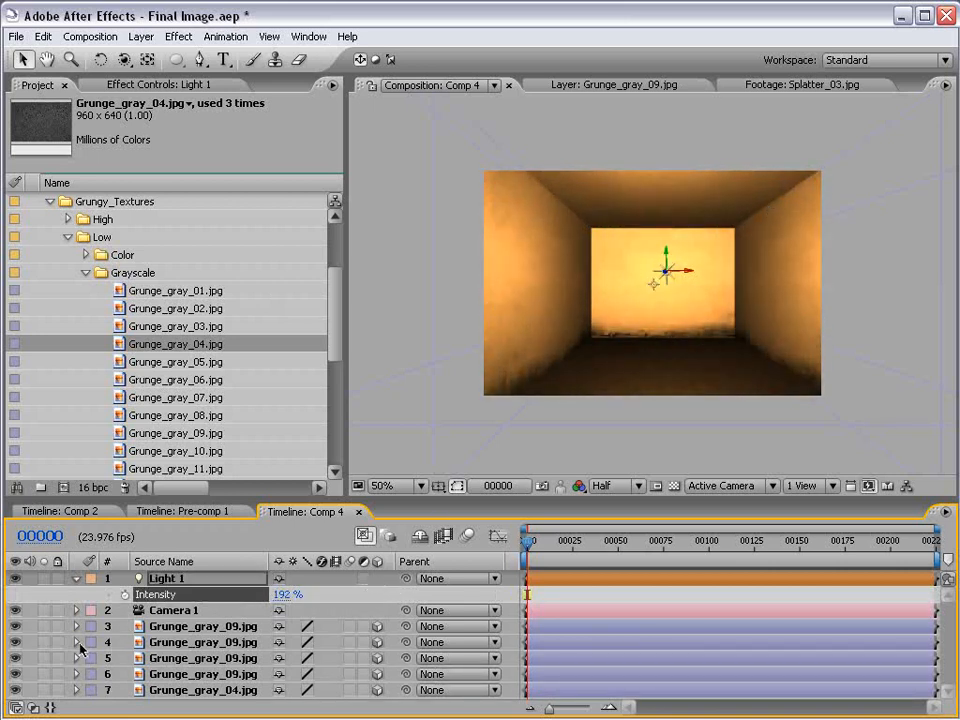
- Darken the back wall layer with an Exposure effect set to an Exposure of -3.70
click(672, 298)
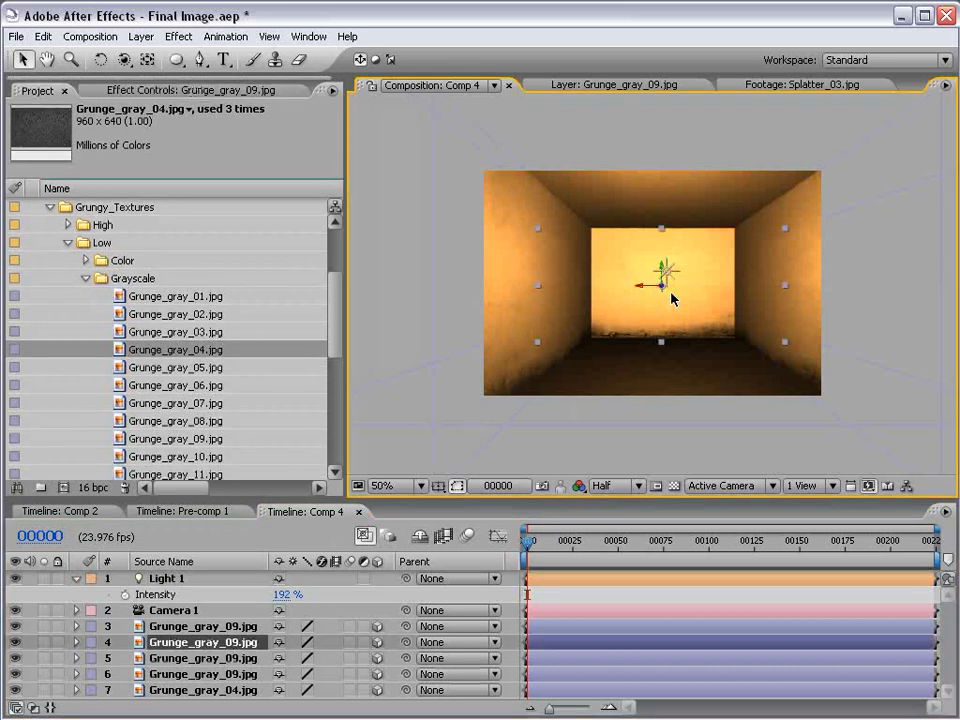
click(179, 36)
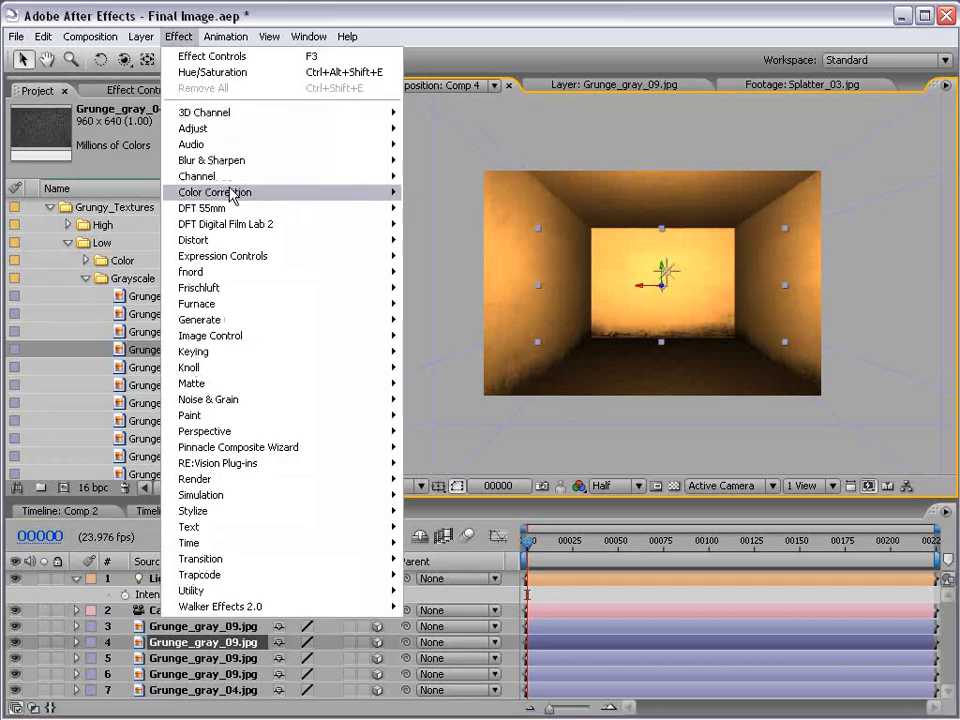
mouse_move(232, 195)
click(440, 431)
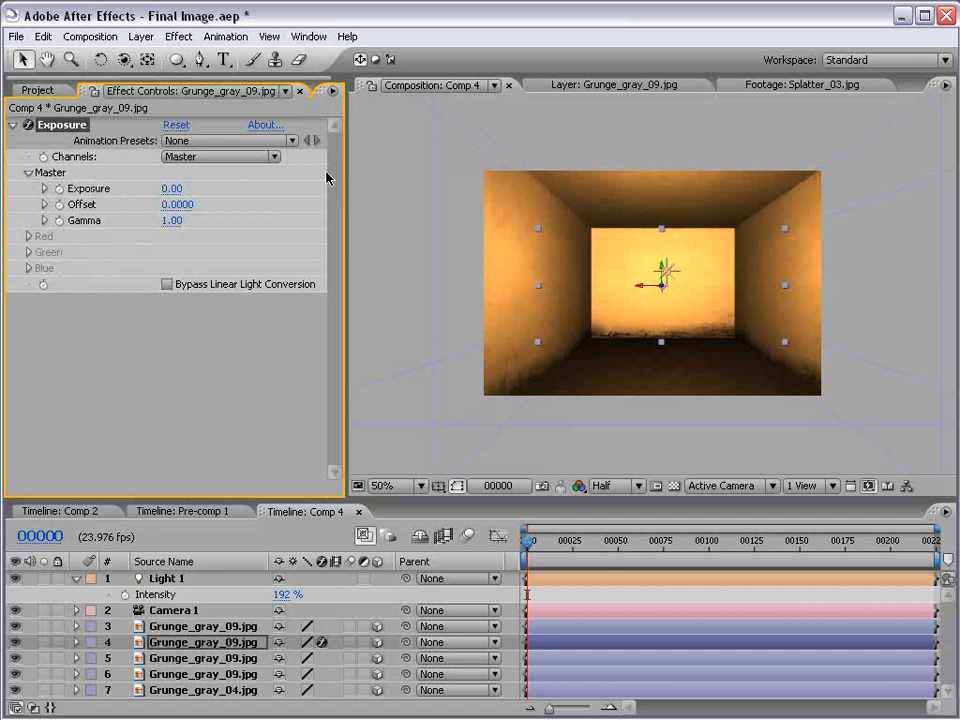
drag(172, 188, 139, 189)
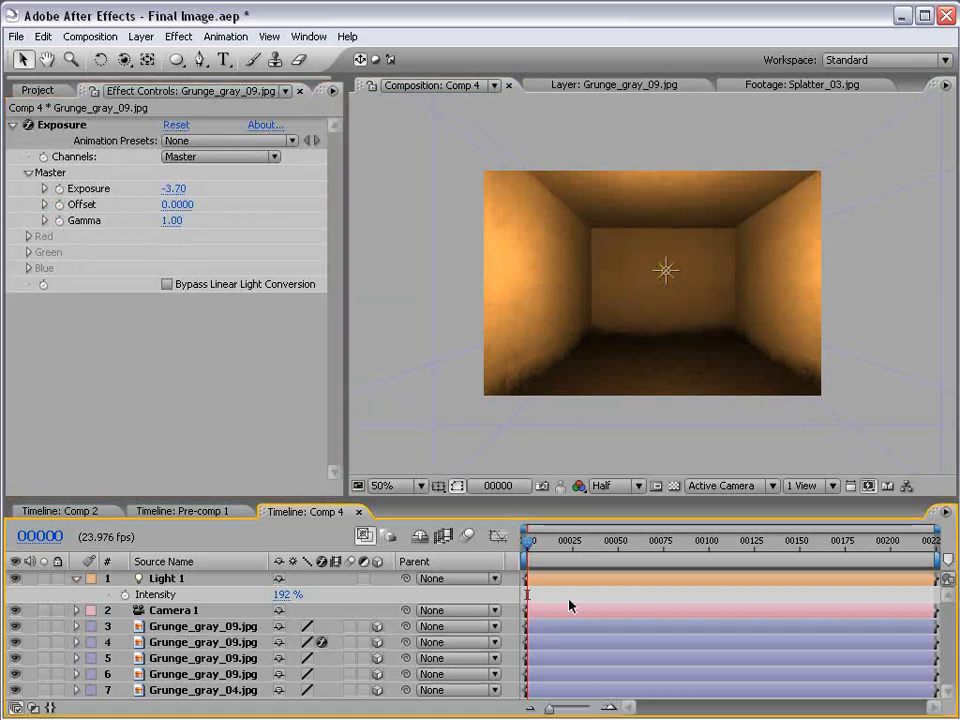
click(568, 599)
- Apply a Curves effect to the Grunge_gray_04.jpg floor layer and shape an S-curve that raises its contrast
drag(206, 498, 206, 485)
click(155, 678)
click(178, 36)
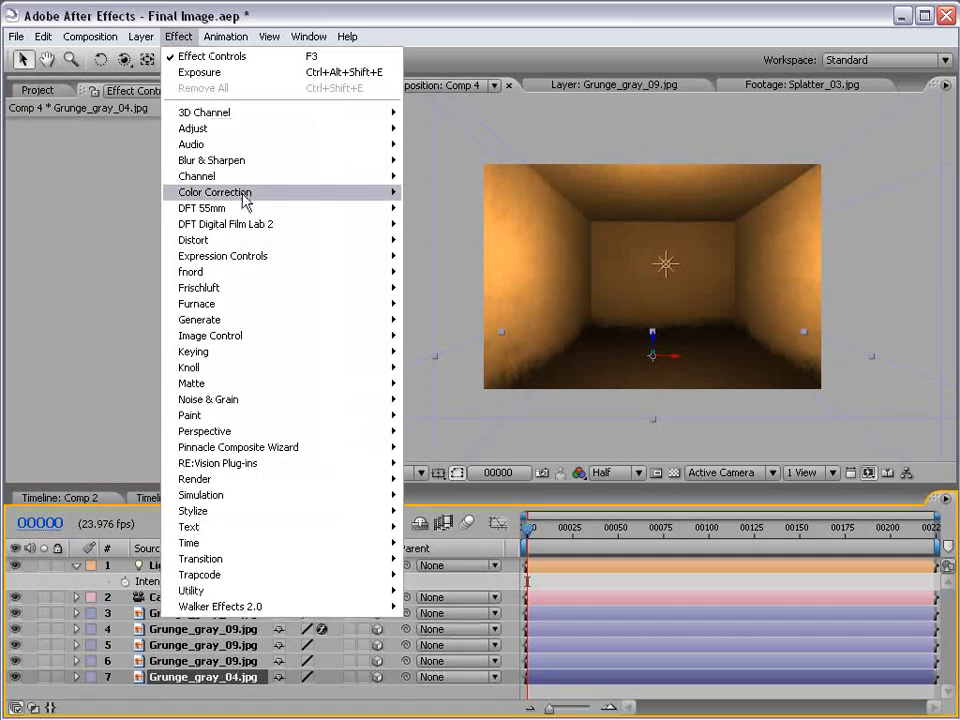
mouse_move(246, 191)
click(422, 356)
drag(130, 259, 147, 232)
drag(107, 287, 96, 310)
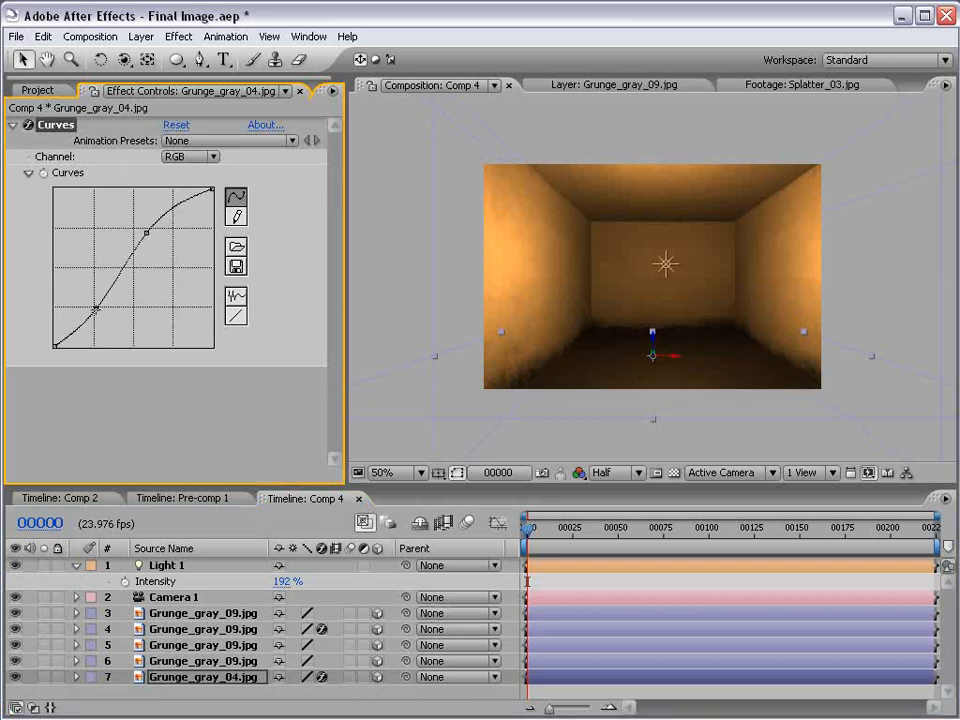
drag(96, 310, 84, 325)
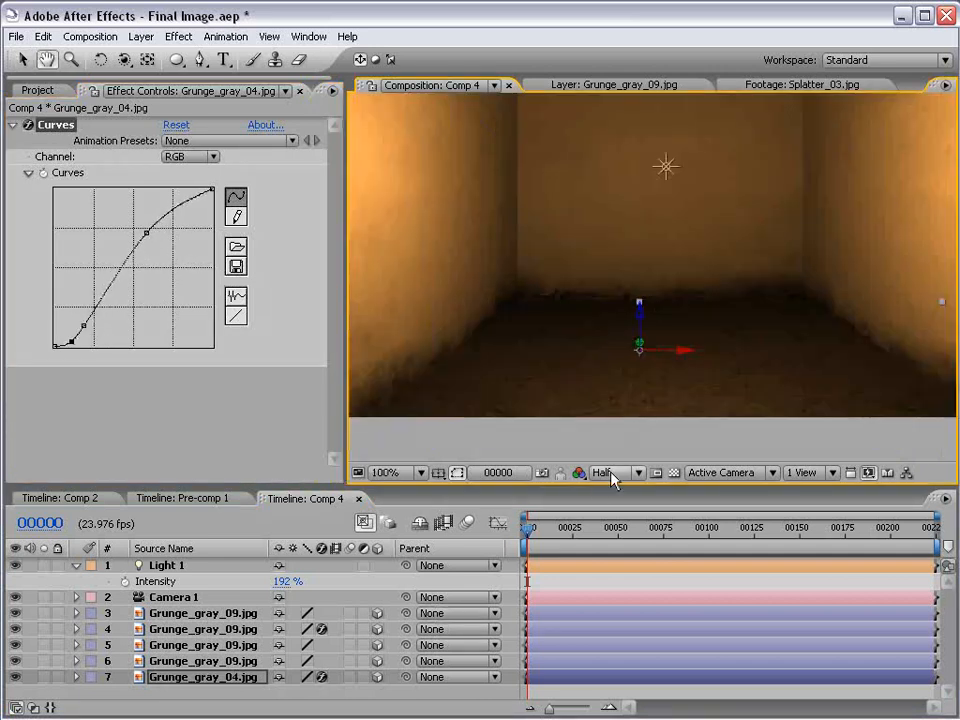
- Set the composition's preview resolution to Full
click(613, 473)
click(614, 497)
key(comma)
key(period)
key(comma)
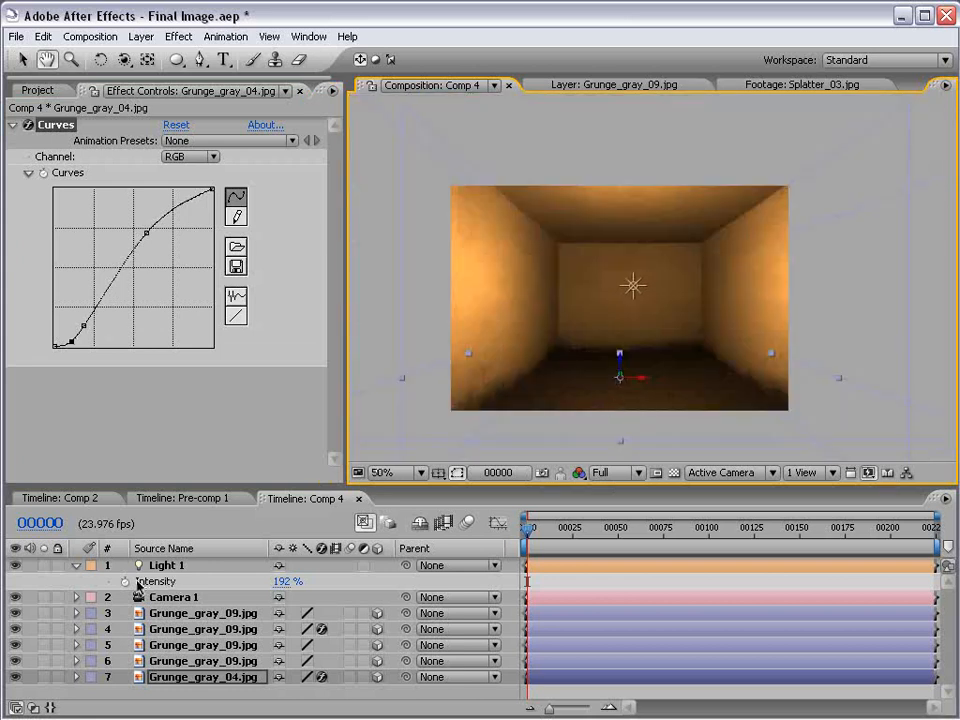
- Change the colour of Light 1 to a more saturated orange
click(77, 566)
click(77, 566)
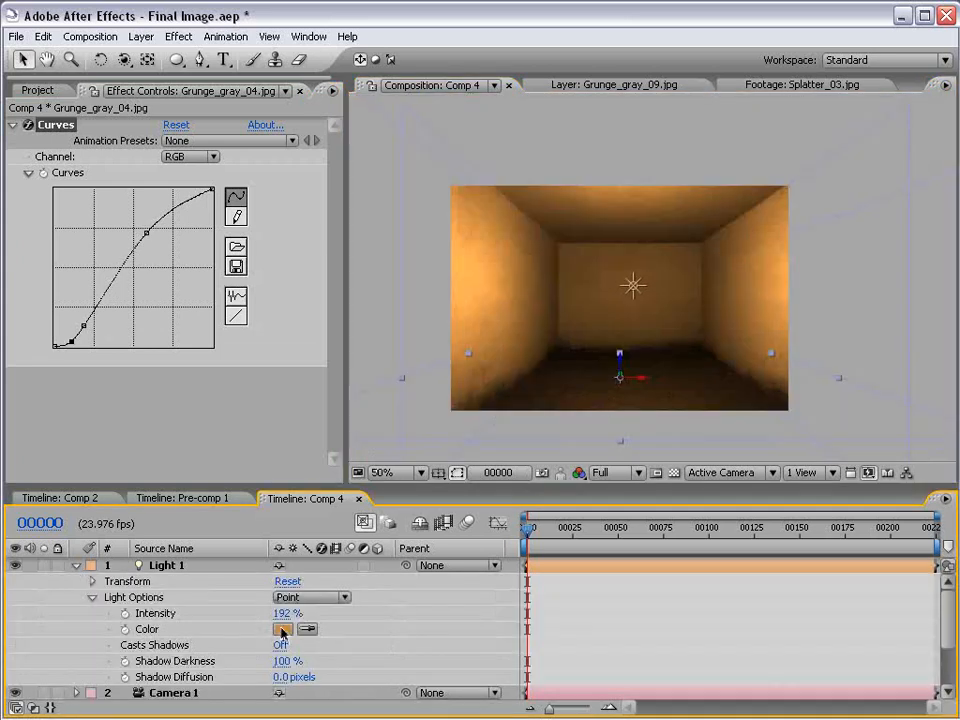
click(280, 629)
drag(465, 425, 491, 435)
click(721, 382)
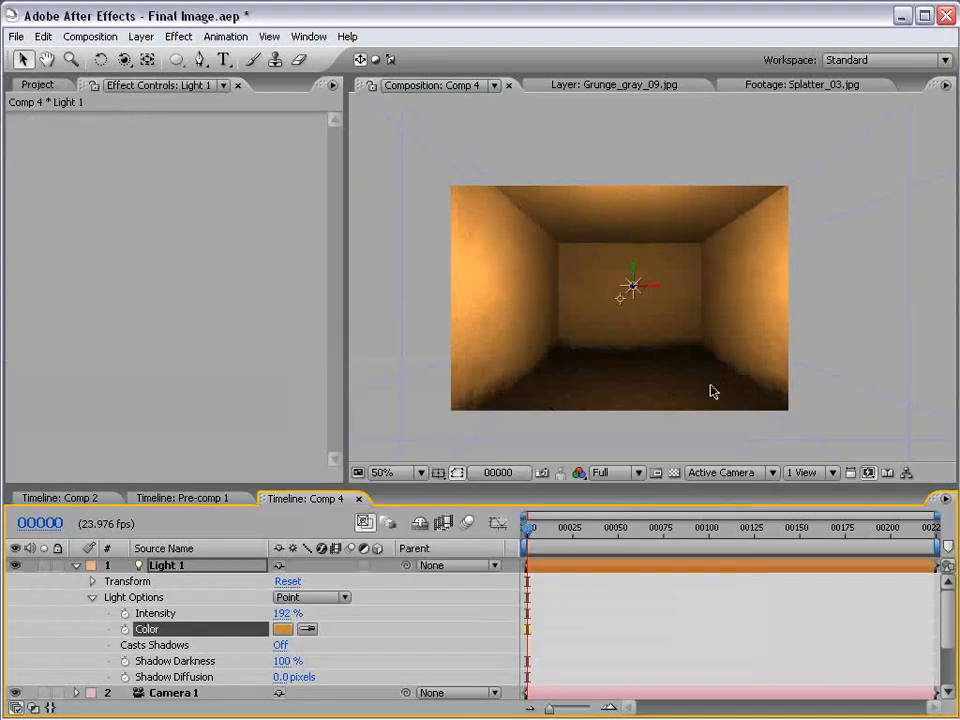
click(281, 629)
click(476, 420)
click(731, 381)
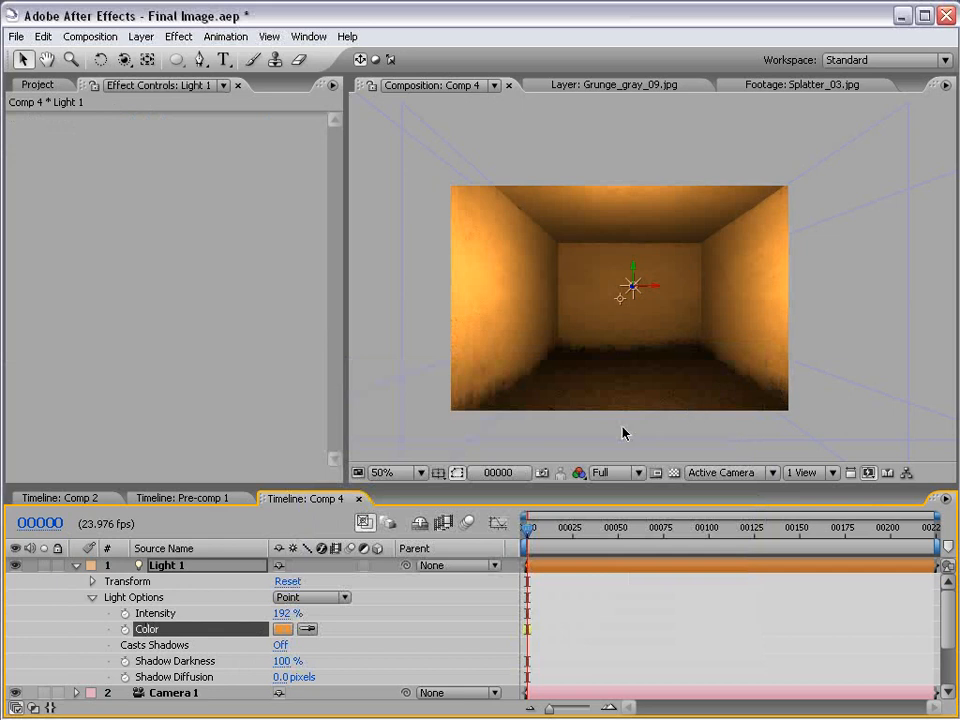
click(684, 590)
scroll(623, 330, up, 1)
scroll(623, 333, down, 1)
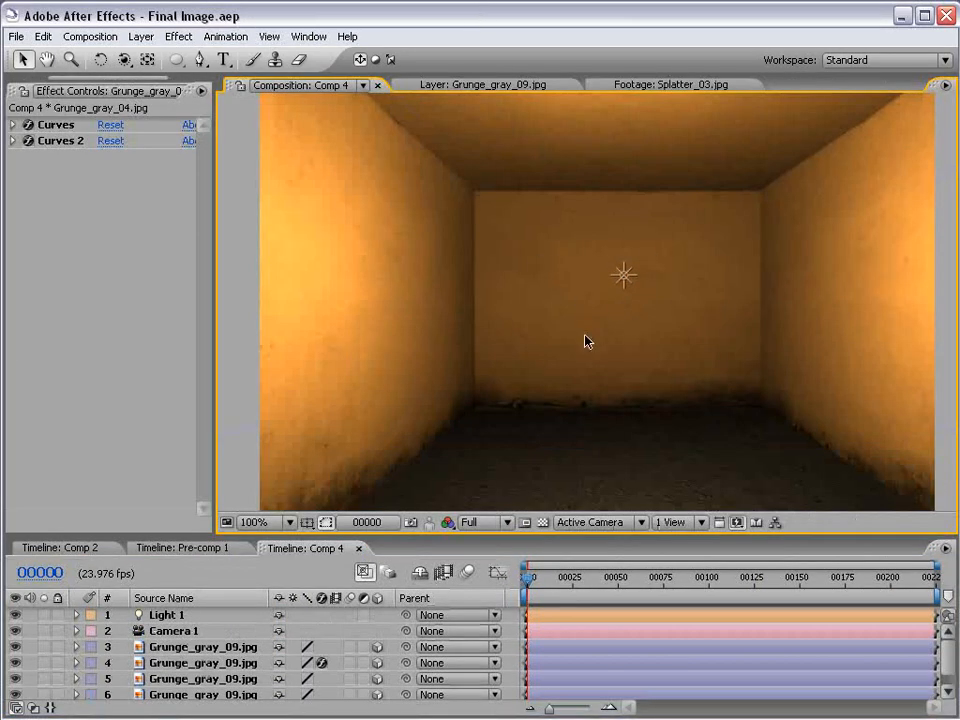
- Add a new white solid of 720 x 480 pixels to the composition
click(141, 36)
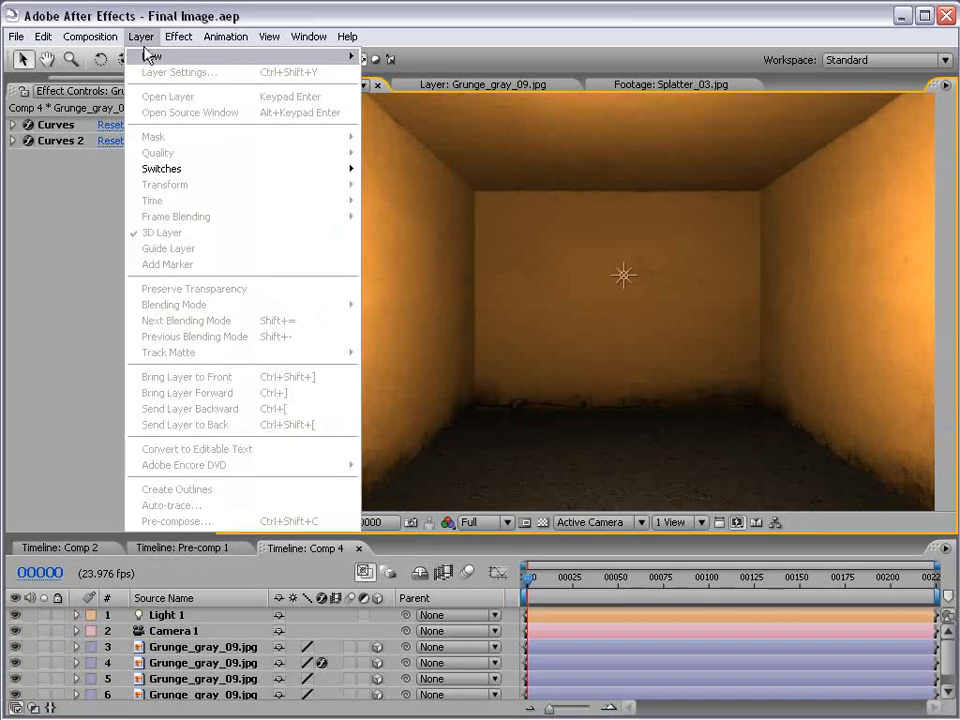
mouse_move(152, 56)
click(461, 70)
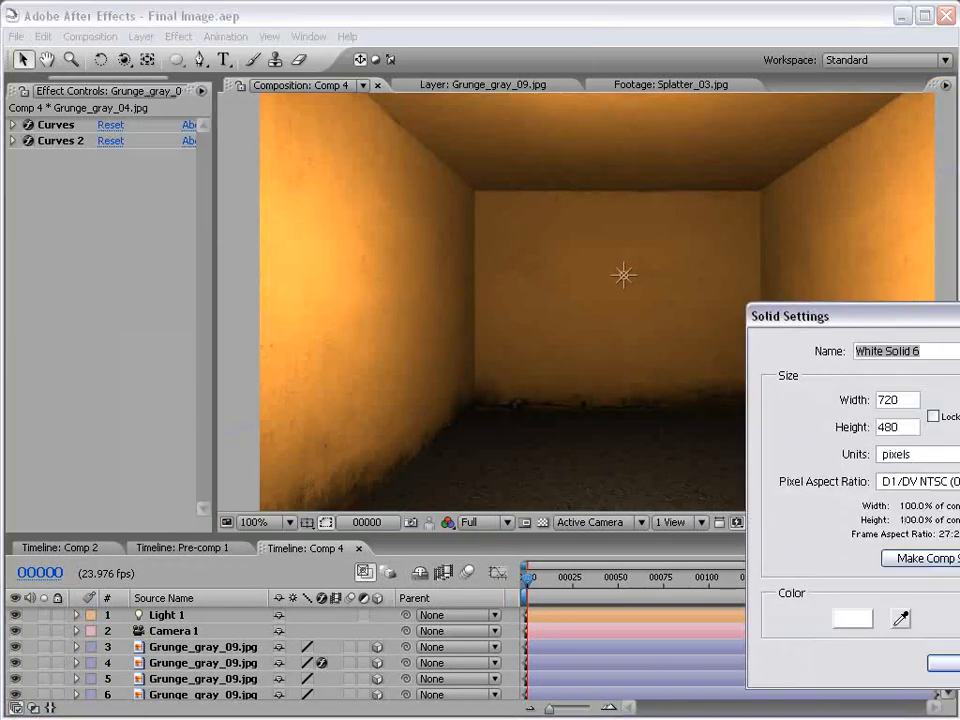
click(508, 545)
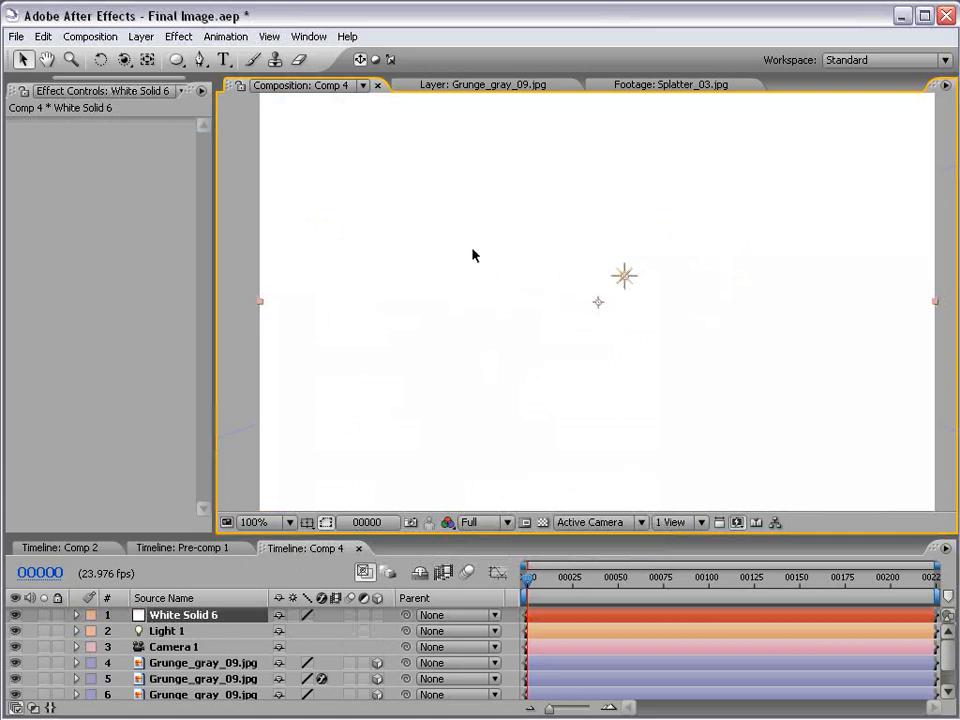
- Apply CC Particle World to the white solid and move to frame 27 to preview the particles
click(180, 37)
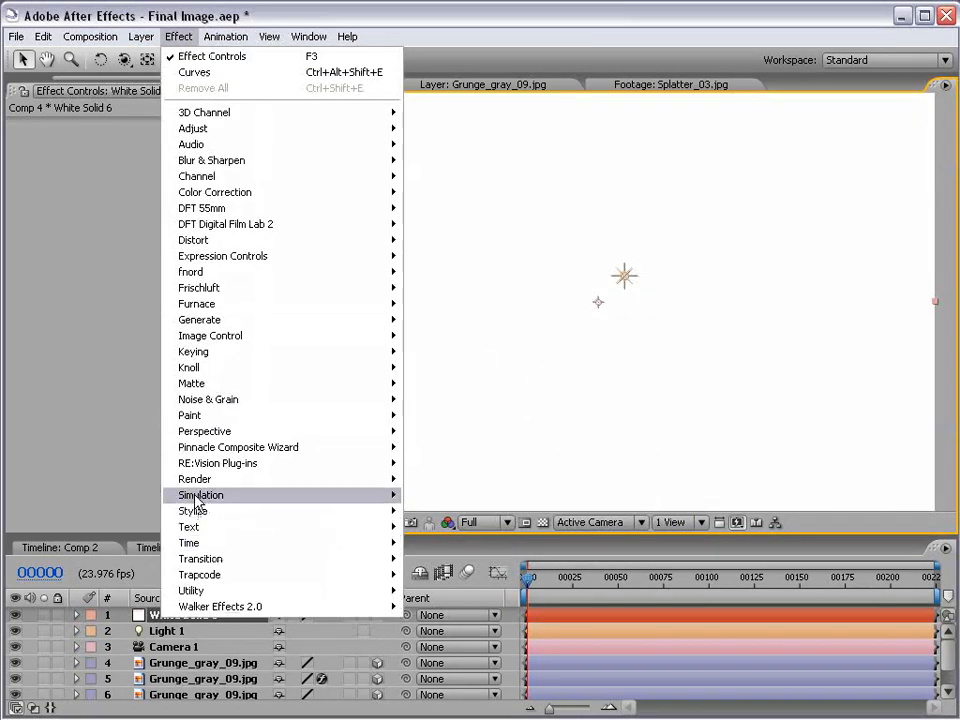
mouse_move(200, 495)
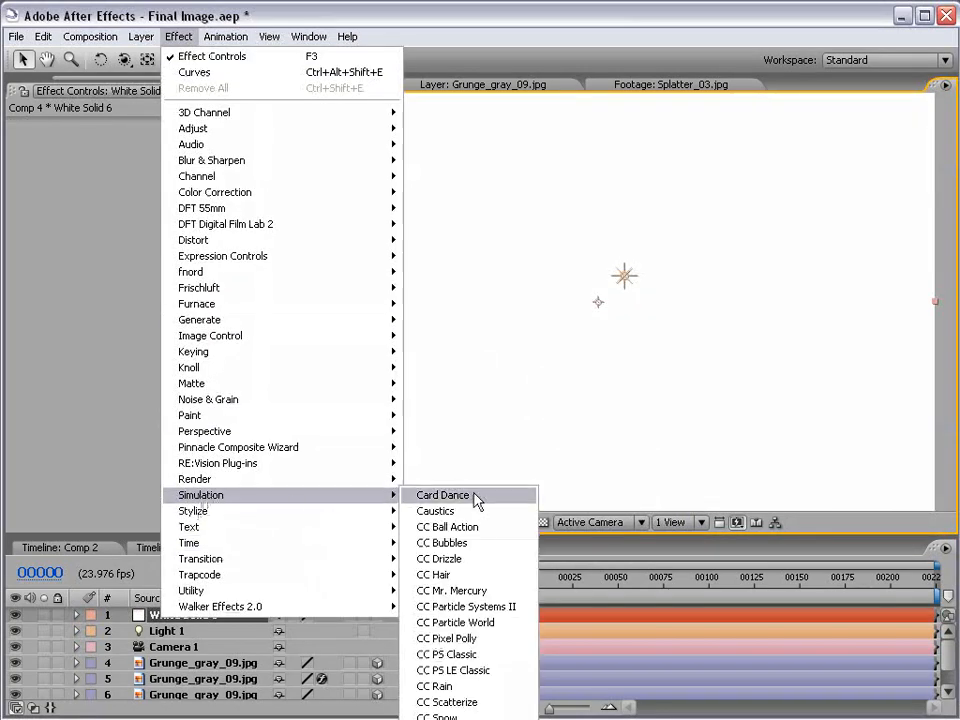
click(476, 623)
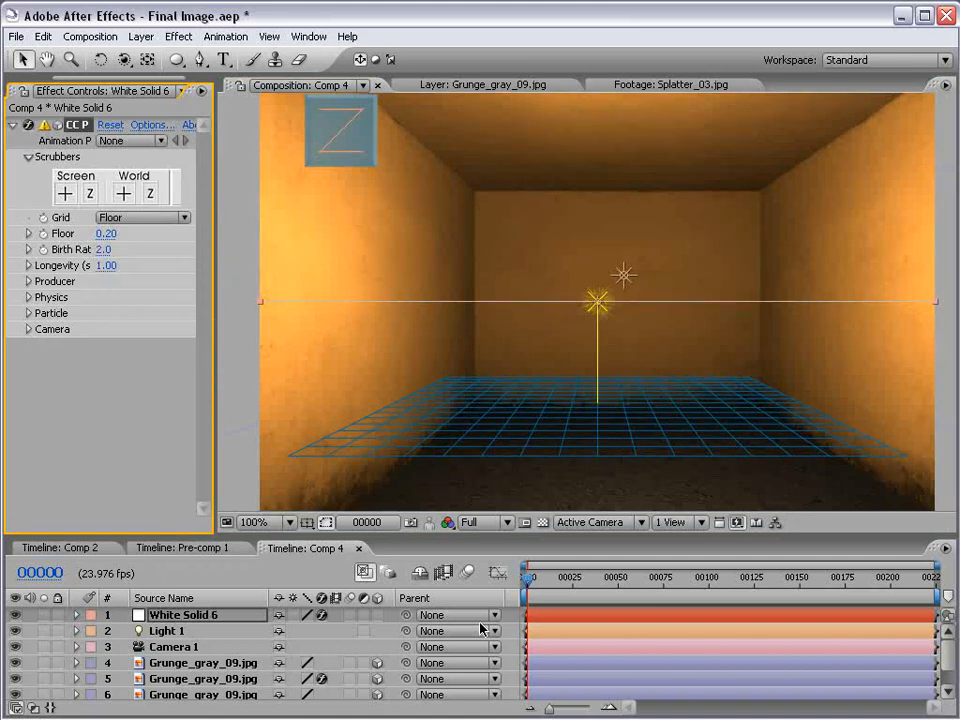
drag(532, 578, 576, 580)
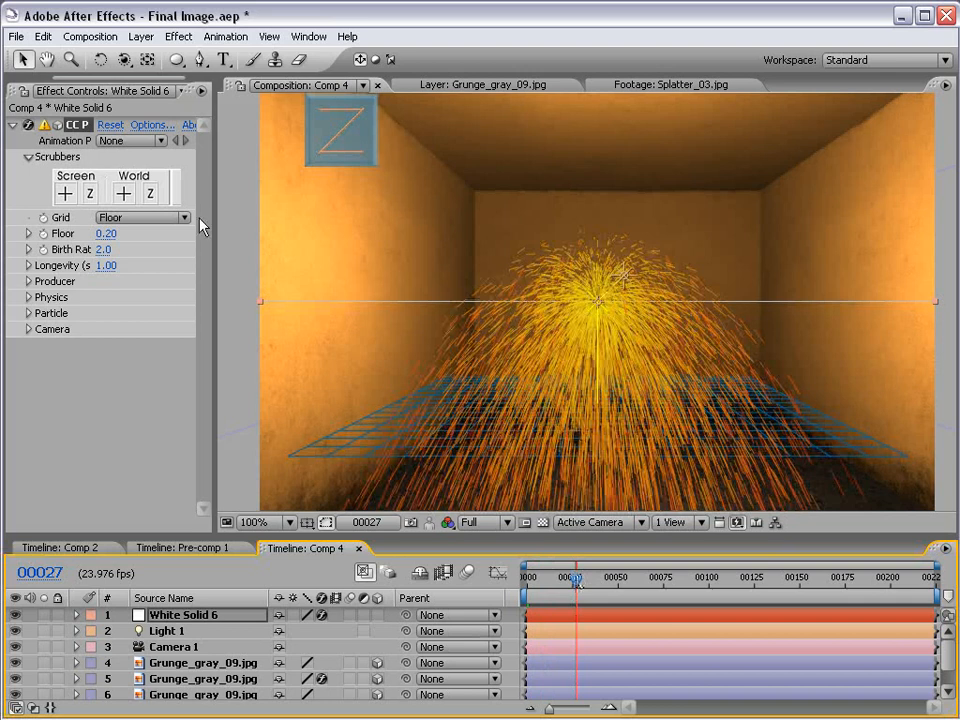
- Set the particle effect's Grid to Off and move to frame 44
drag(214, 213, 295, 214)
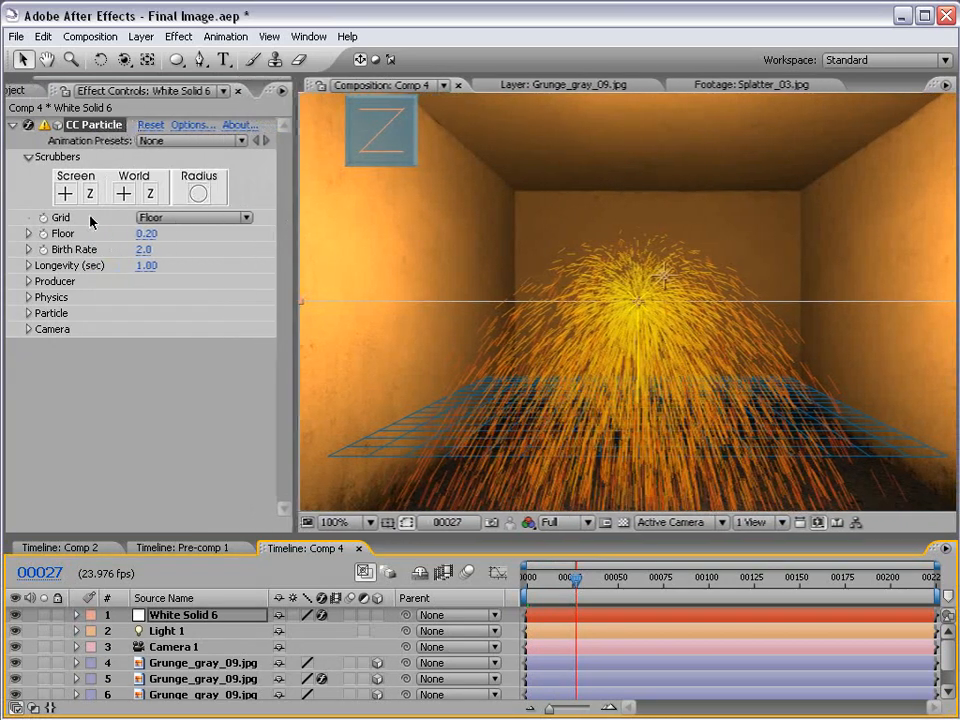
click(160, 218)
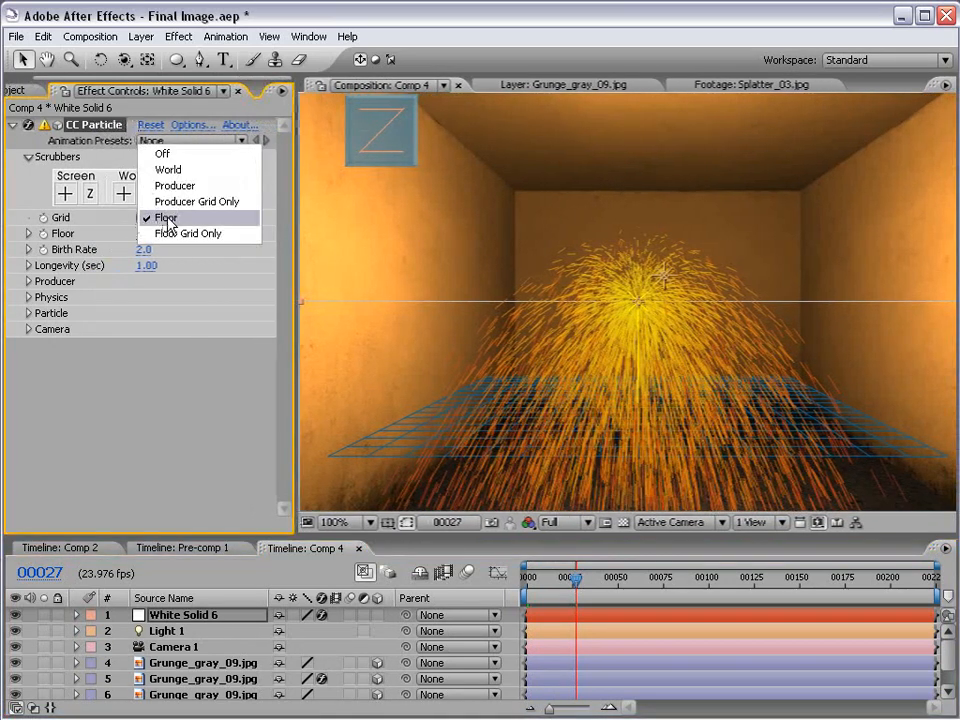
click(170, 155)
drag(575, 592, 607, 585)
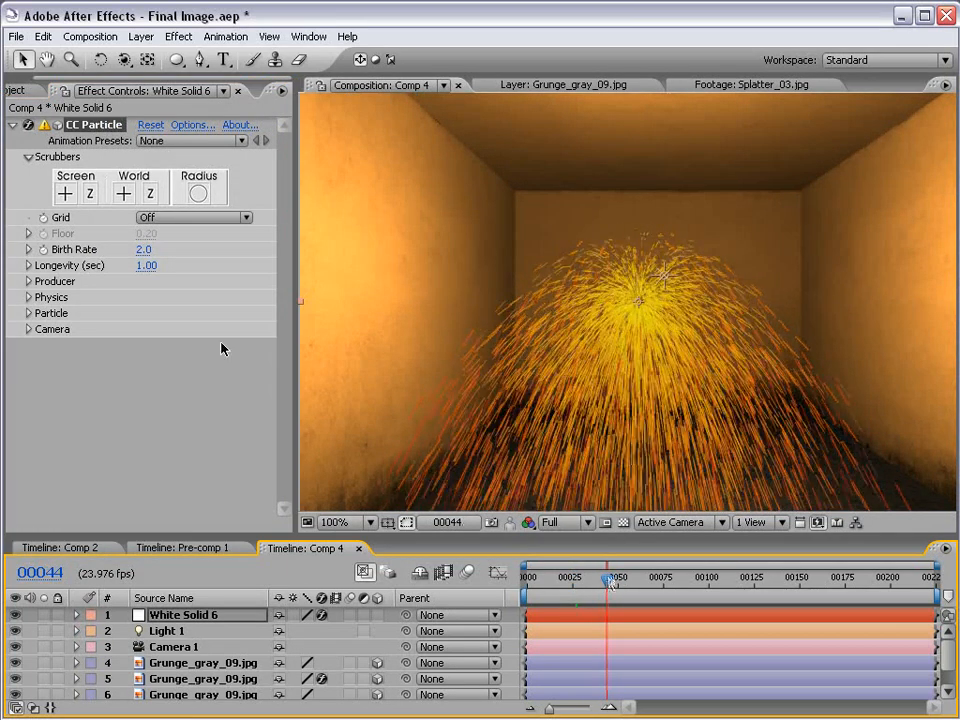
- Set the particle Producer's Radius X, Radius Y and Radius Z to 0
click(28, 281)
click(28, 394)
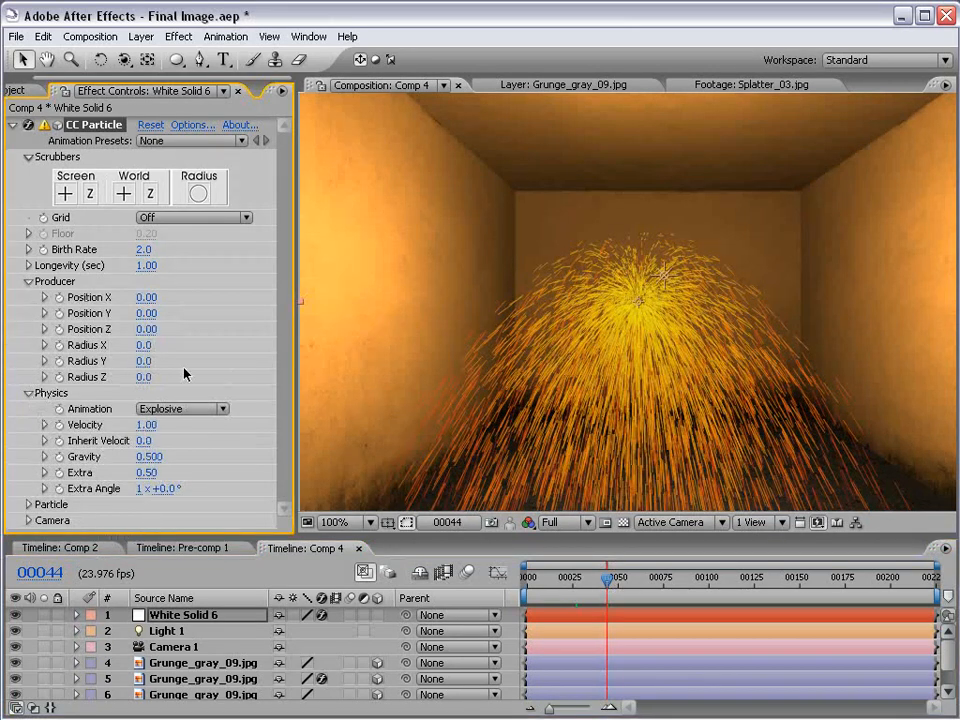
click(143, 345)
text(0)
key(Return)
click(143, 361)
text(0)
key(Return)
click(146, 377)
text(0)
key(Return)
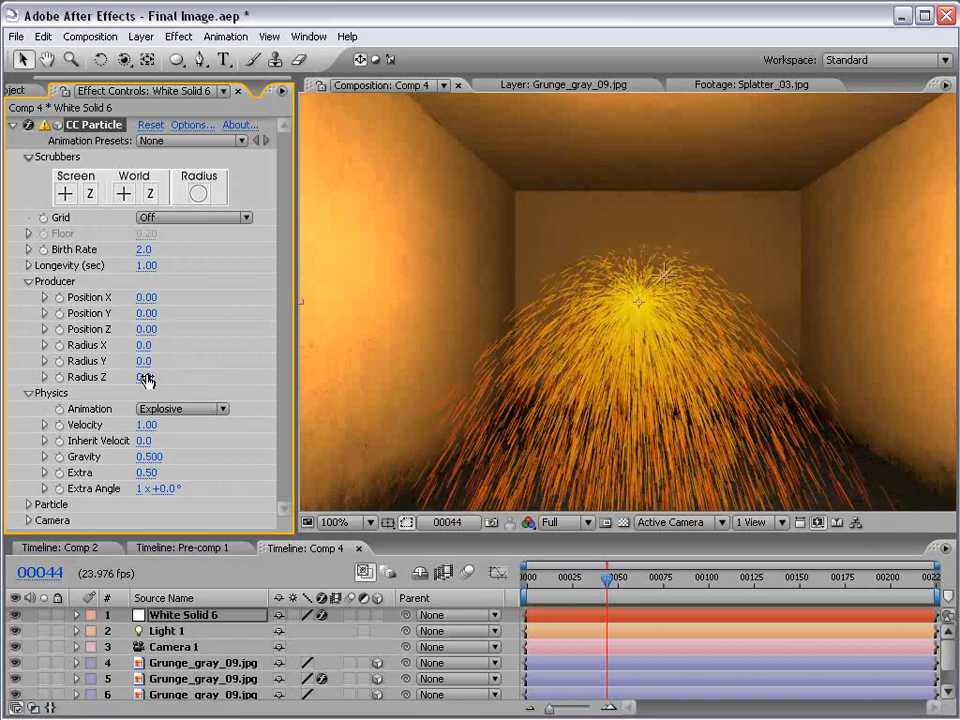
- Set the particle Physics values Velocity, Inherit Velocity and Gravity to 0
click(146, 425)
text(0)
key(Return)
click(140, 442)
key(Return)
click(148, 456)
text(0)
key(Return)
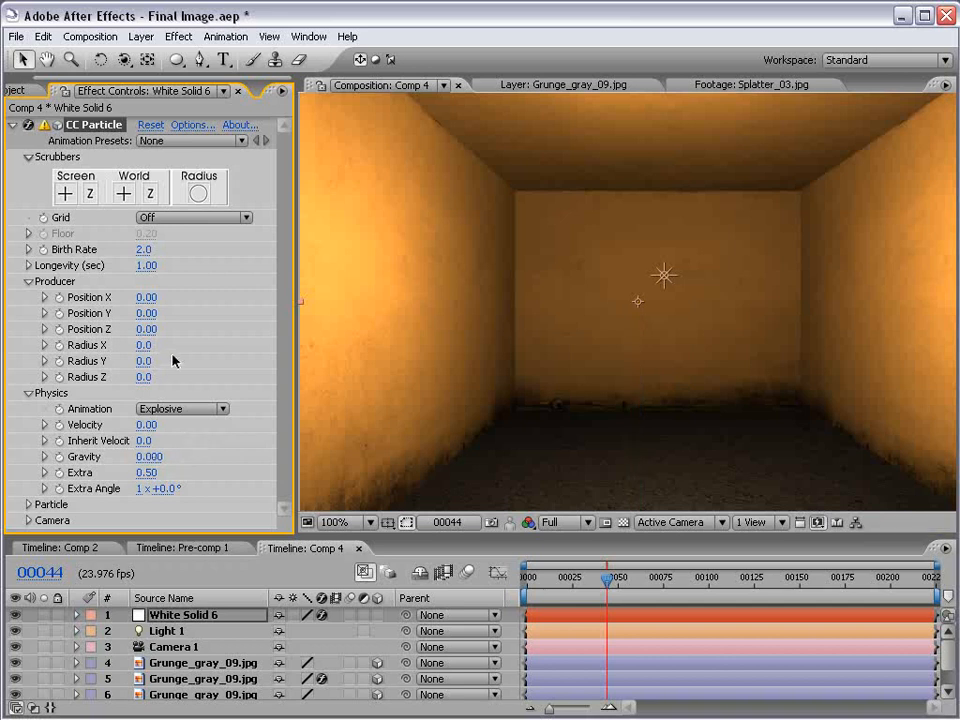
- Set the particle Physics value Extra to 0 and inspect the emission point at frame 89
click(146, 472)
text(0)
key(Return)
drag(628, 588, 688, 588)
scroll(627, 411, up, 2)
scroll(627, 411, up, 1)
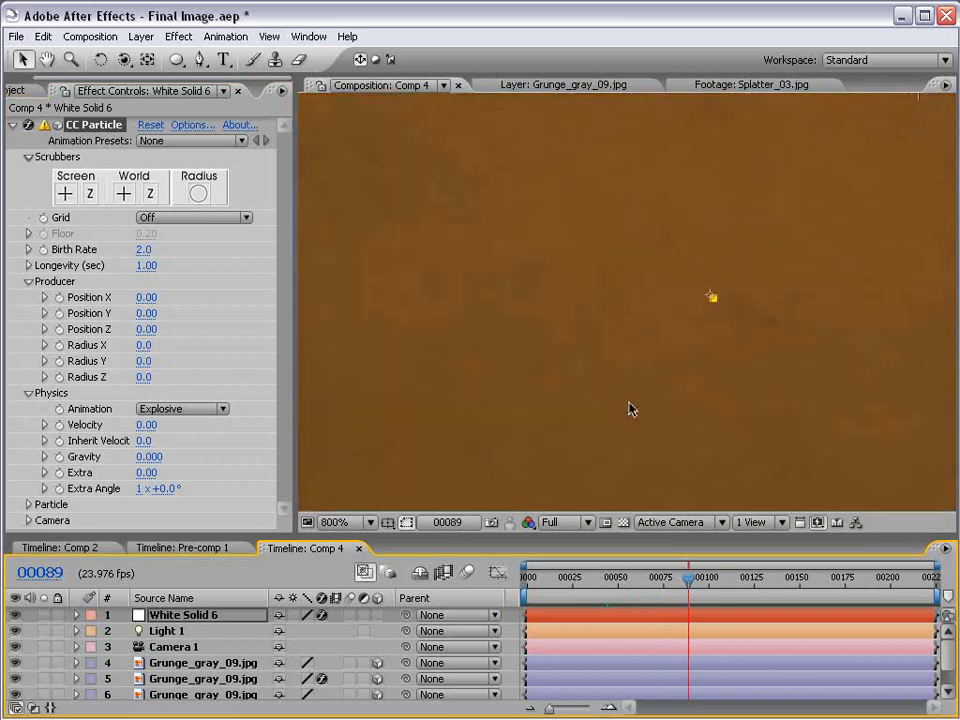
scroll(628, 407, down, 3)
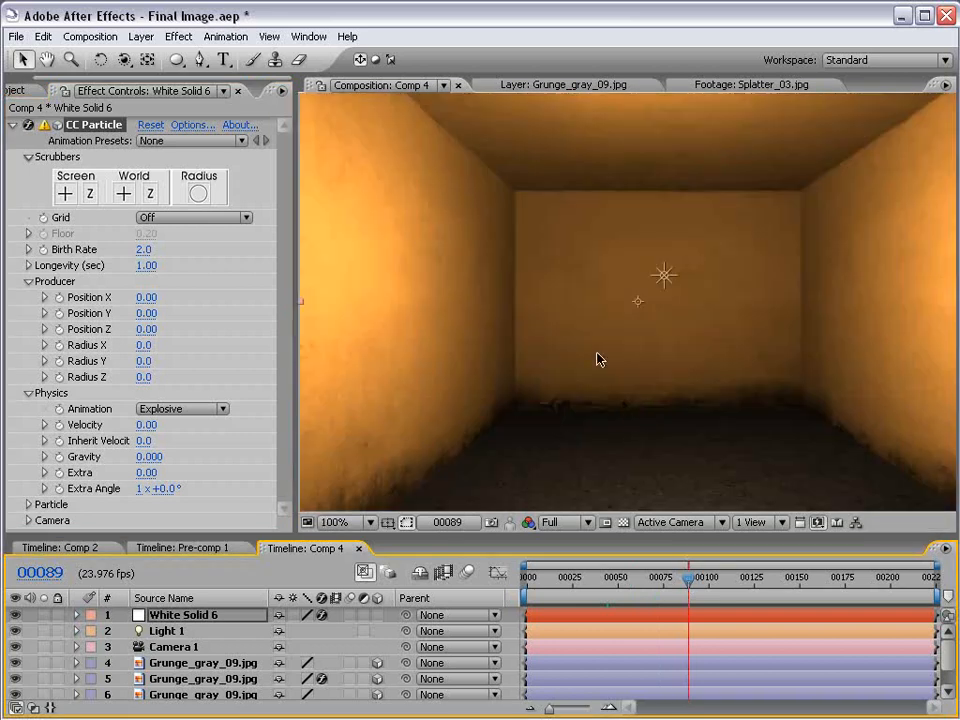
- Add a new null object to the composition
click(150, 38)
mouse_move(145, 57)
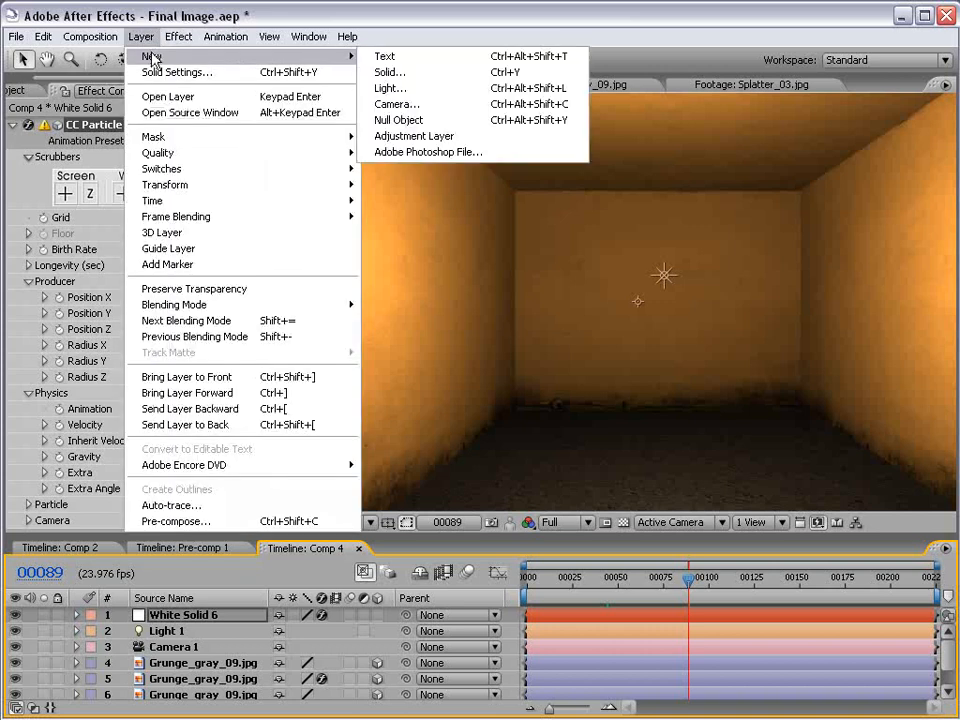
click(400, 121)
mouse_move(677, 345)
mouse_down()
mouse_move(606, 315)
mouse_move(754, 393)
mouse_move(729, 354)
mouse_move(686, 328)
mouse_up()
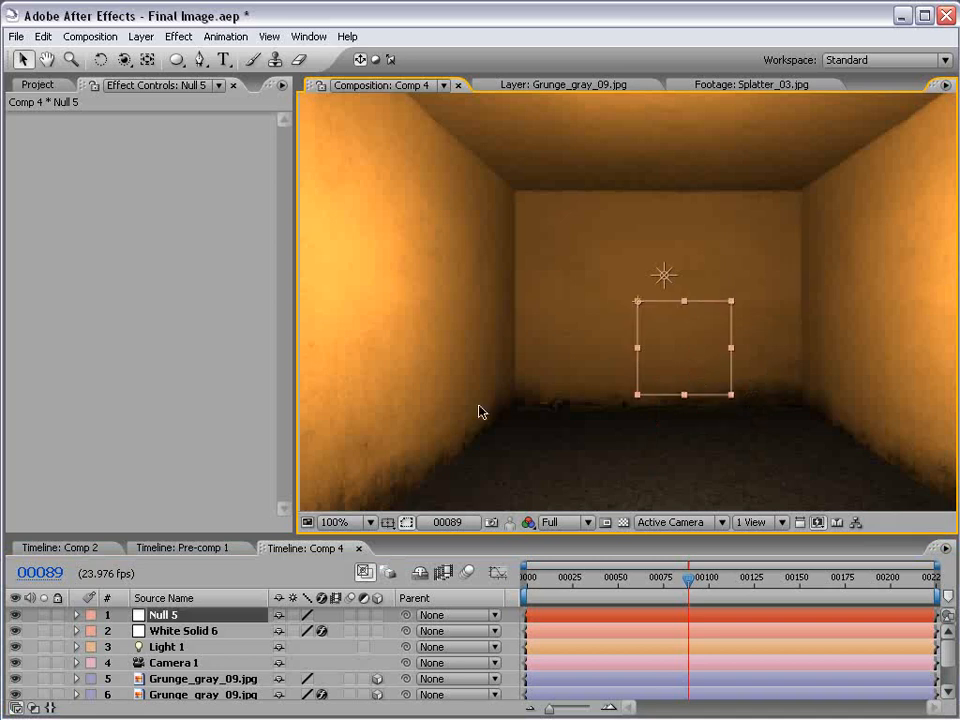
- Select White Solid 6's CC Particle World effect and widen the effect controls area to show the full property names
click(160, 631)
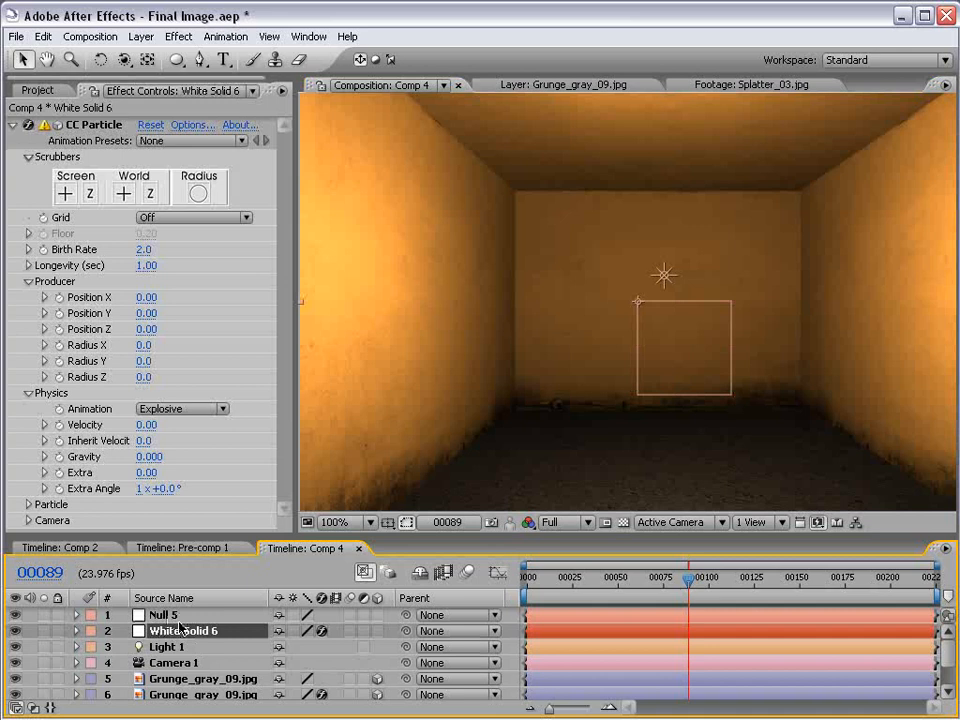
click(95, 124)
drag(293, 179, 369, 179)
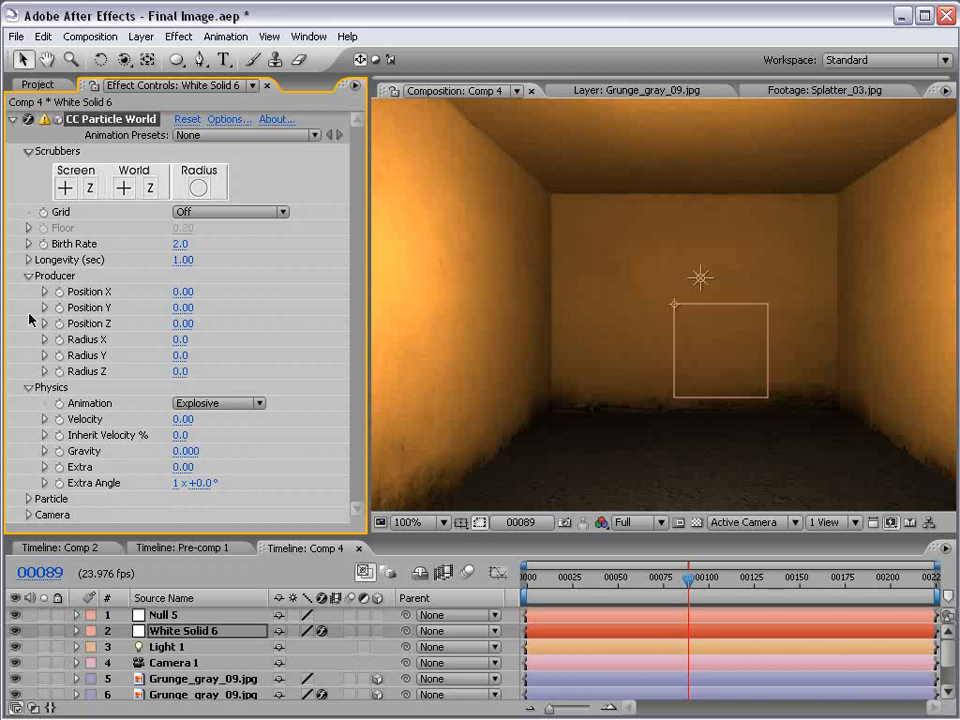
- Keyframe the Producer's Position X, Y and Z at frame 89, offset them about 16 frames on, and reveal the keyframes at frame 95
drag(58, 287, 40, 324)
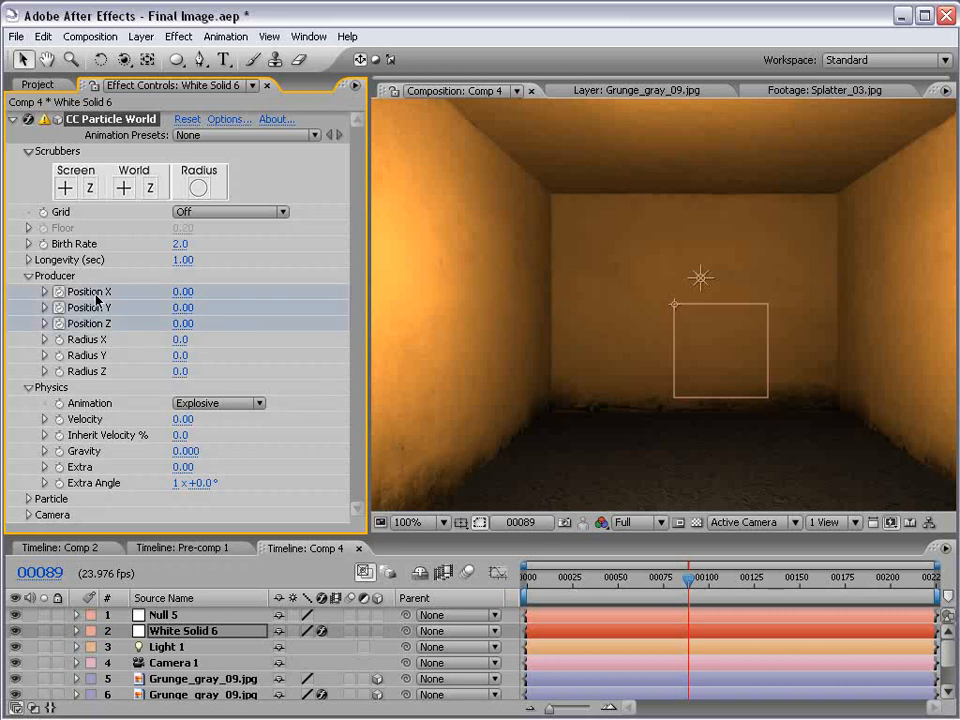
drag(688, 579, 717, 579)
mouse_move(183, 307)
mouse_down()
mouse_move(210, 308)
mouse_move(197, 287)
mouse_move(172, 323)
mouse_move(140, 323)
mouse_up()
mouse_move(721, 578)
mouse_down()
mouse_move(660, 583)
mouse_move(697, 586)
mouse_up()
key(u)
click(775, 657)
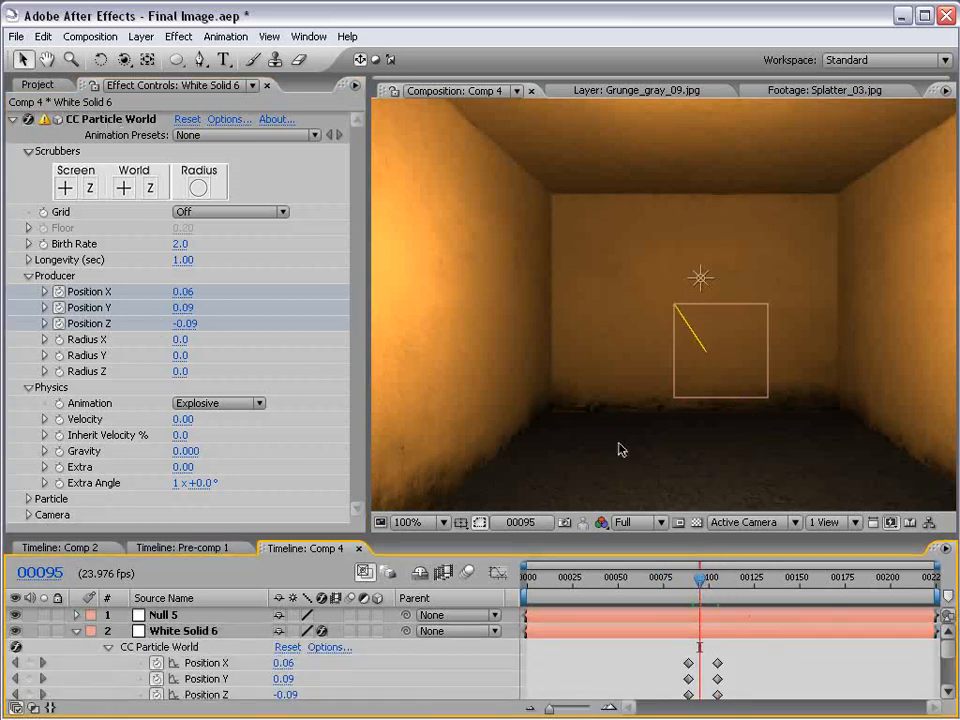
- Set the particle effect's Particle Type to Lens Convex
click(26, 499)
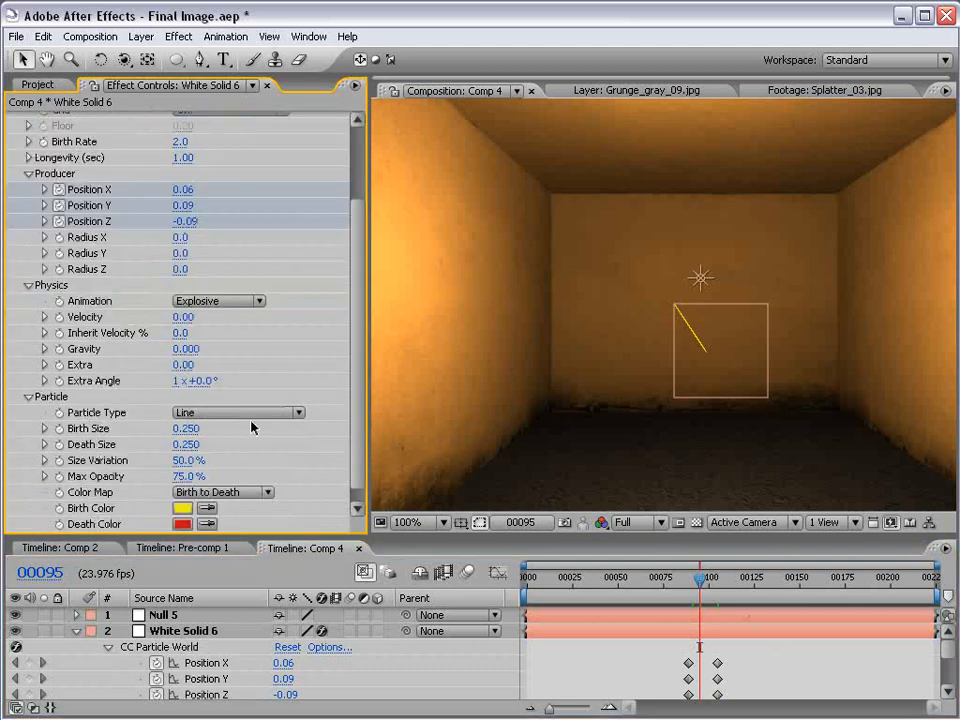
click(200, 412)
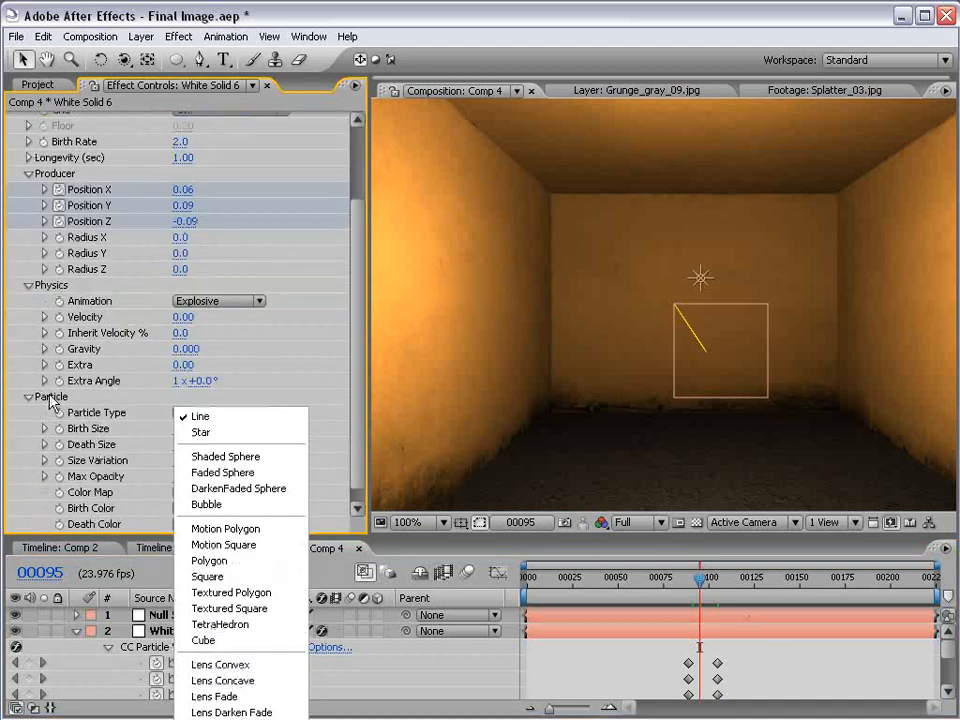
click(266, 666)
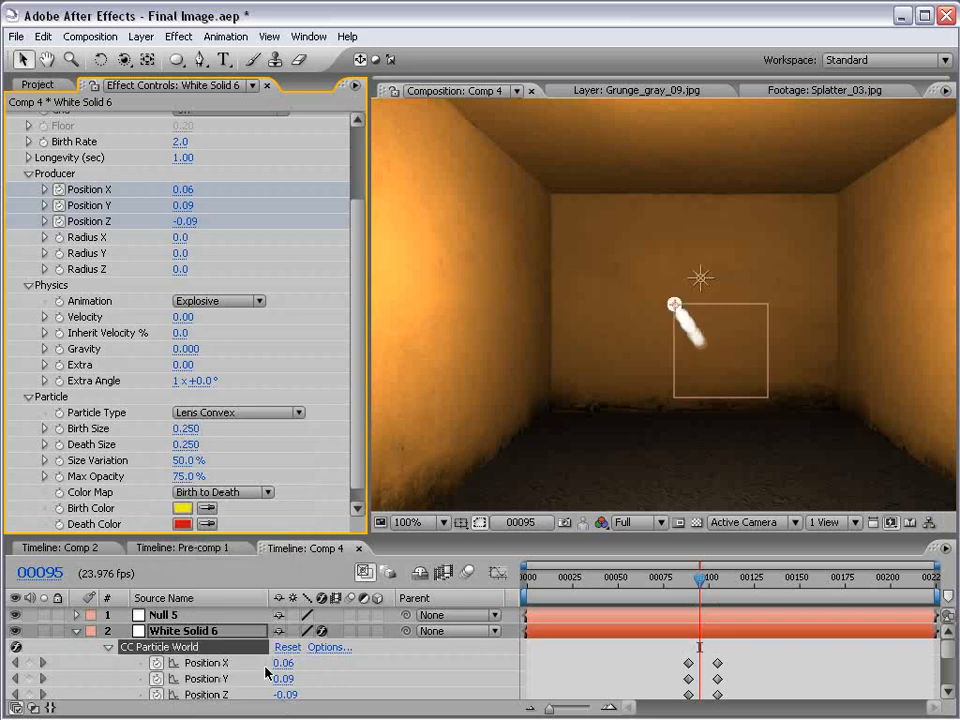
- At frame 98, set the Producer's Position Y to 0.11 and Position Z to -0.81
drag(699, 579, 706, 585)
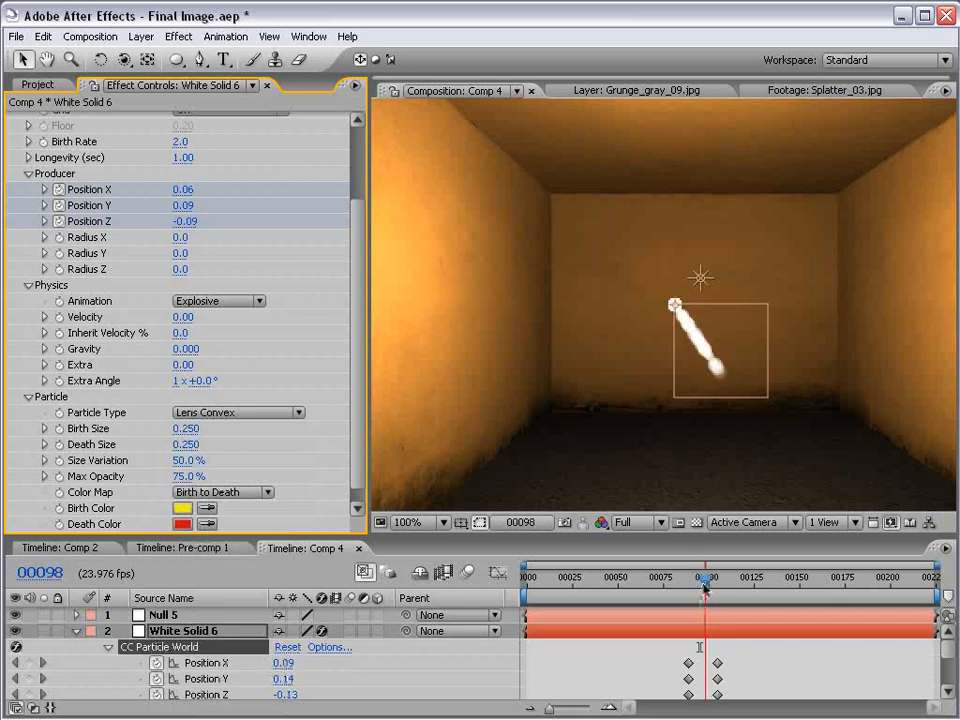
drag(185, 221, 177, 188)
click(716, 649)
scroll(748, 415, down, 1)
scroll(743, 421, up, 1)
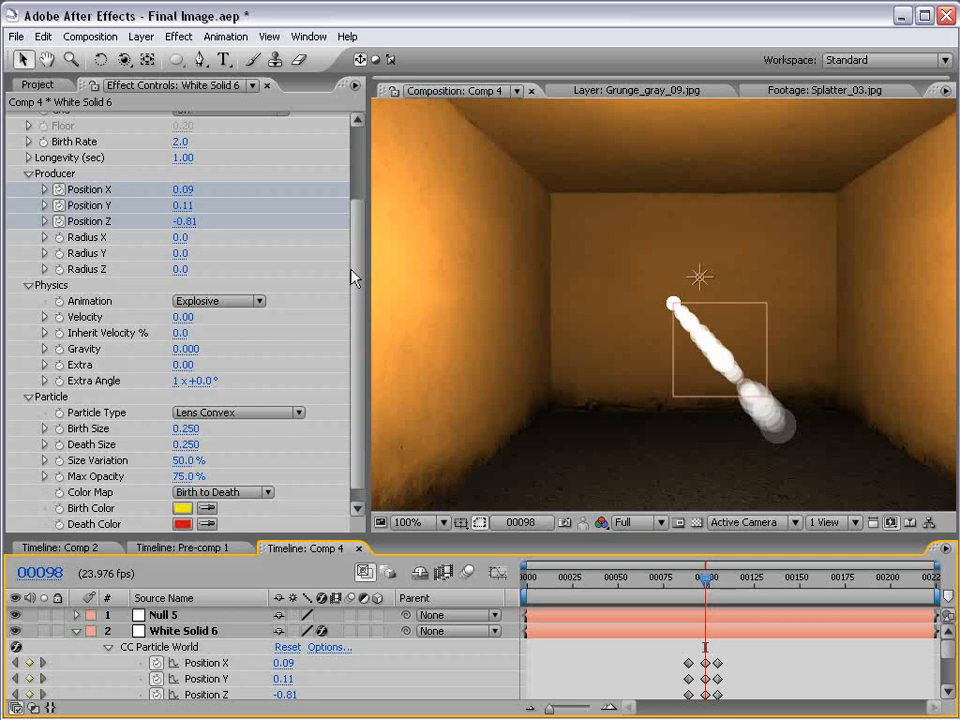
- Delete all the Position X, Y and Z keyframes from the particle effect
drag(739, 652, 697, 698)
key(Delete)
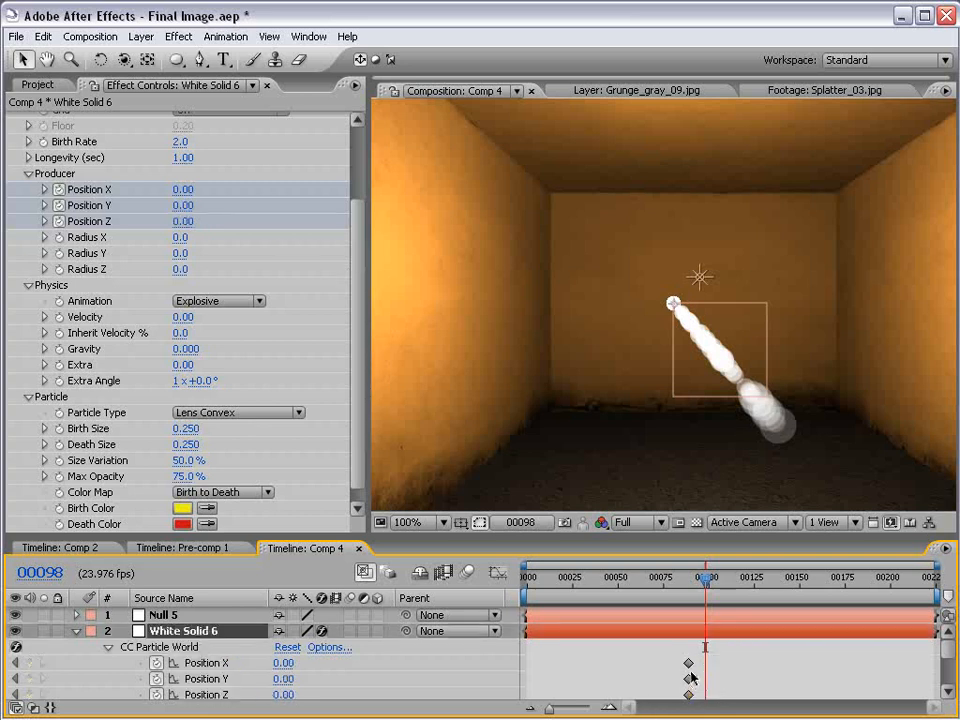
key(Delete)
- Make Null 5 a 3D layer, then try moving it in the view and undo the move
click(155, 615)
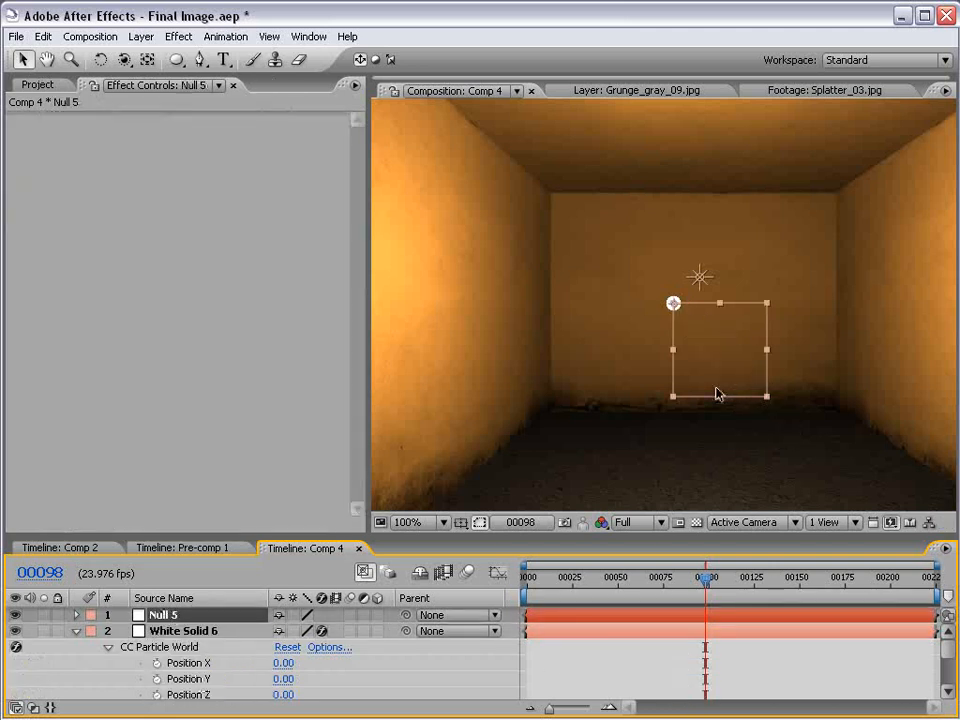
click(377, 615)
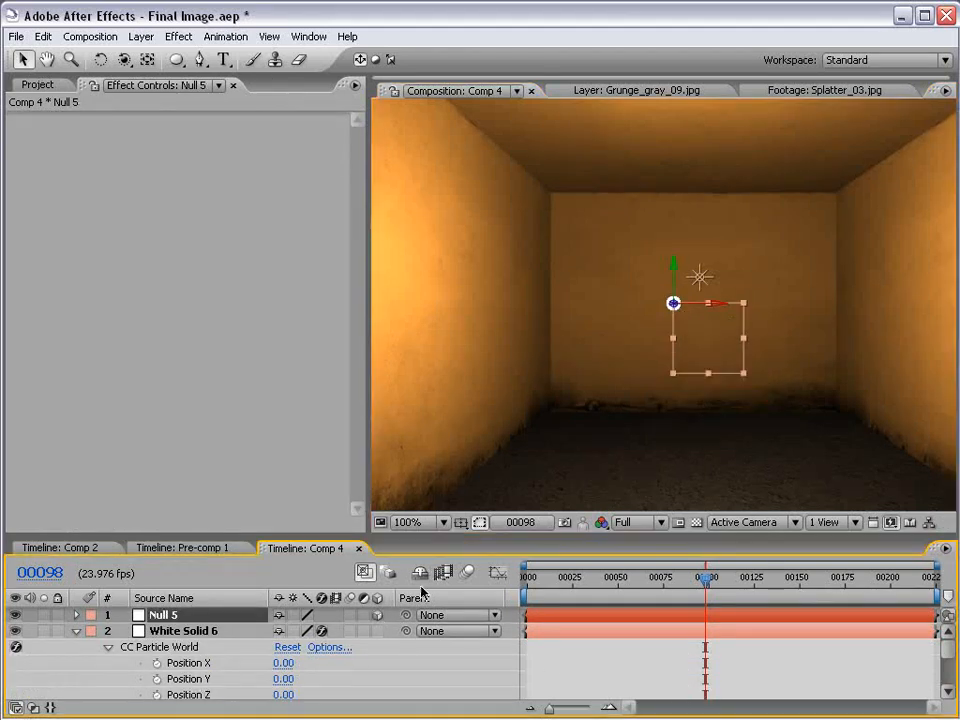
drag(729, 311, 713, 341)
key(ctrl+z)
- Reveal Null 5's Position property and enlarge the timeline to show it together with White Solid 6's particle Position X, Y and Z
click(590, 634)
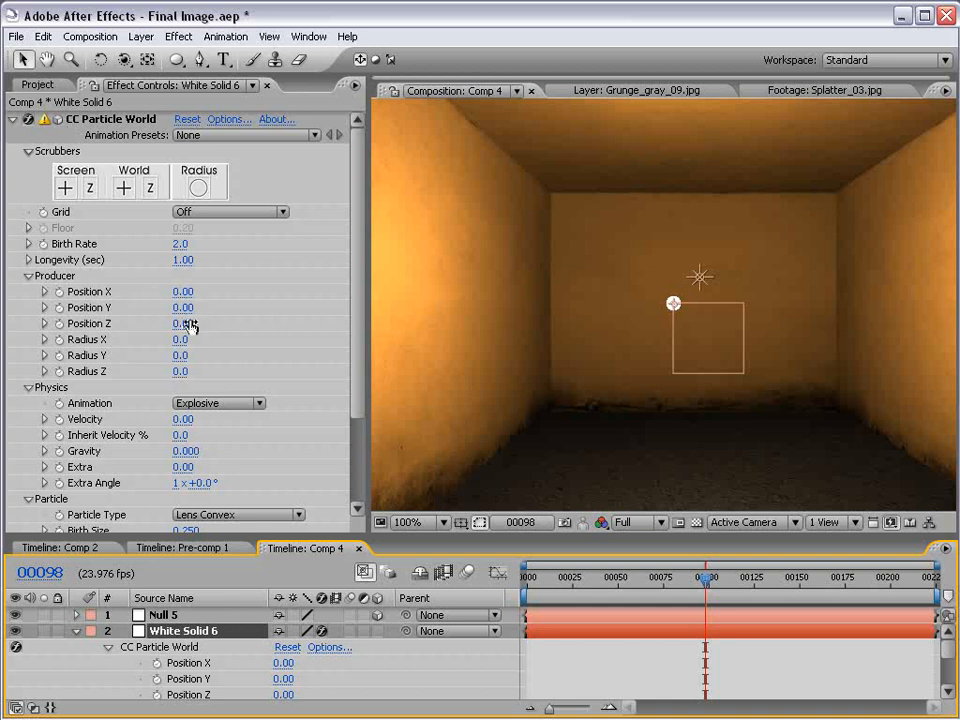
click(175, 616)
key(p)
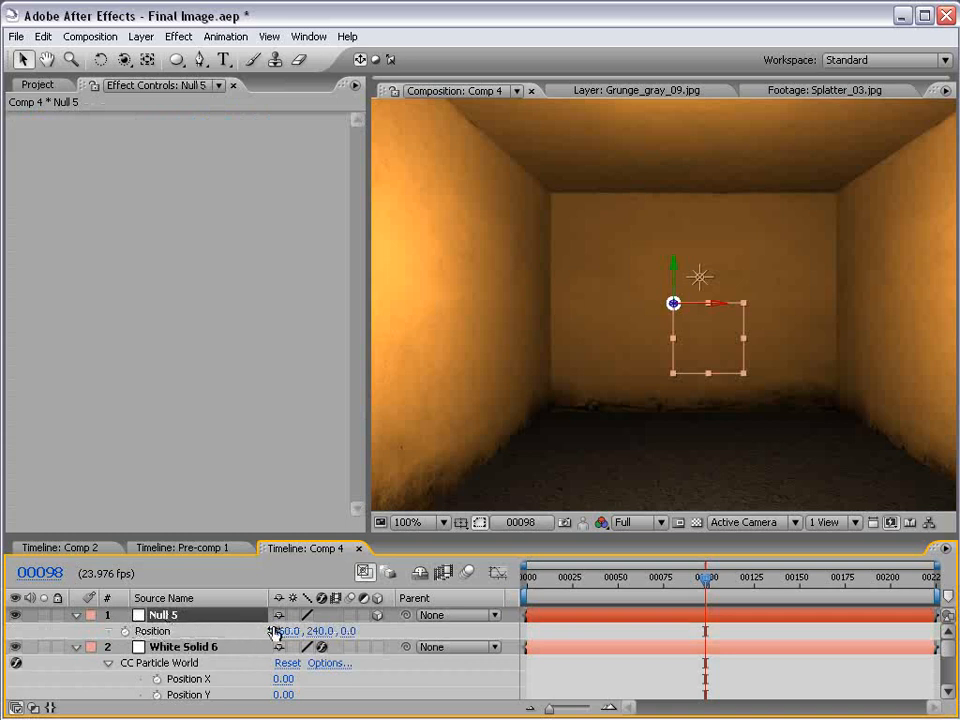
click(561, 649)
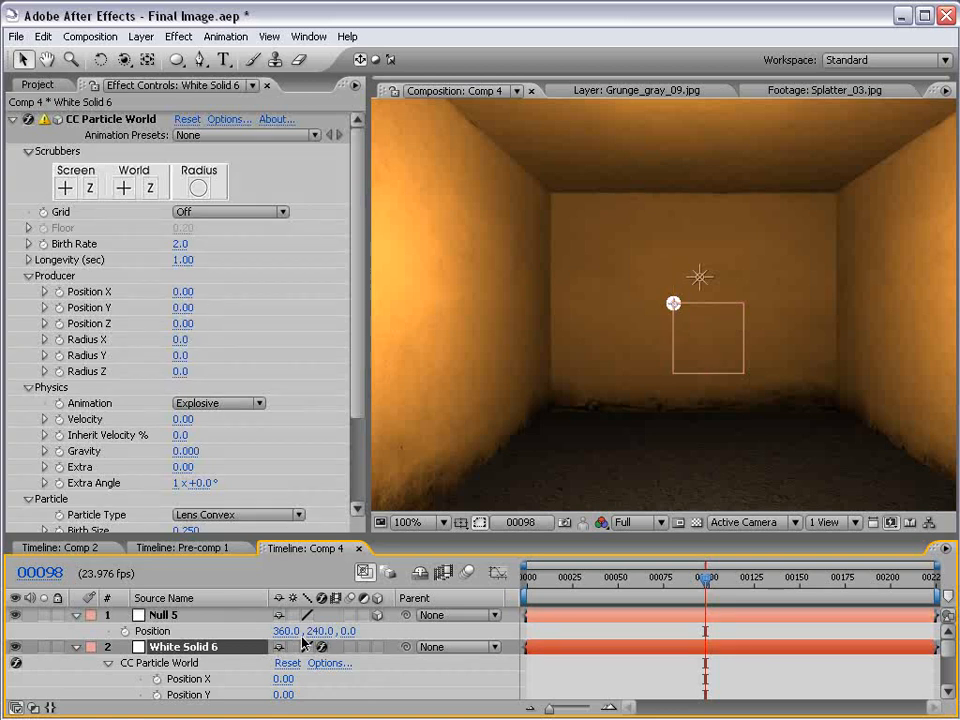
drag(298, 540, 292, 428)
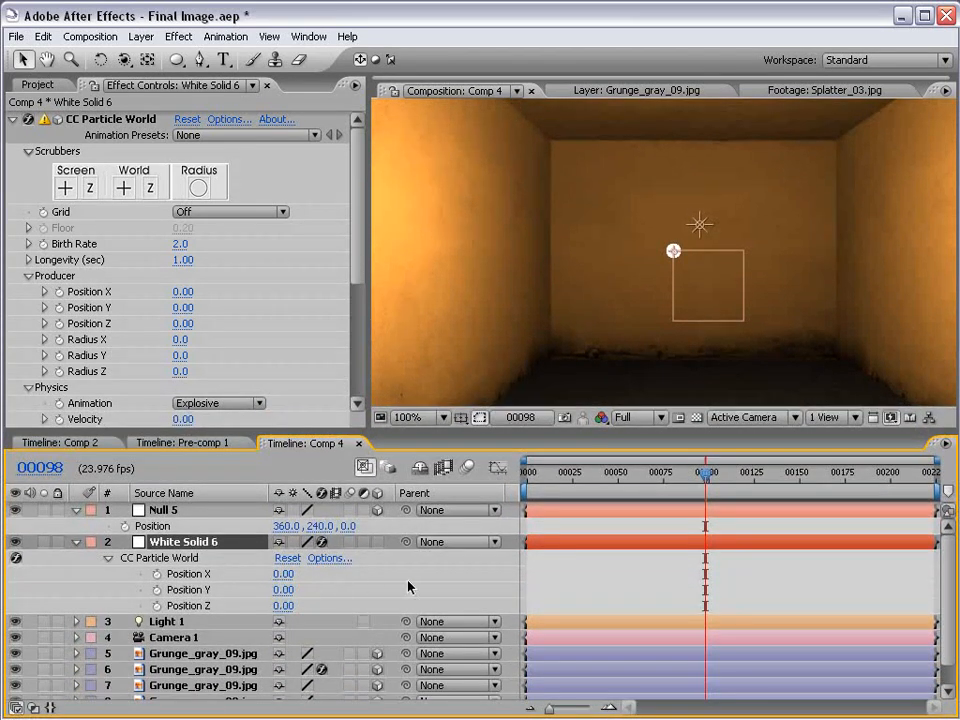
drag(381, 429, 381, 457)
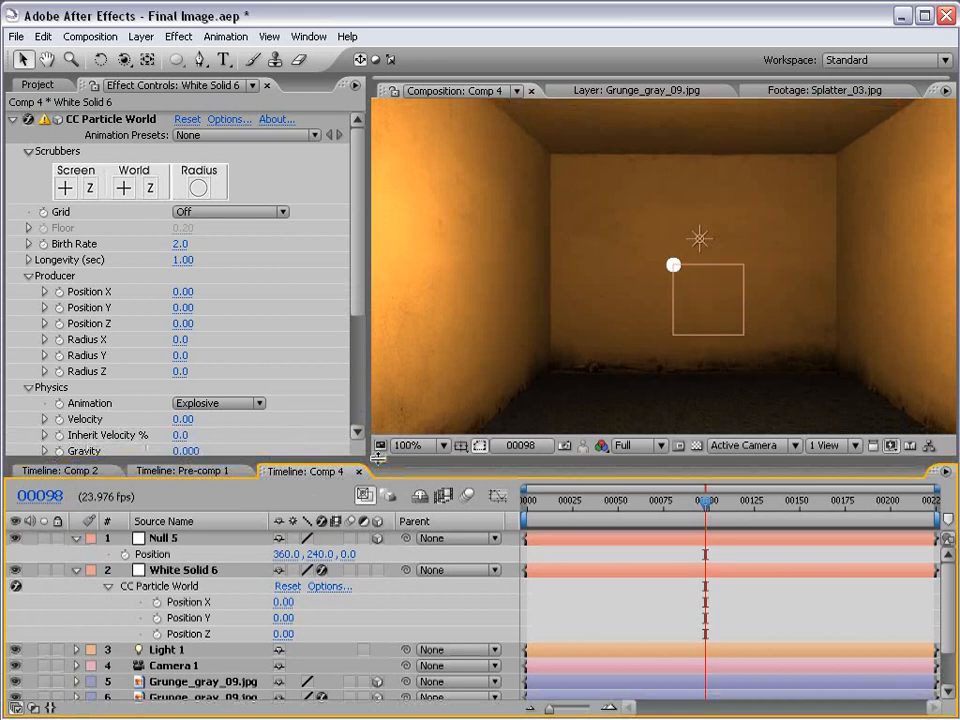
click(160, 571)
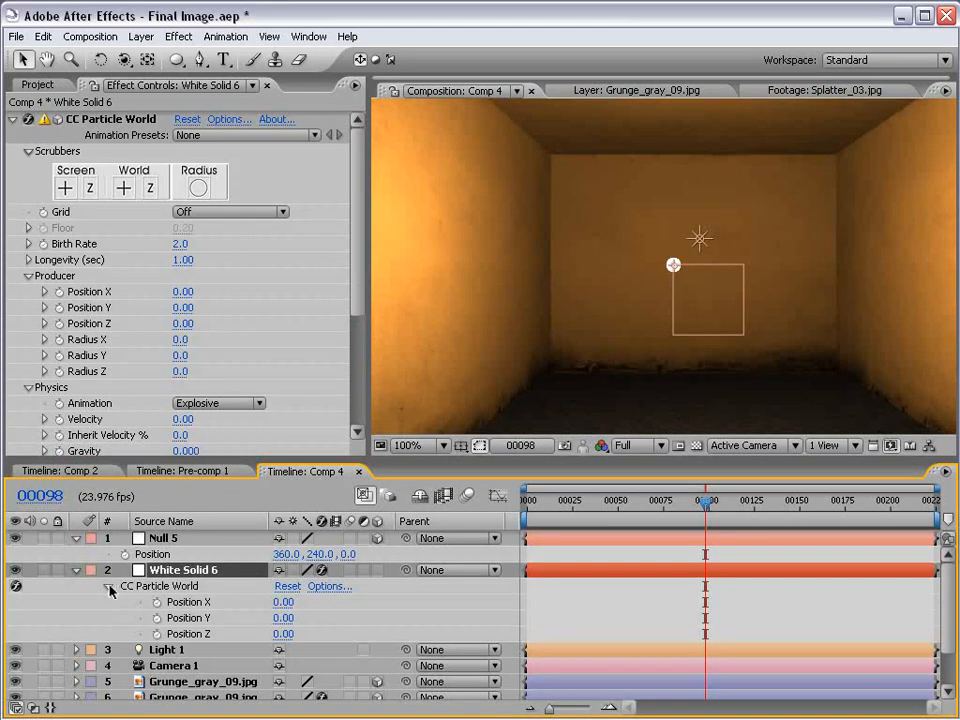
click(168, 554)
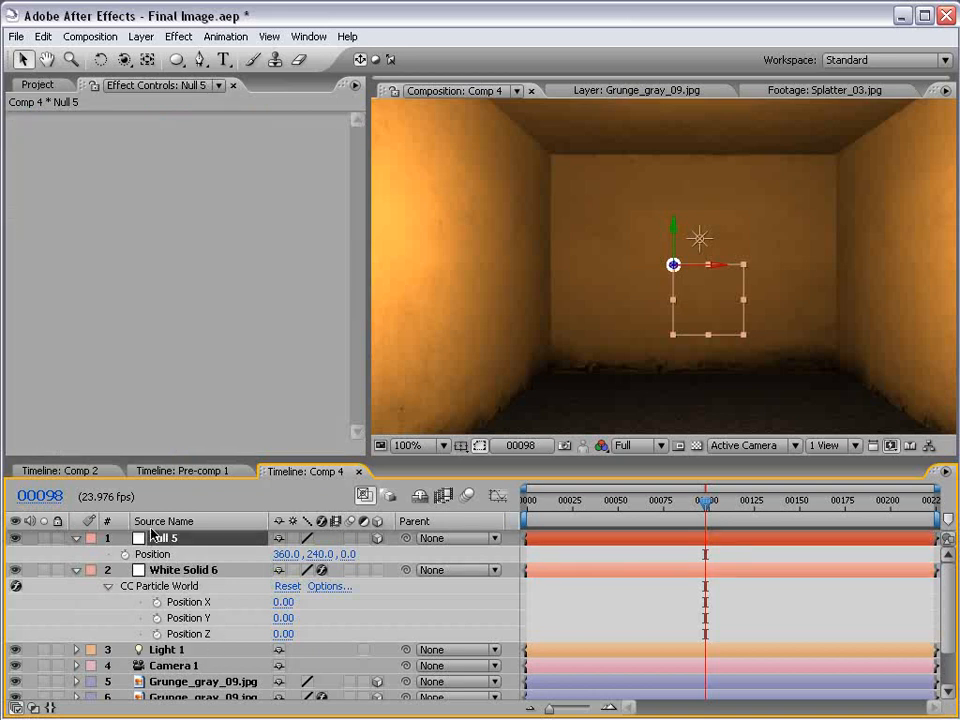
- Give the particle Position X the expression x=thisComp.layer("Null 5").transform.position[0] by linking it to Null 5's X position
click(181, 602)
alt+click(157, 603)
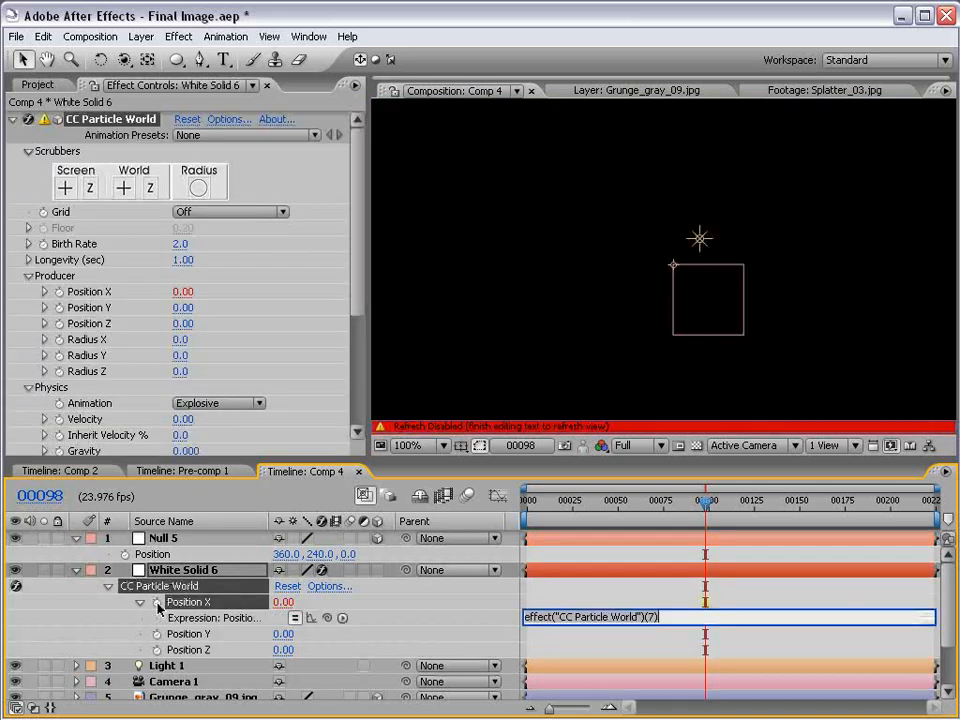
drag(327, 618, 163, 554)
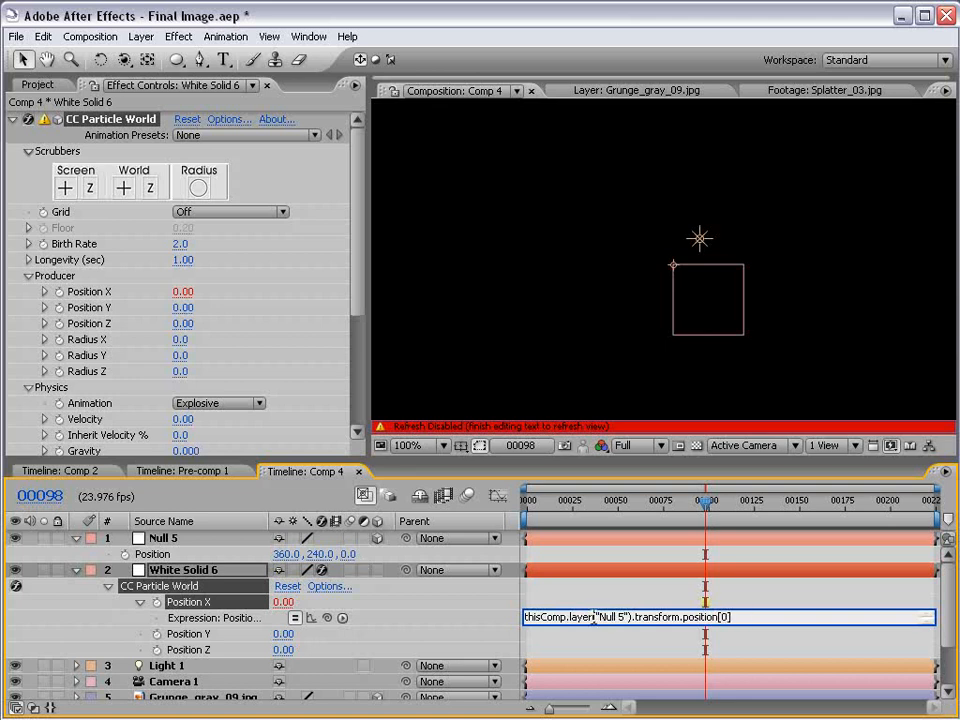
key(Return)
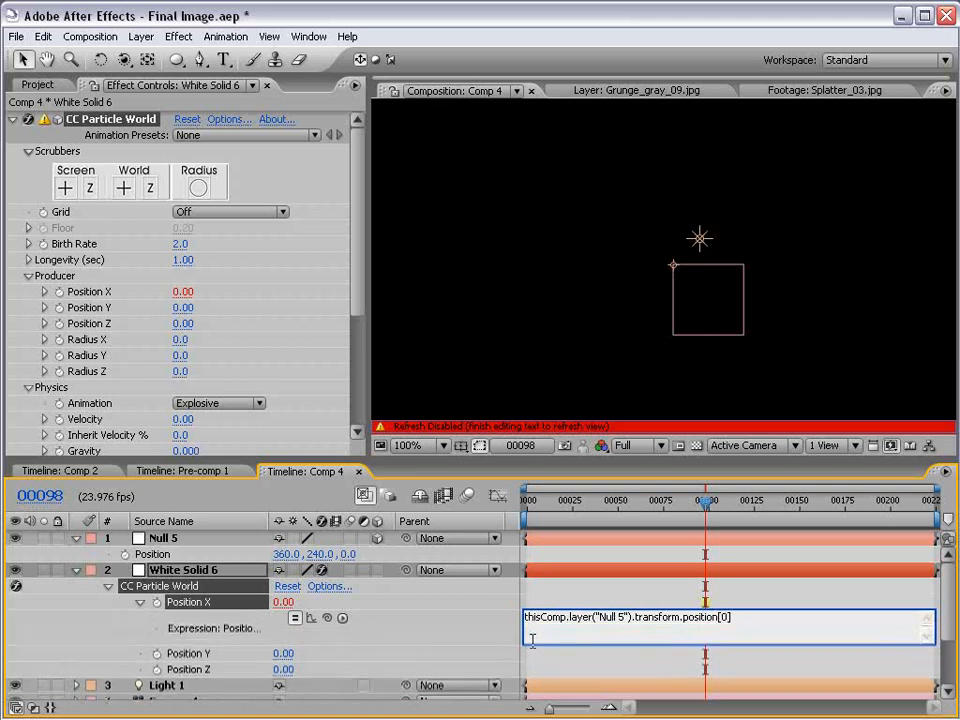
key(Up)
text(x)
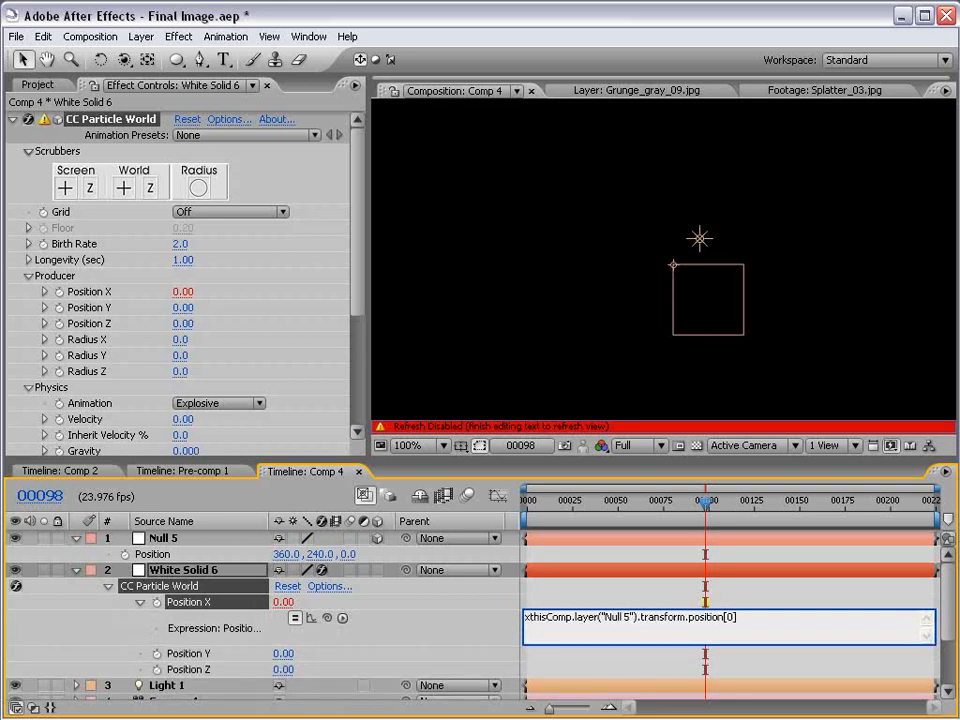
text(=)
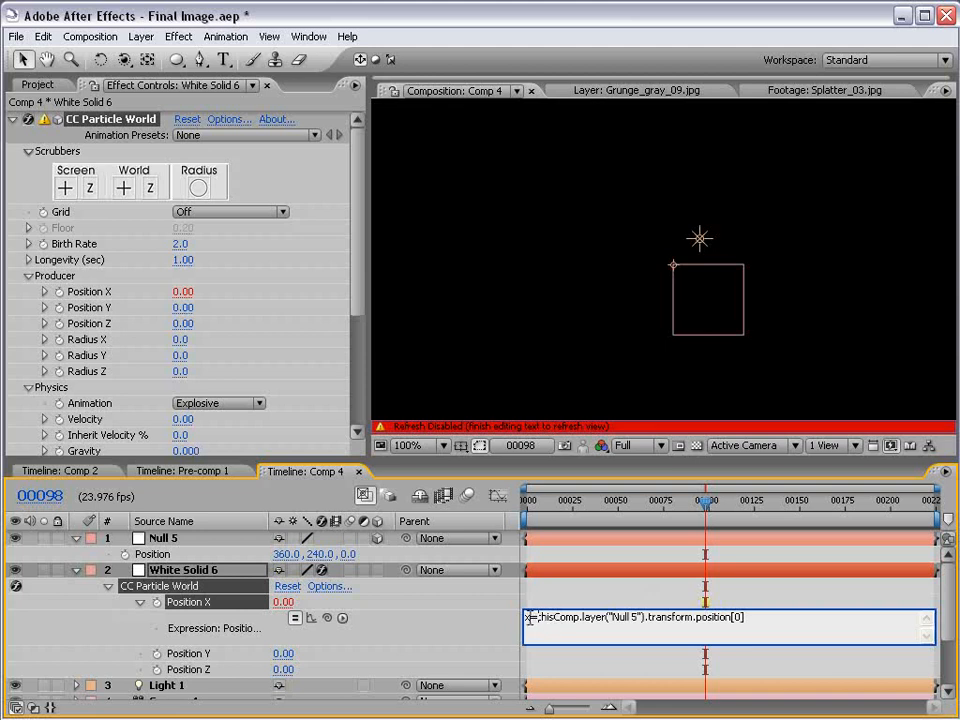
- Extend the Position X expression's first line with -thisComp.width/2; and commit it
drag(745, 617, 547, 618)
text(-)
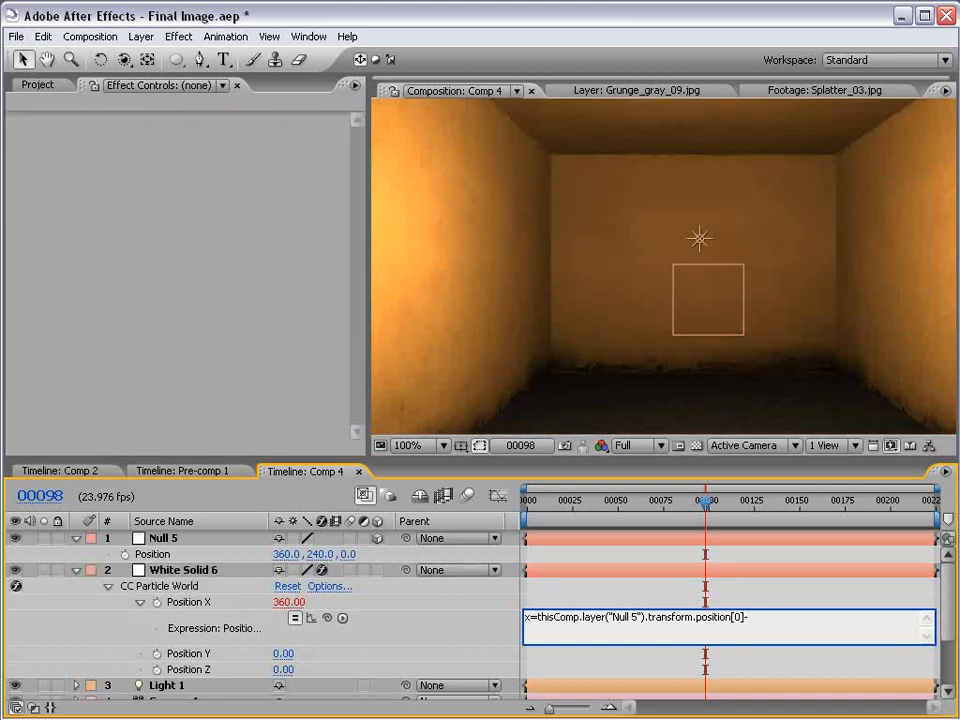
text(thisComp)
key(KP_Enter)
click(530, 617)
drag(846, 621, 512, 612)
click(510, 607)
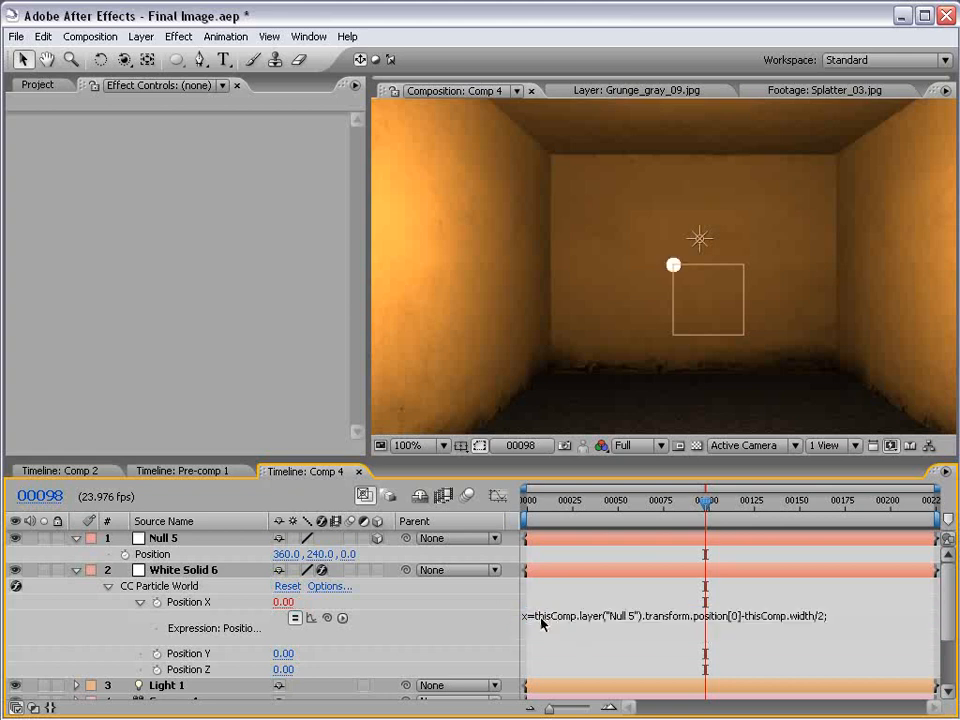
- Add the second line x/thisComp.width to the Position X expression and commit it
click(539, 617)
click(539, 616)
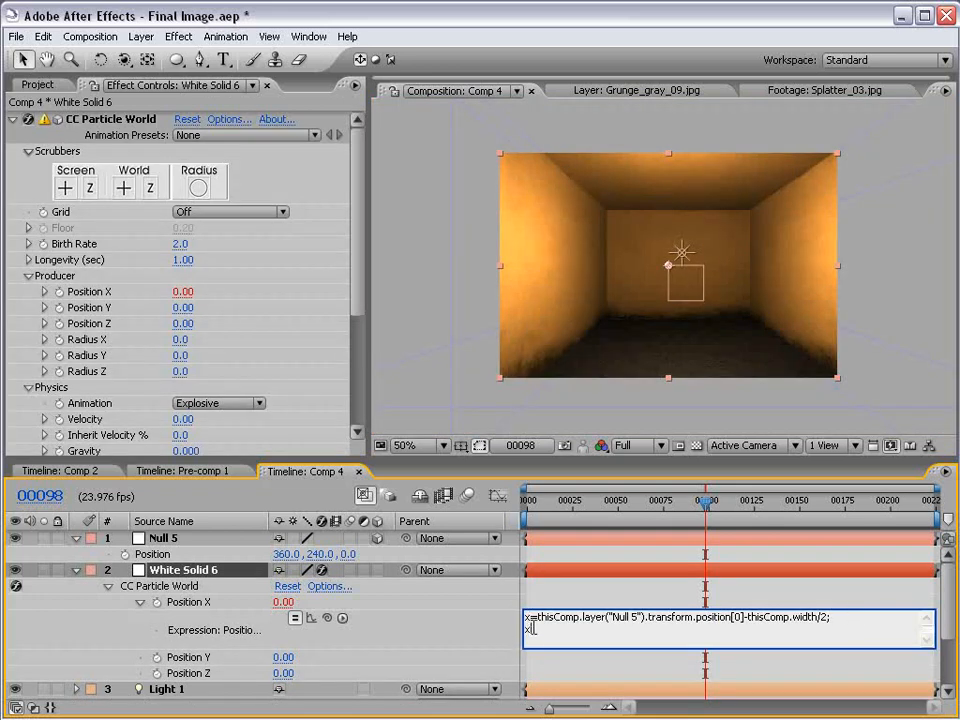
drag(526, 618, 855, 617)
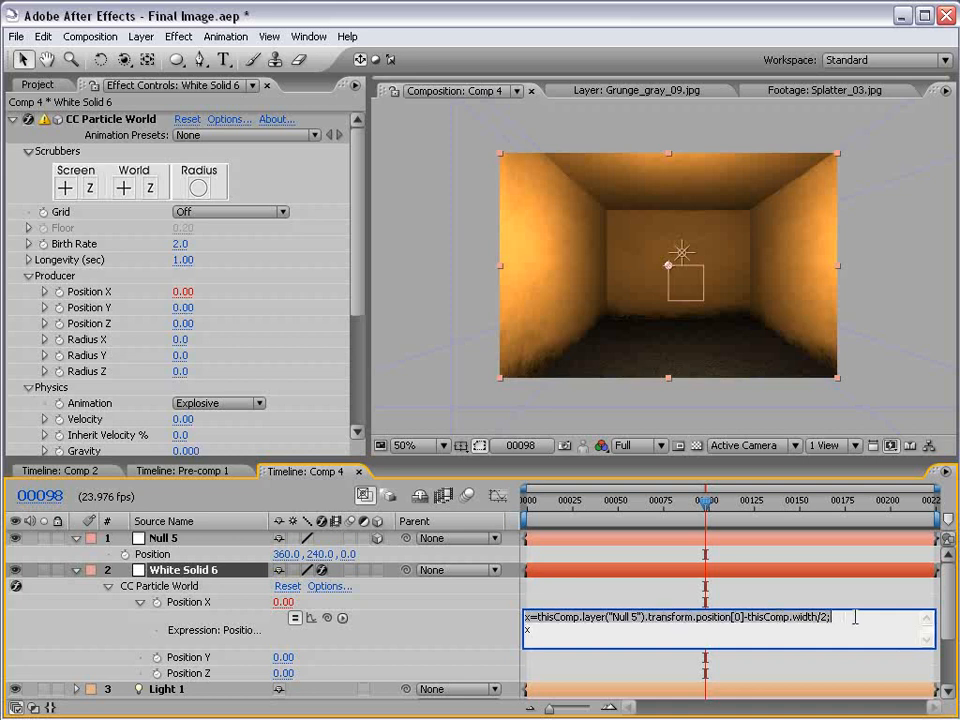
click(543, 630)
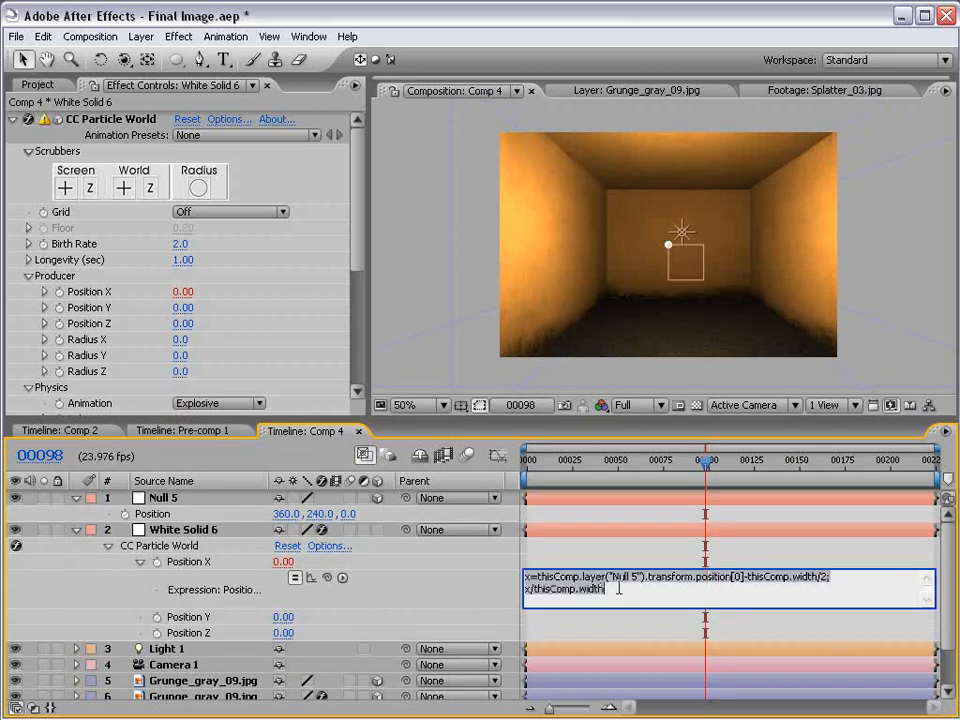
click(557, 565)
- Give the particle Position Y the expression y=thisComp.layer("Null 5").transform.position[1]-thisComp.height/2; with y/thisComp.width as its second line
alt+click(157, 617)
text(x/thisComp.width)
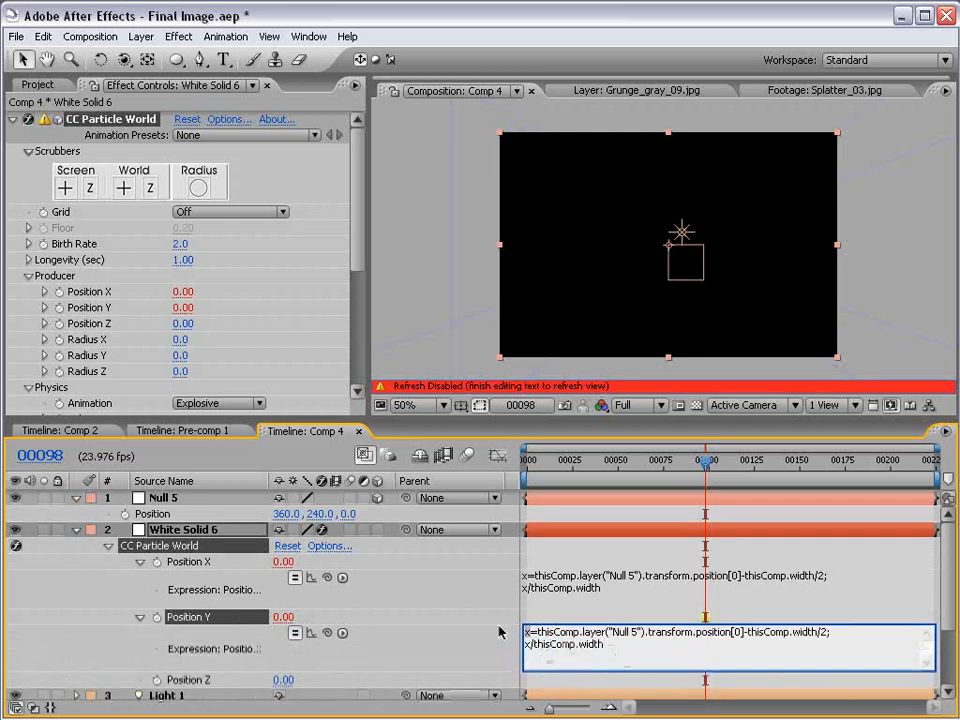
key(BackSpace)
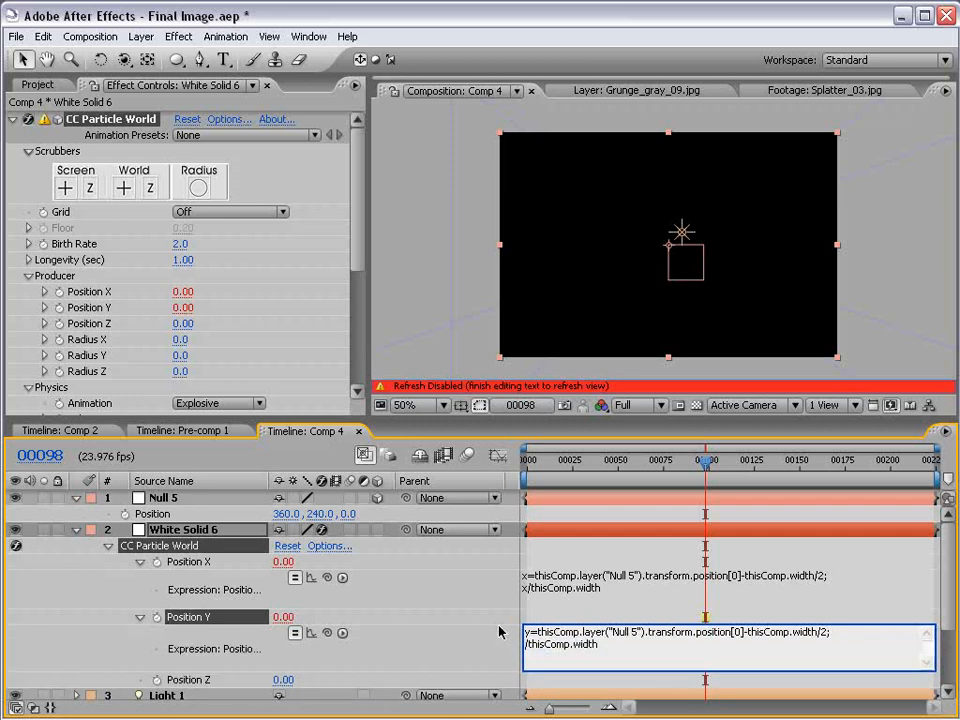
text(y)
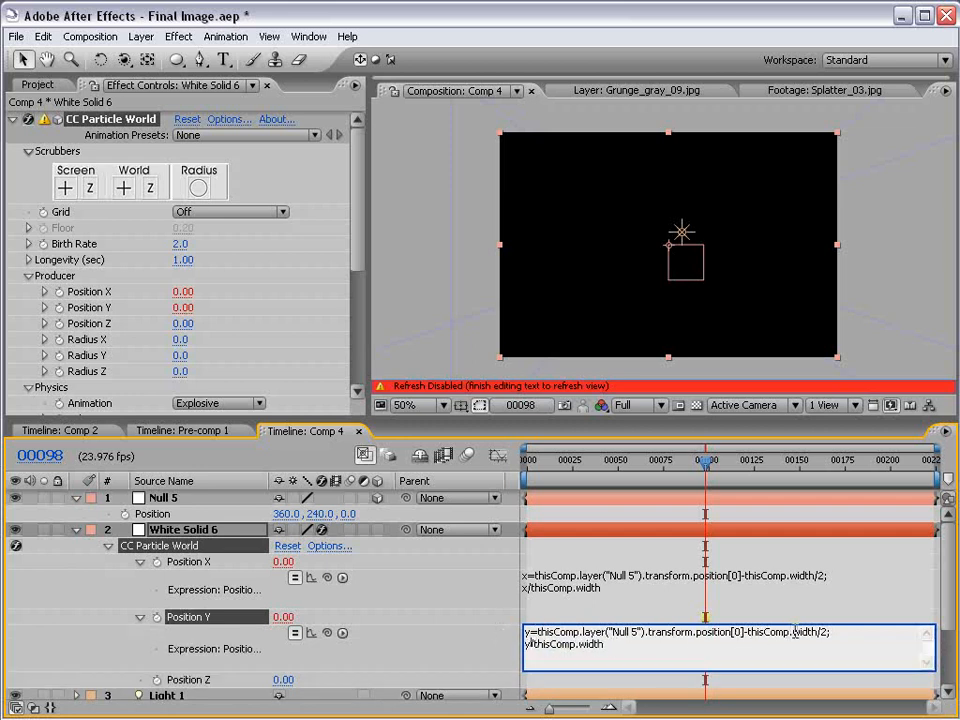
drag(793, 632, 818, 632)
text(height)
key(ctrl+a)
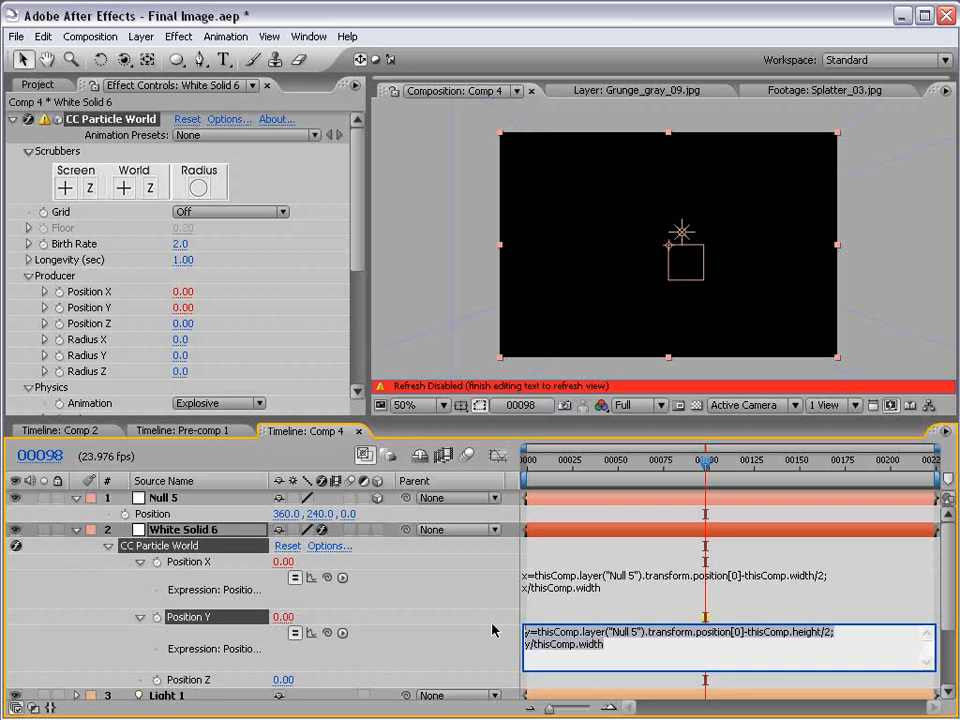
click(667, 650)
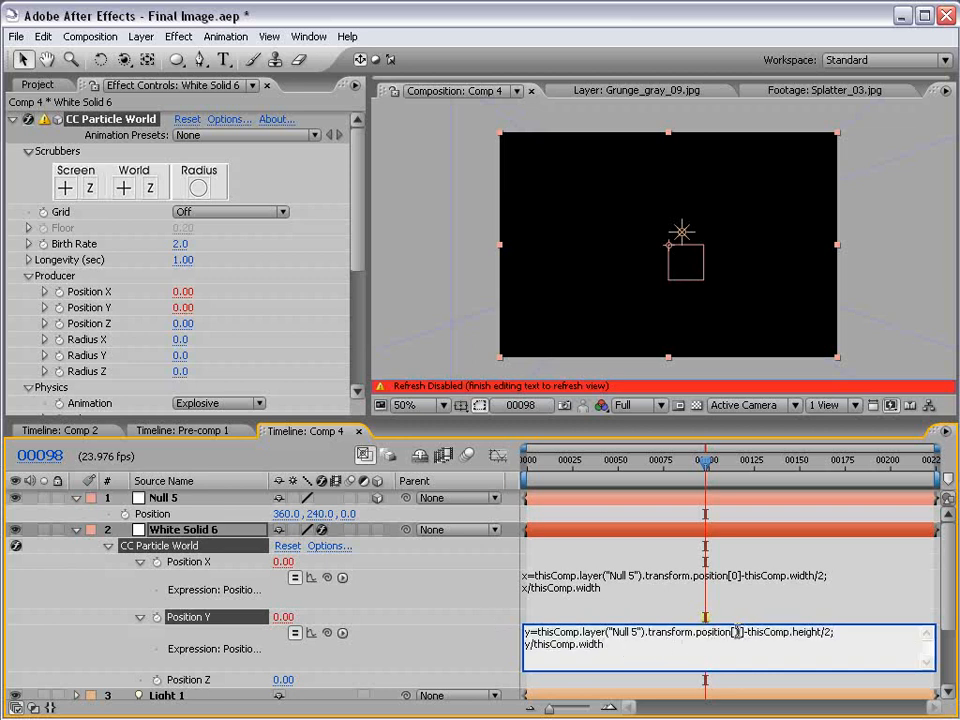
text(1)
click(645, 619)
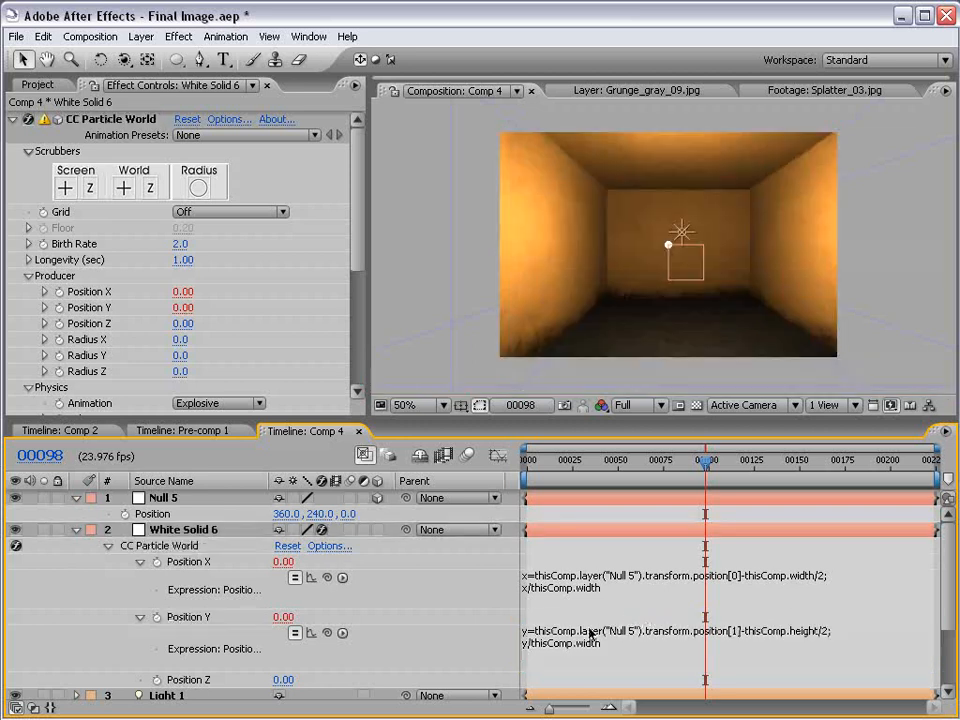
- Paste the two-line X expression onto the particle Position Z, change its index to position[2], and remove the -thisComp.width/2 offset
scroll(611, 625, down, 1)
alt+click(157, 659)
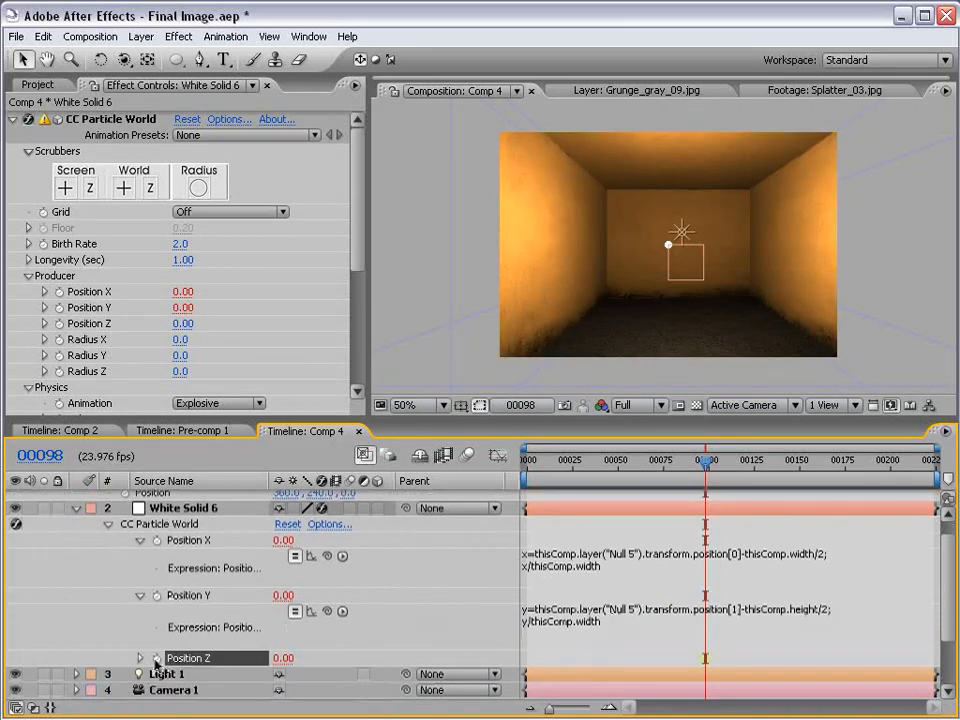
text(x/thisComp.width)
key(ctrl+a)
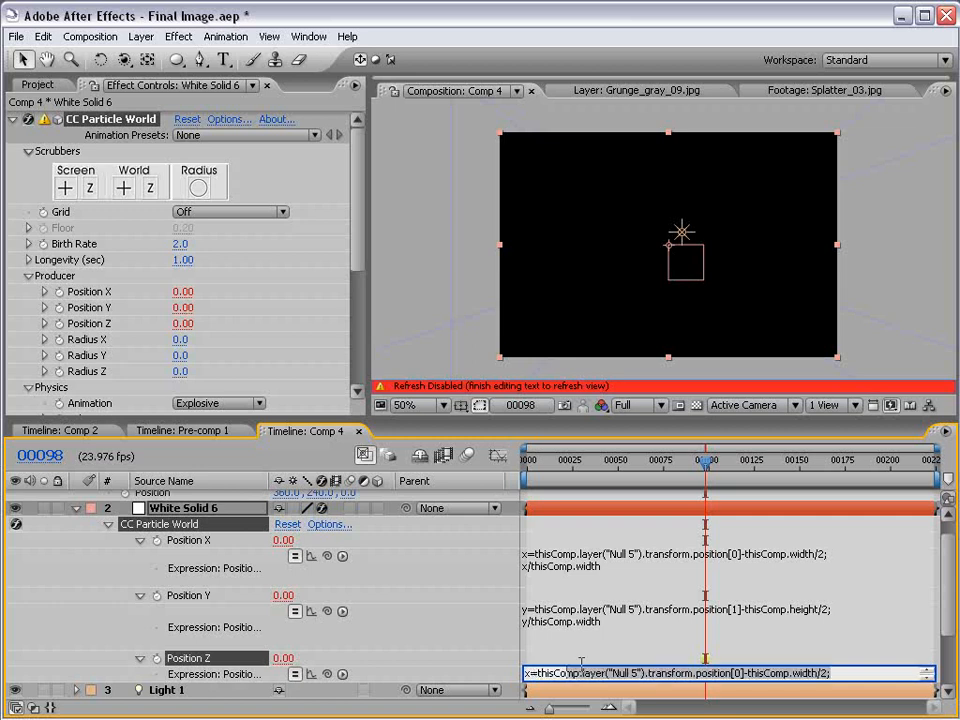
drag(672, 680, 657, 699)
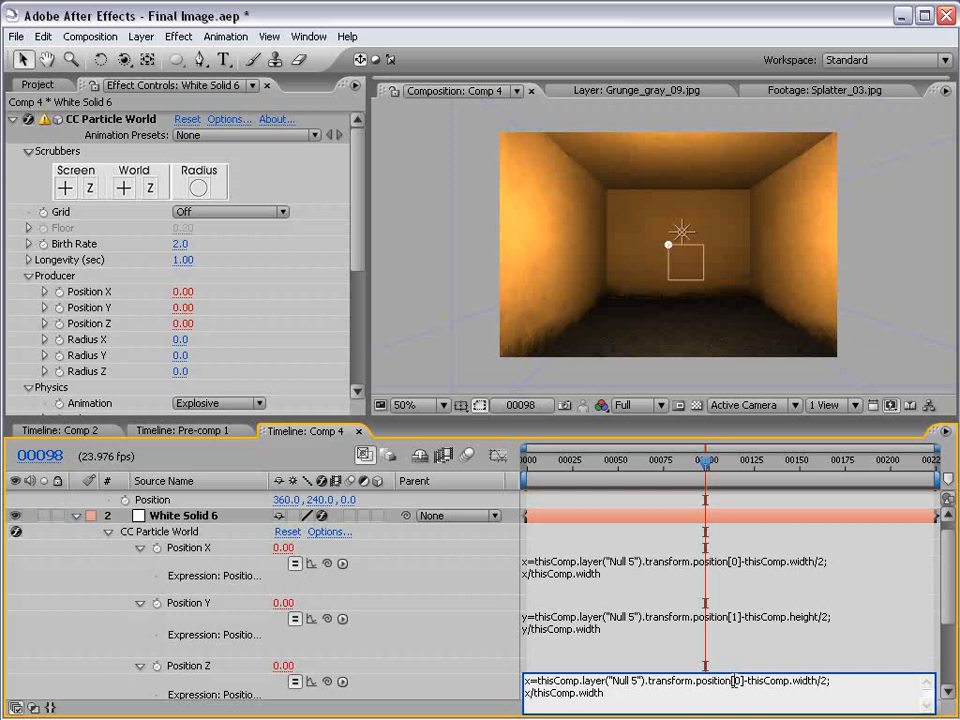
text(2)
drag(828, 681, 746, 681)
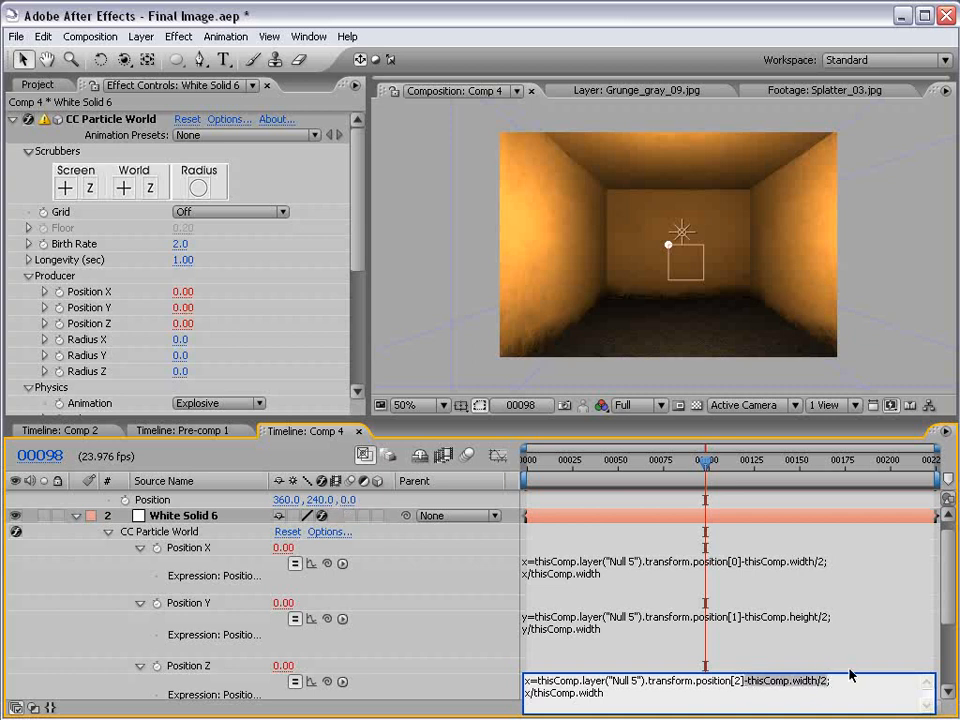
key(BackSpace)
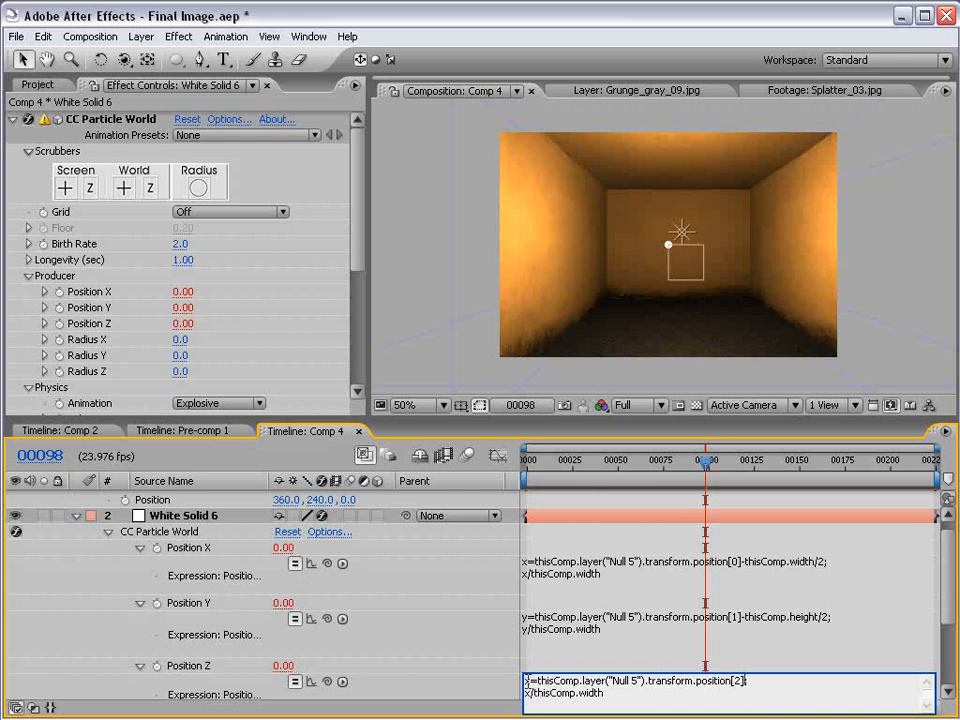
- Rename the variable to z in both lines of the Position Z expression, leaving z/thisComp.width on the second line, and commit it
key(BackSpace)
text(Z)
key(Down)
key(BackSpace)
text(z)
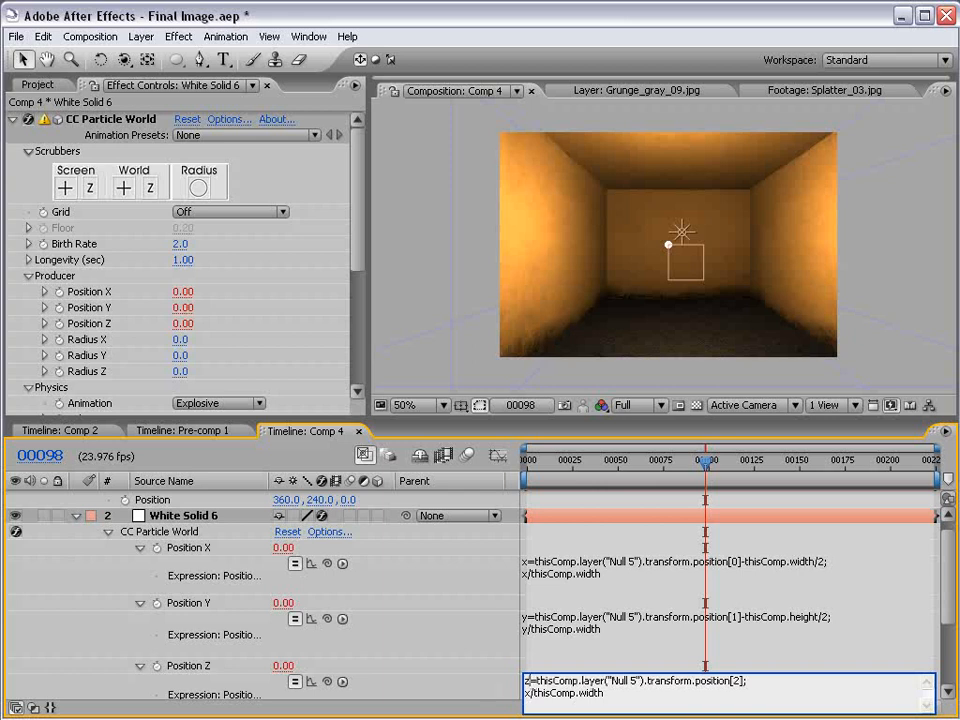
key(BackSpace)
text(z)
click(602, 691)
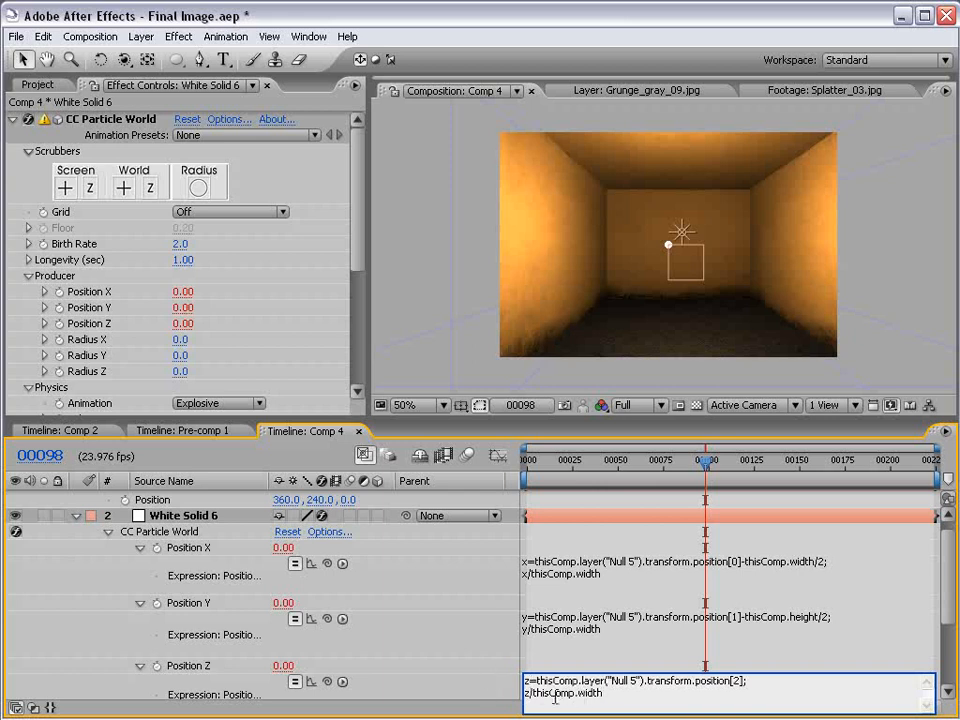
drag(611, 692, 502, 679)
click(583, 686)
click(525, 690)
drag(611, 692, 536, 691)
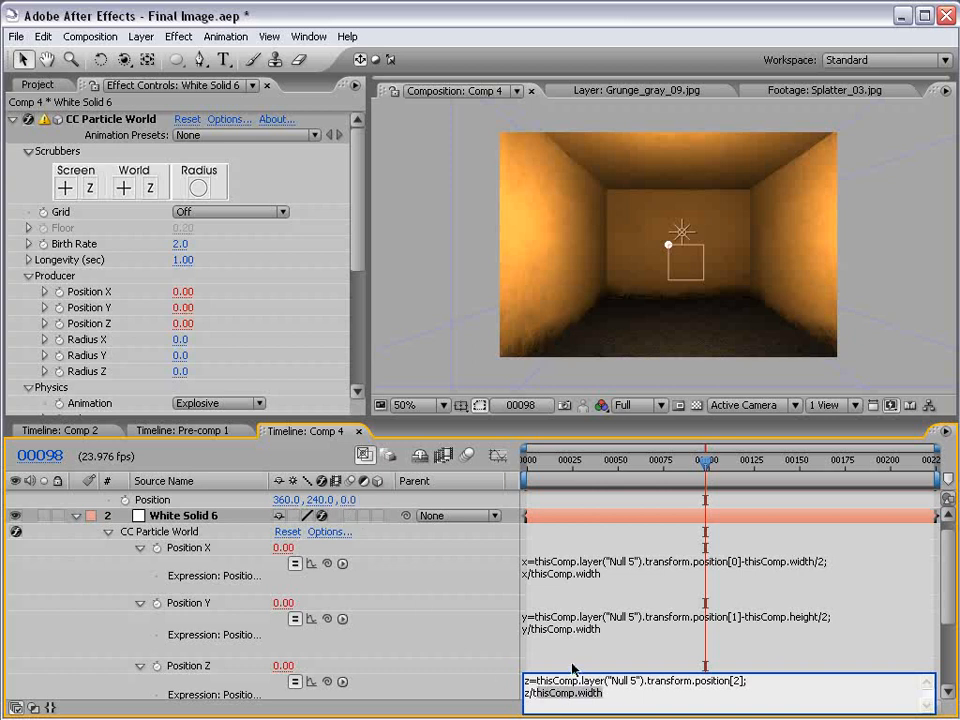
click(573, 668)
click(572, 680)
click(561, 624)
click(565, 560)
click(550, 628)
click(546, 671)
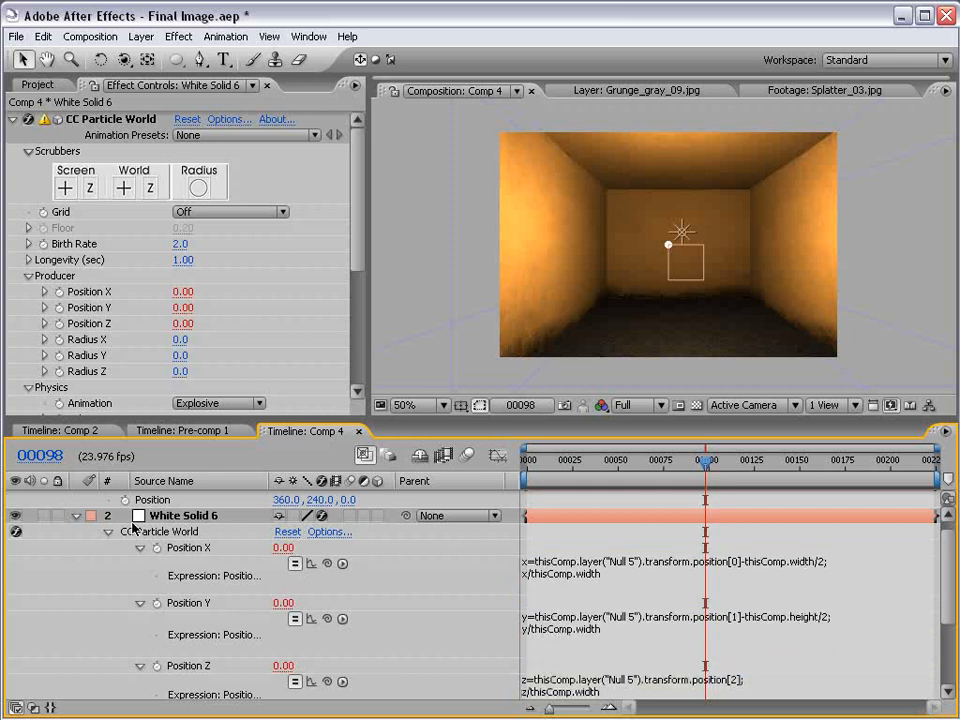
- Move Null 5 in the composition toward the right wall and the camera, to about 500, 240, -382
click(688, 262)
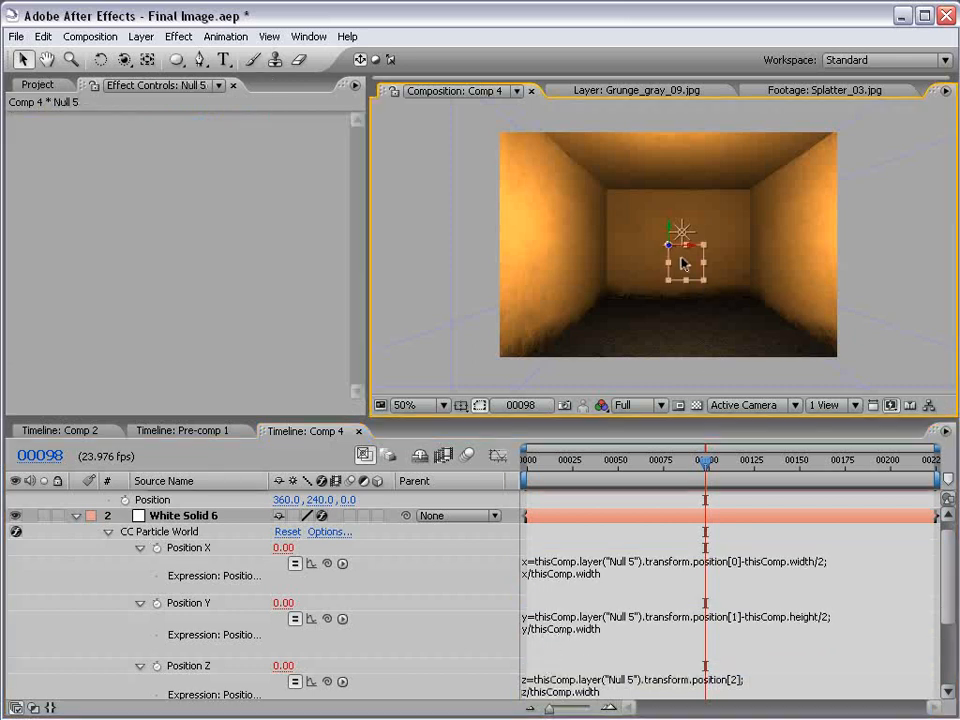
scroll(555, 565, up, 1)
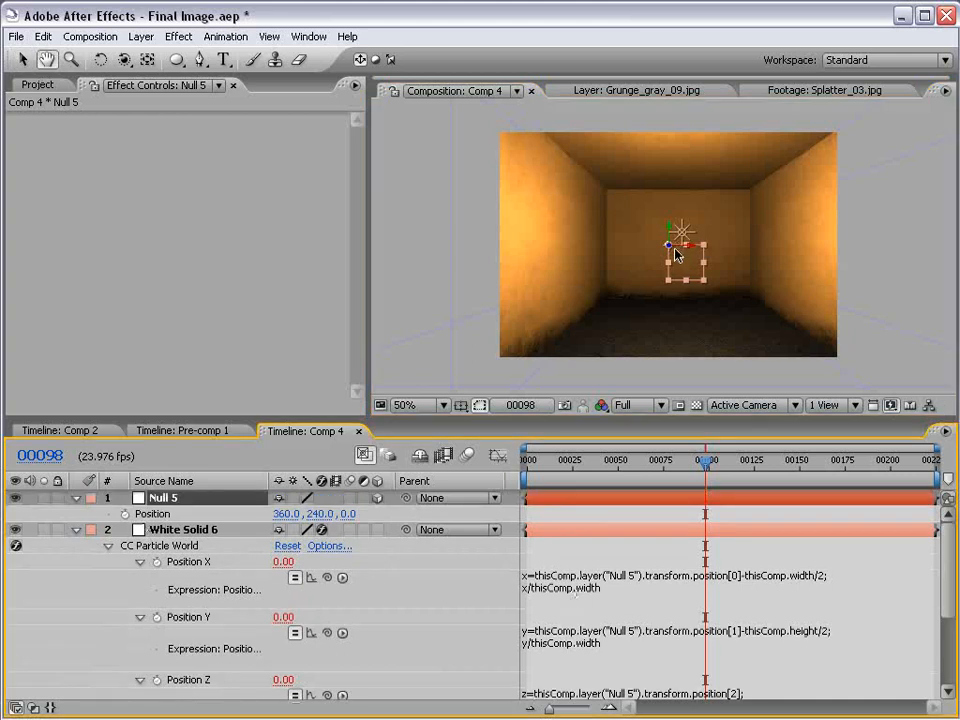
click(557, 511)
drag(680, 250, 896, 326)
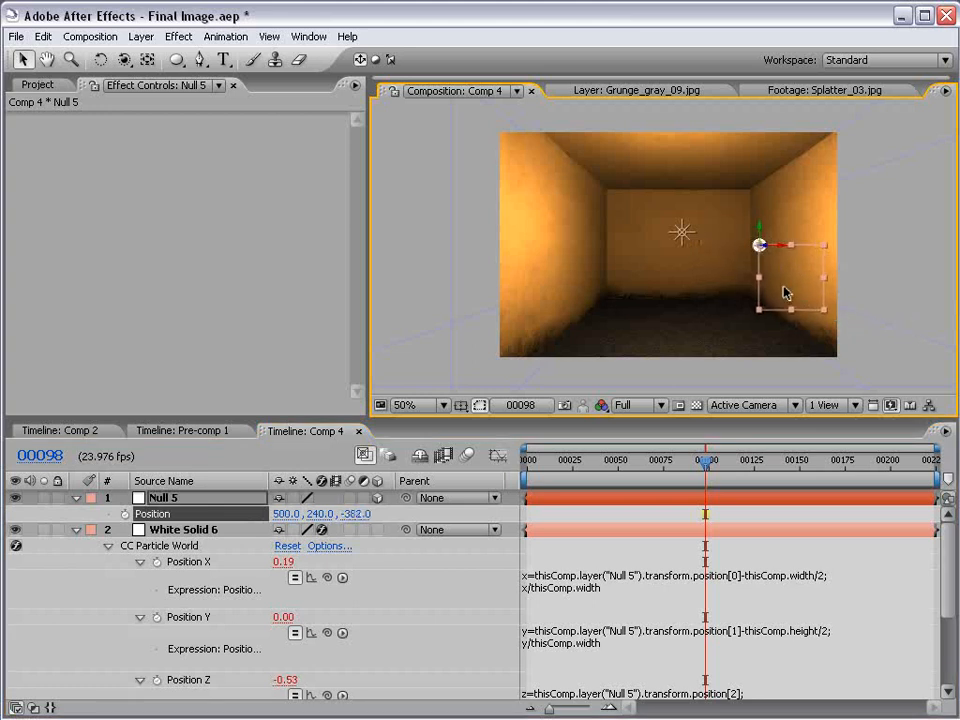
- Add the expression wiggle(3,50) to Null 5's Position and check the particle trail at frame 36
click(581, 500)
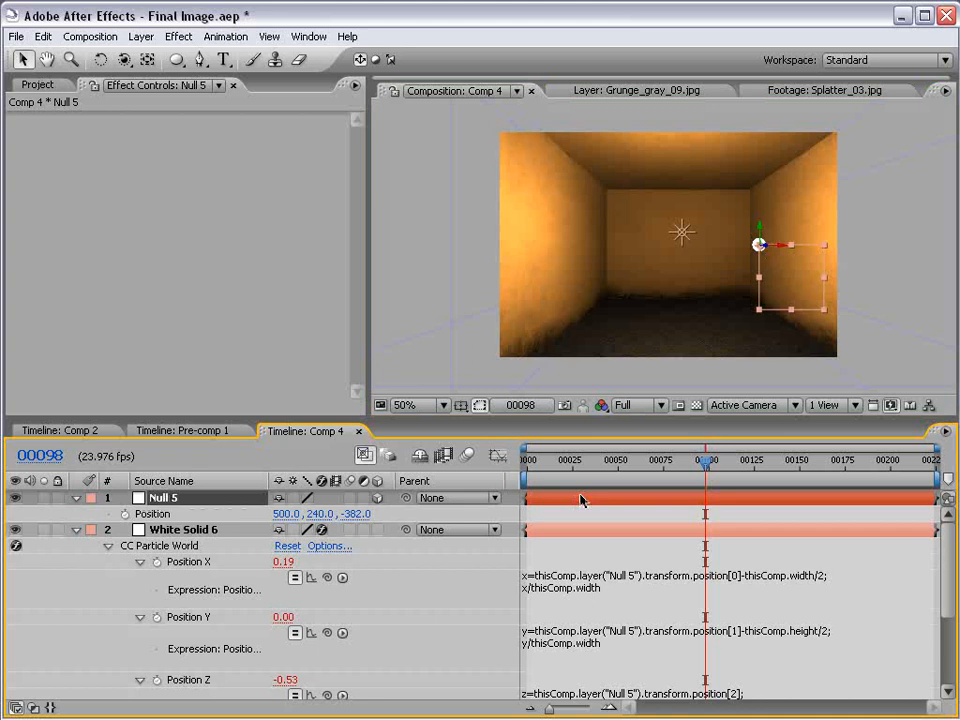
alt+click(124, 513)
text(wiggle(3,50)
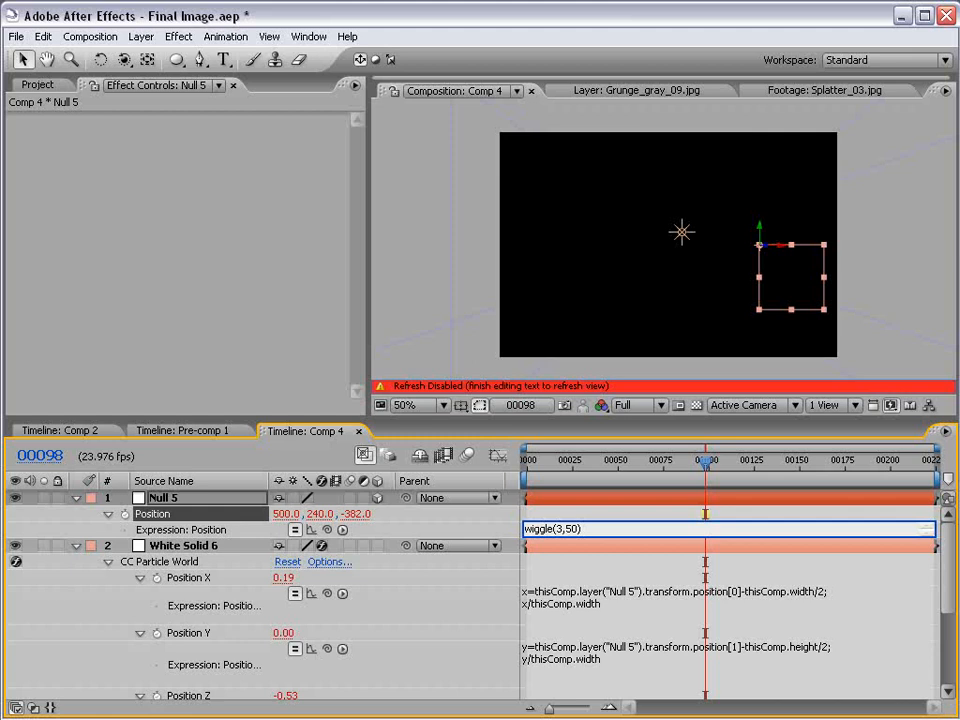
click(572, 517)
click(572, 462)
mouse_move(572, 462)
mouse_down()
mouse_move(785, 460)
mouse_move(590, 460)
mouse_up()
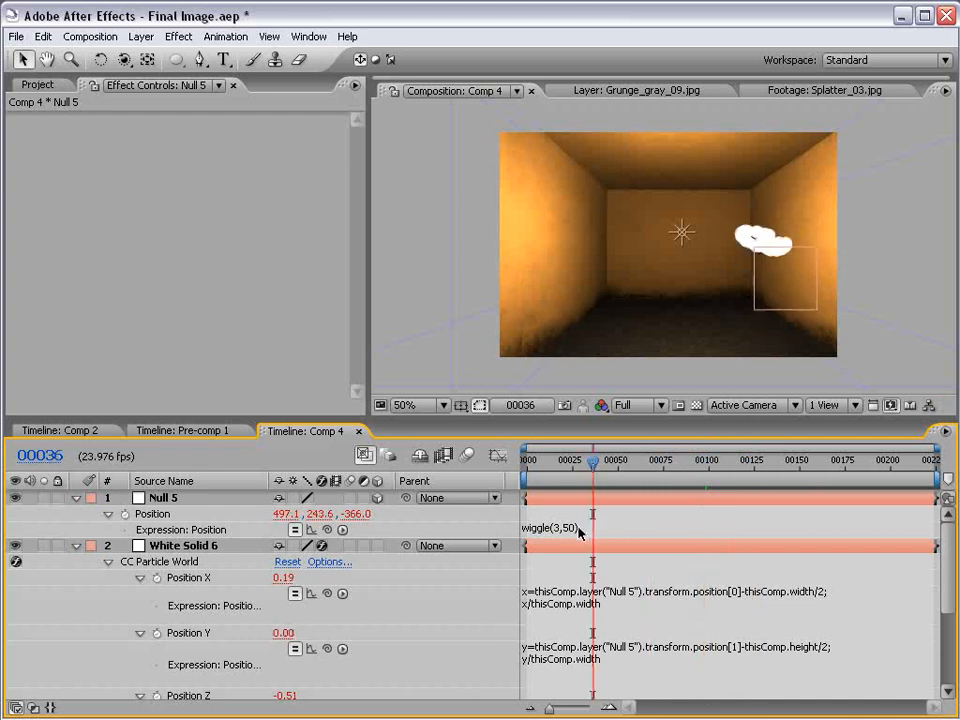
- Change Null 5's Position expression to wiggle(3,100) and preview the particle motion
click(578, 530)
key(BackSpace)
key(BackSpace)
text(100)
click(621, 516)
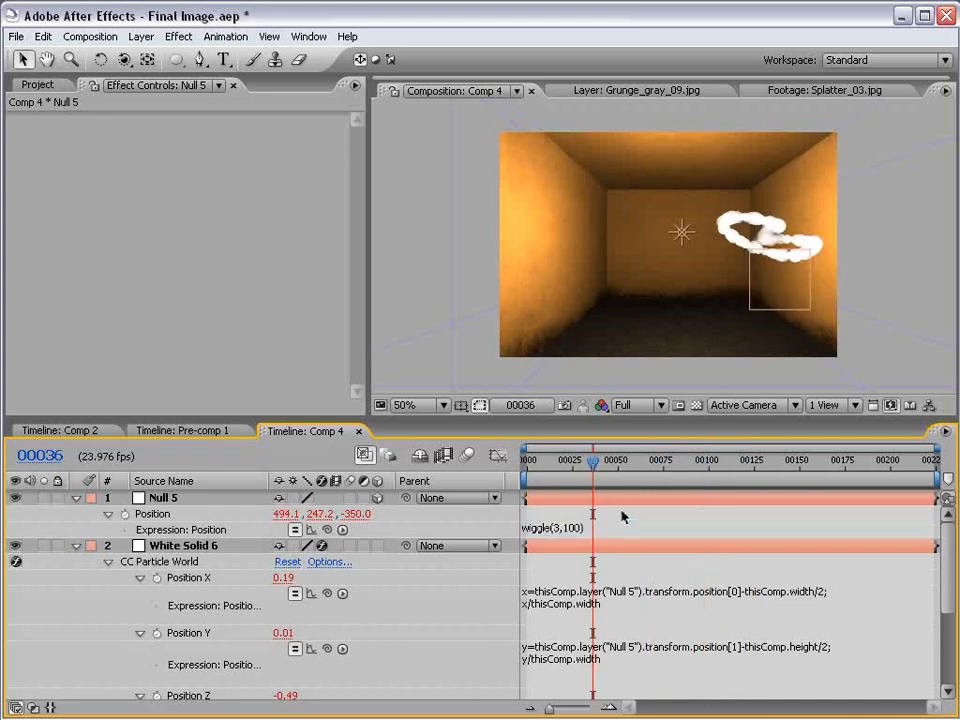
key(space)
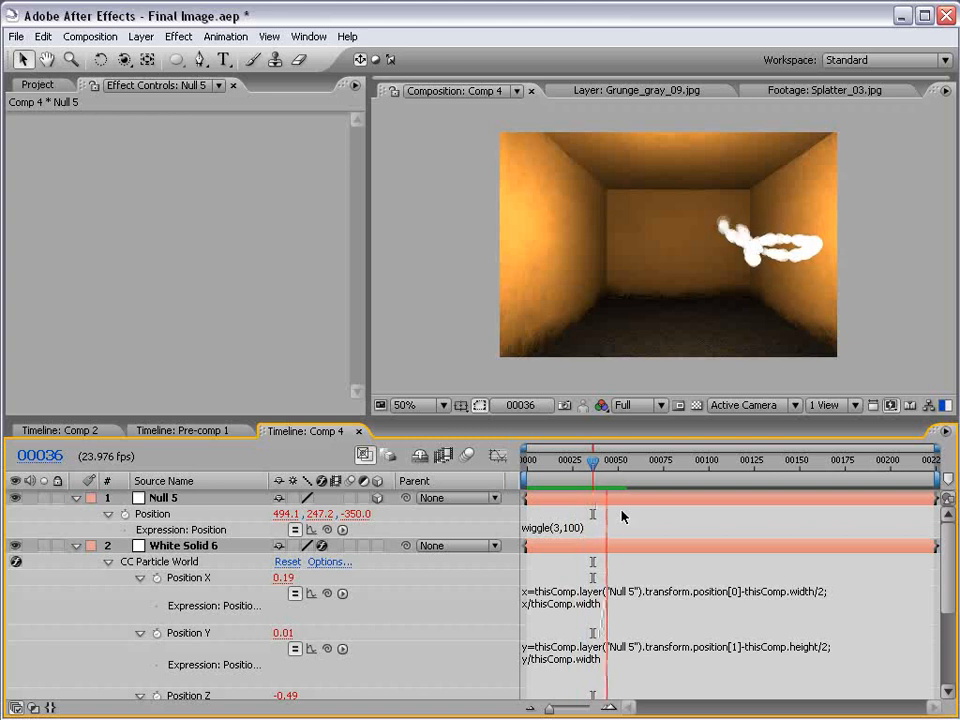
key(space)
mouse_move(593, 465)
mouse_down()
mouse_move(516, 474)
mouse_move(593, 468)
mouse_up()
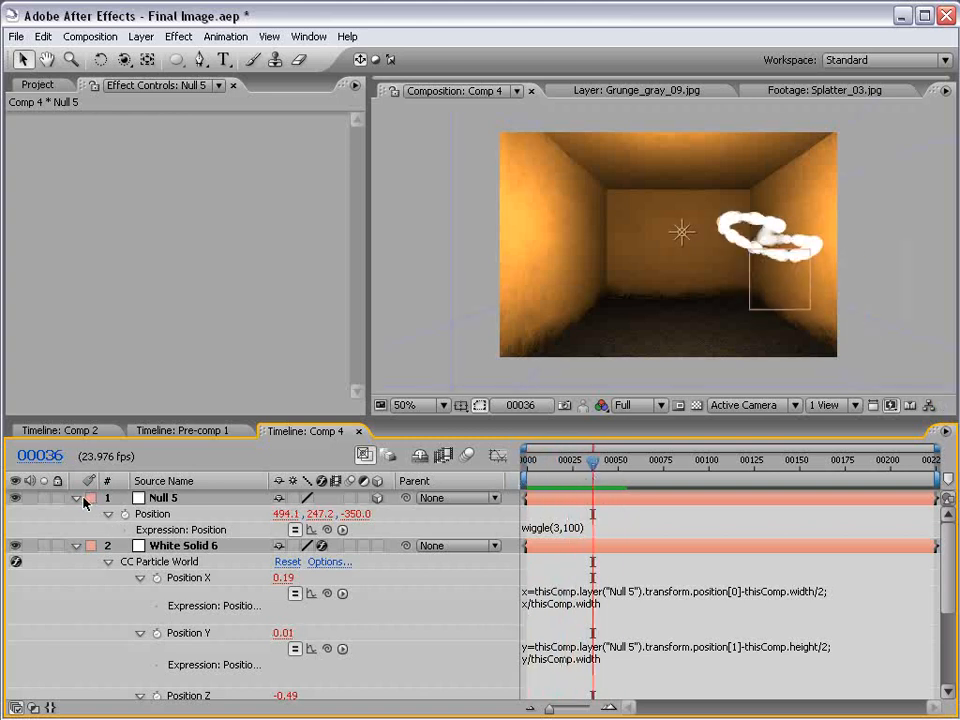
- Collapse Null 5 and White Solid 6, and set White Solid 6's particle Birth Size to 0.200 and Death Size to 0.000
click(77, 498)
click(166, 497)
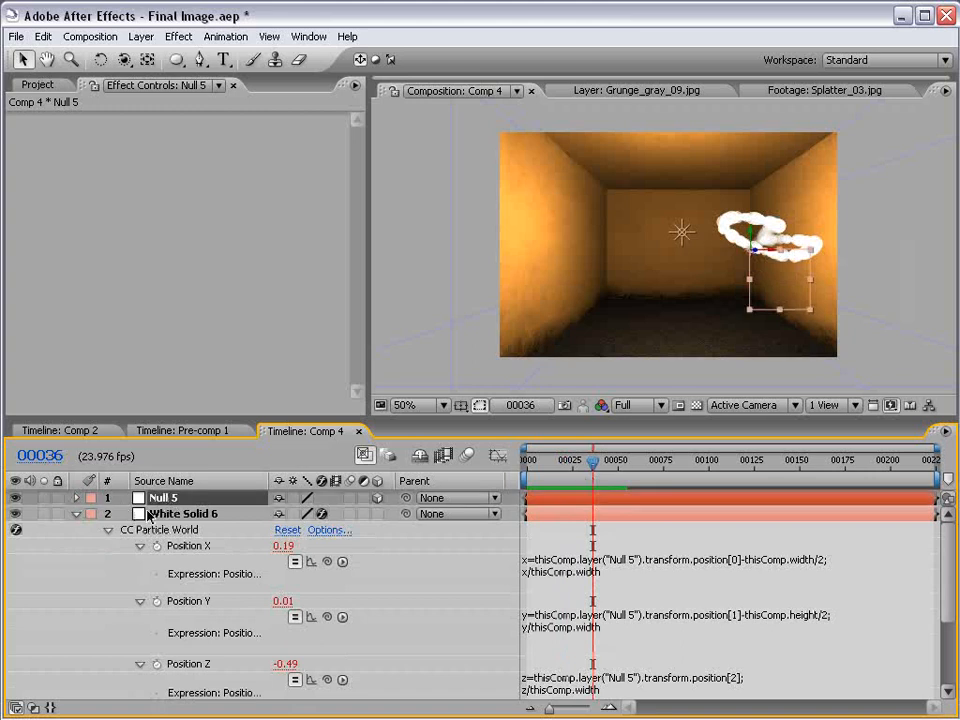
click(148, 514)
click(77, 514)
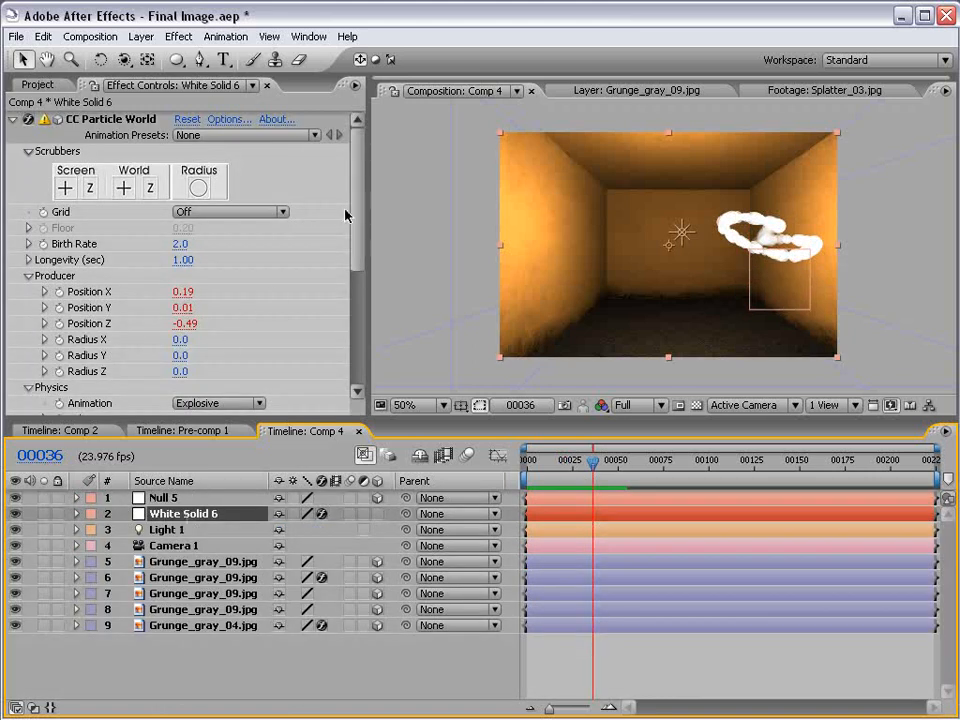
scroll(345, 250, down, 5)
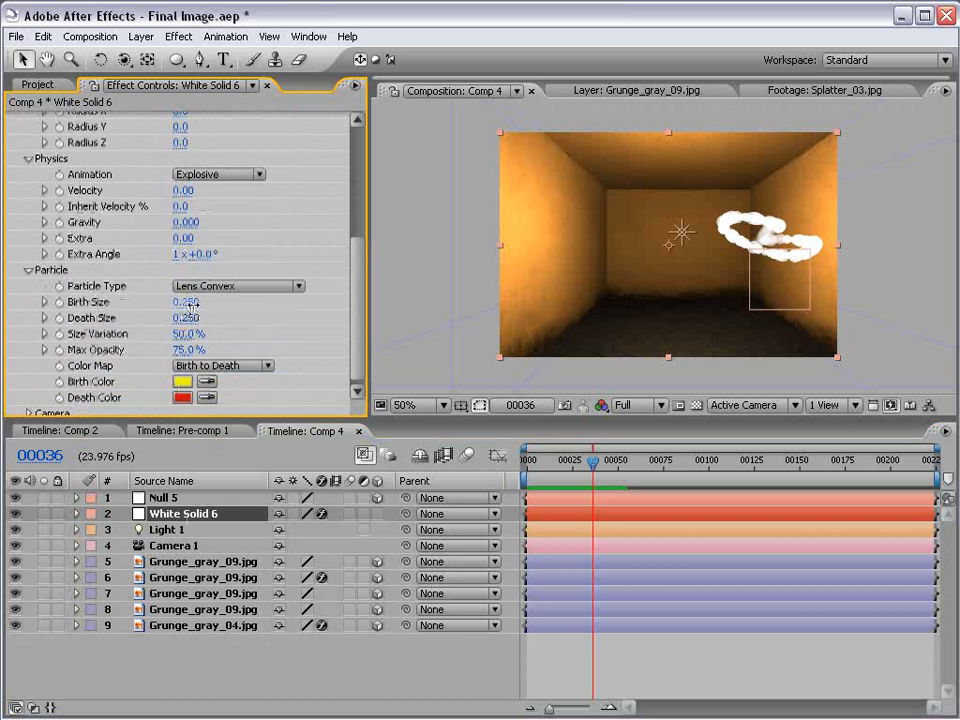
mouse_move(190, 305)
mouse_down()
mouse_move(152, 306)
mouse_move(170, 317)
mouse_move(150, 318)
mouse_move(198, 304)
mouse_move(190, 300)
mouse_up()
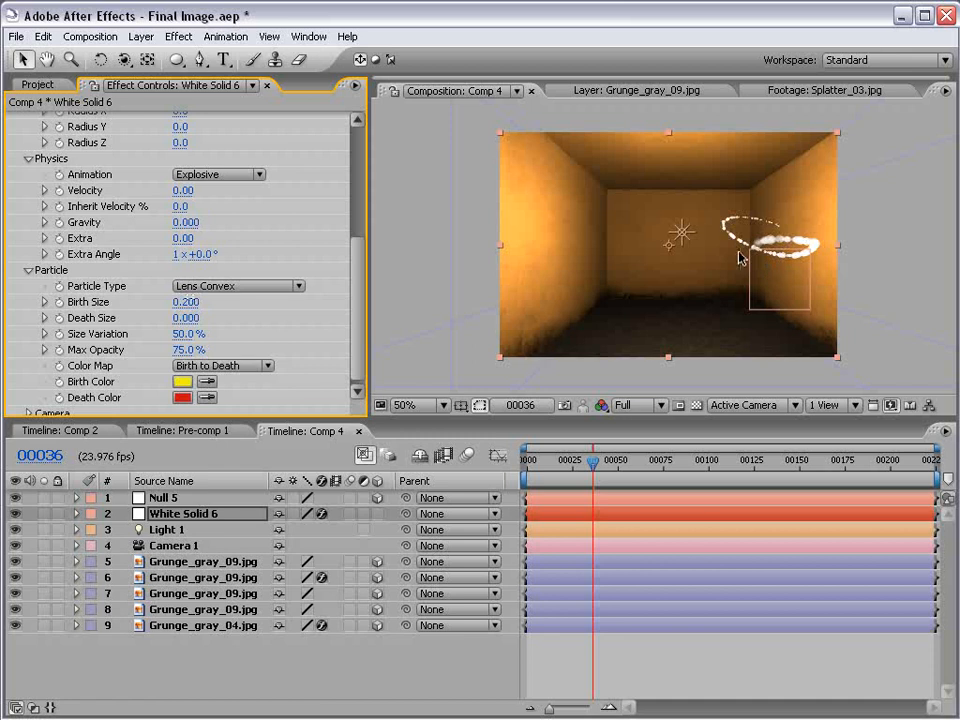
- Set White Solid 6's particle Birth Rate to 75 and reduce its Birth Size to 0.090
drag(360, 297, 352, 180)
drag(181, 250, 386, 210)
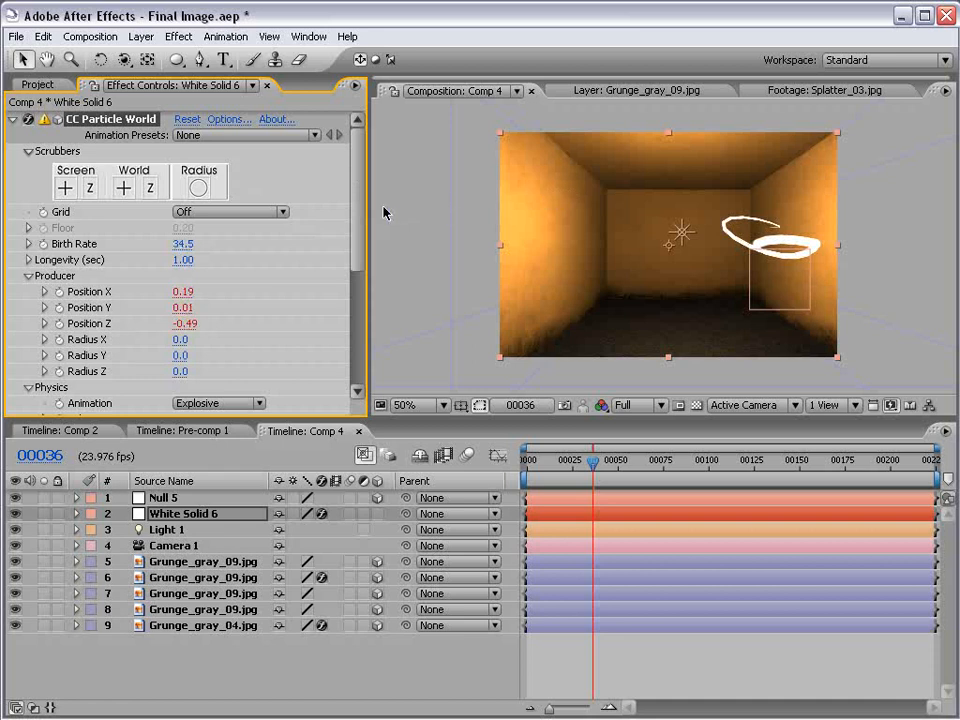
click(183, 243)
text(75)
key(Return)
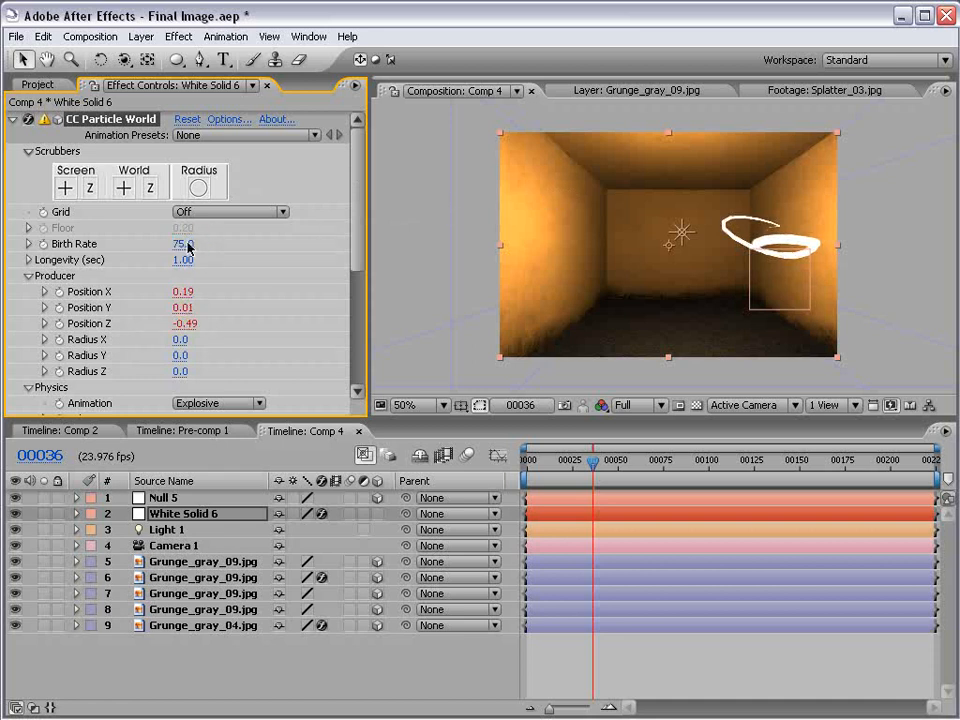
drag(355, 243, 339, 375)
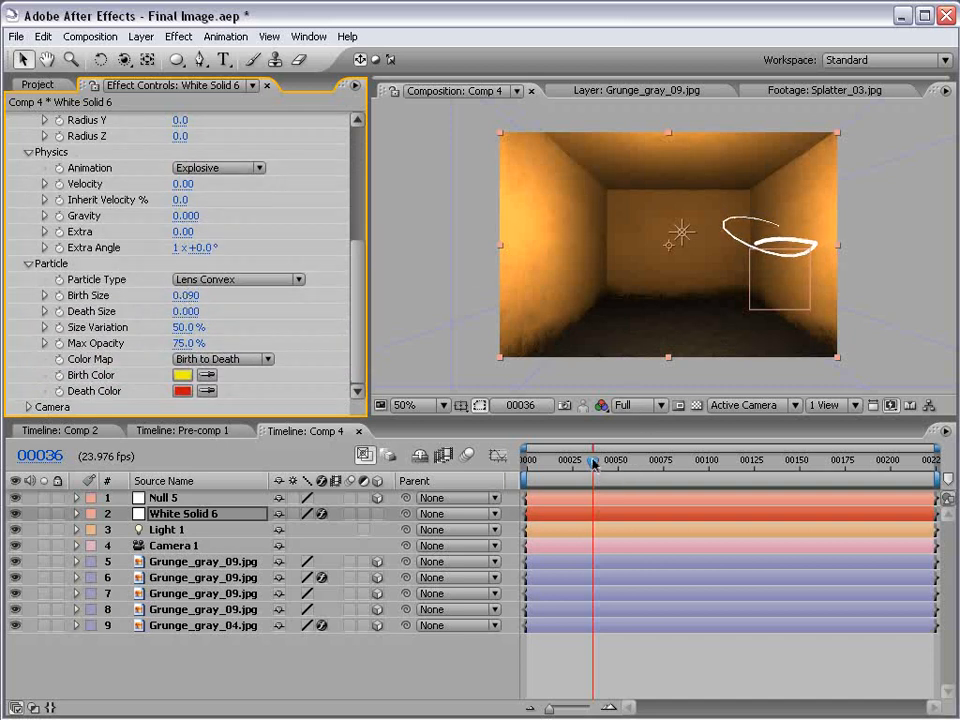
- Start the work area at frame 36 and RAM-preview the thin particle streak
key(n)
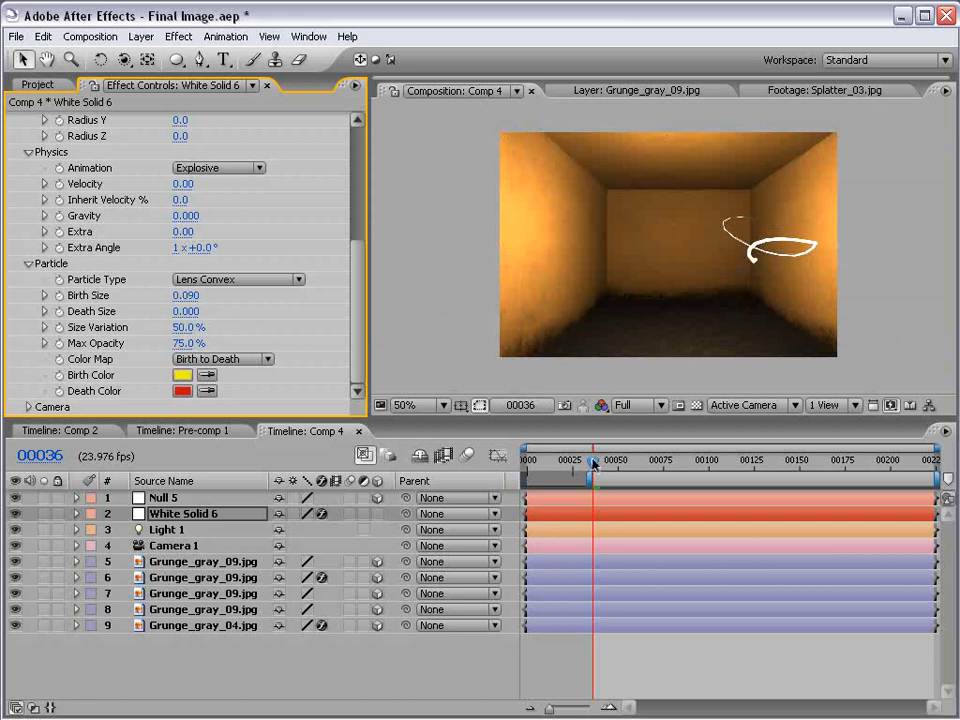
key(KP_0)
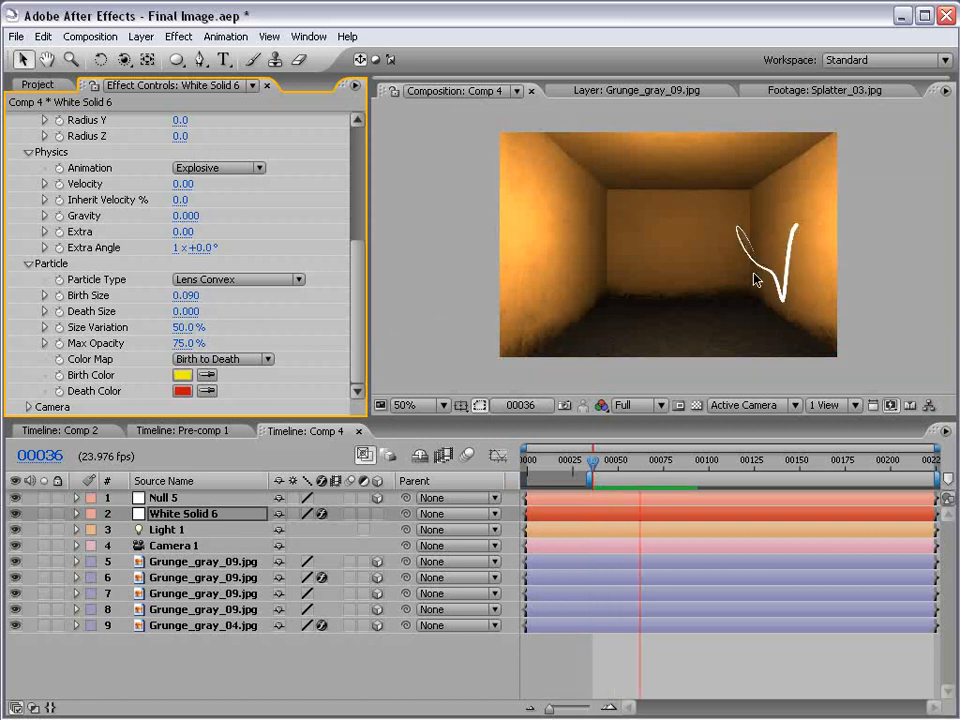
key(space)
key(KP_0)
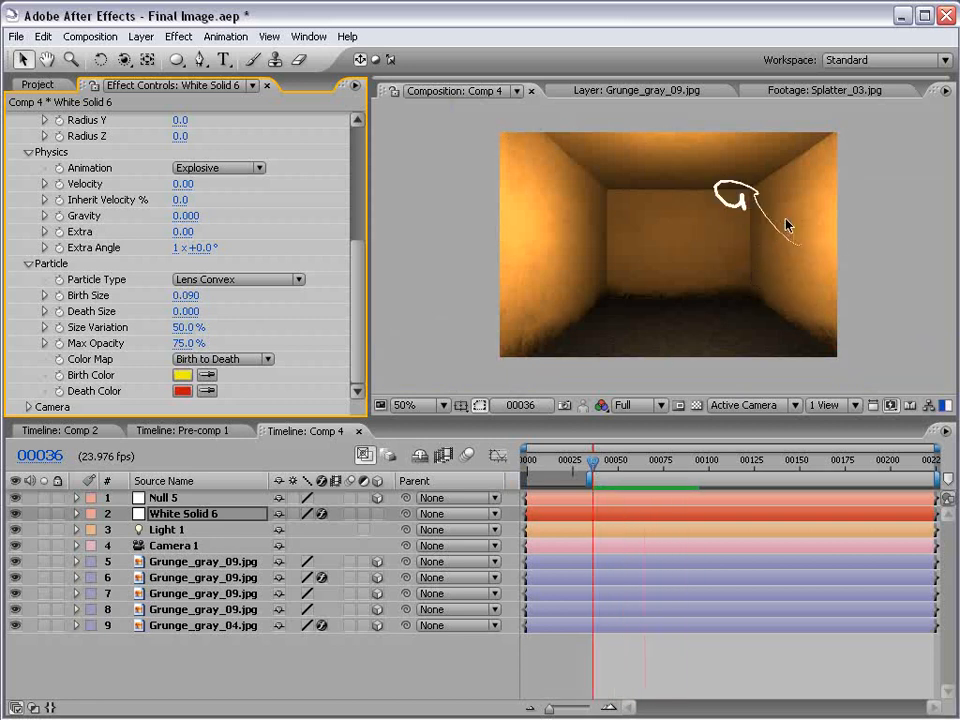
key(space)
- At frame 68, set the CC Particle World opacity map on White Solid 6 to the Fade Out Round preset
click(650, 466)
drag(825, 264, 665, 250)
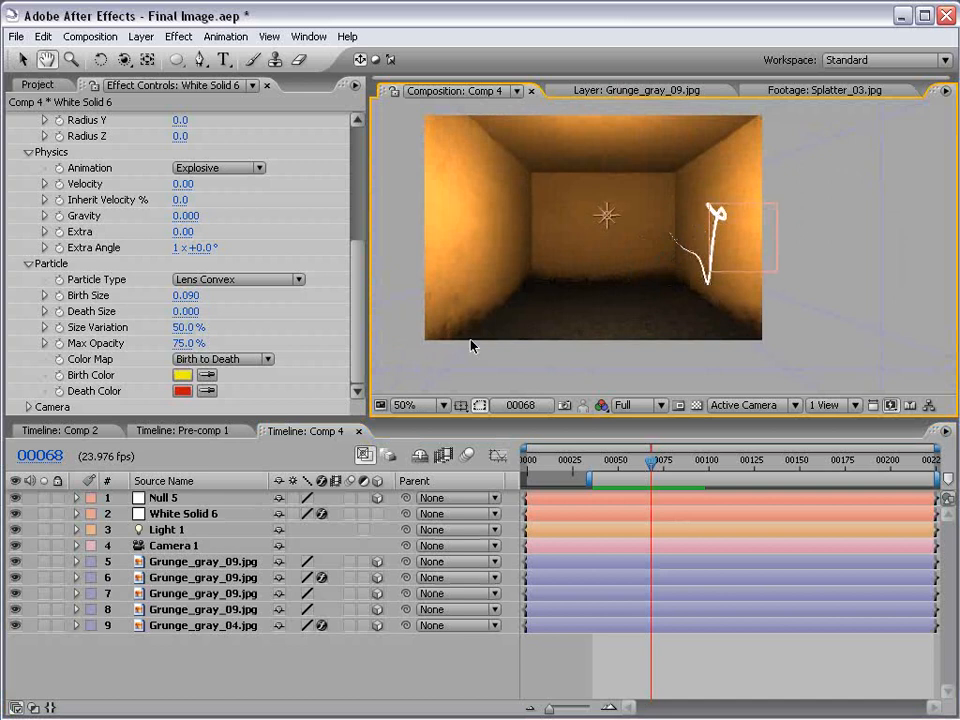
click(267, 228)
scroll(266, 200, up, 5)
click(231, 121)
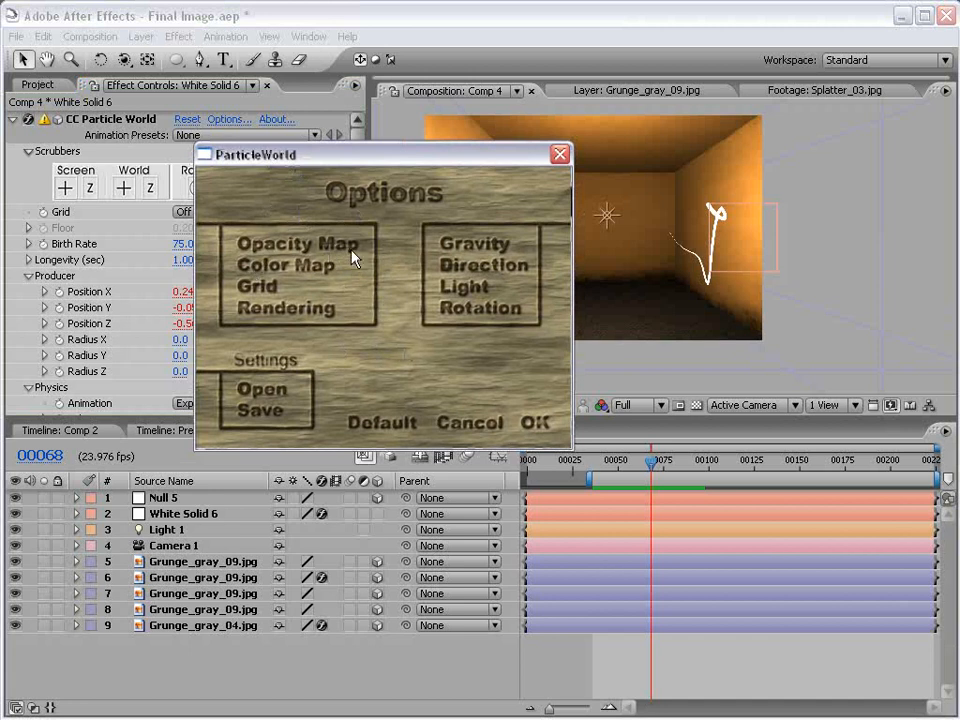
click(264, 244)
drag(292, 188, 392, 217)
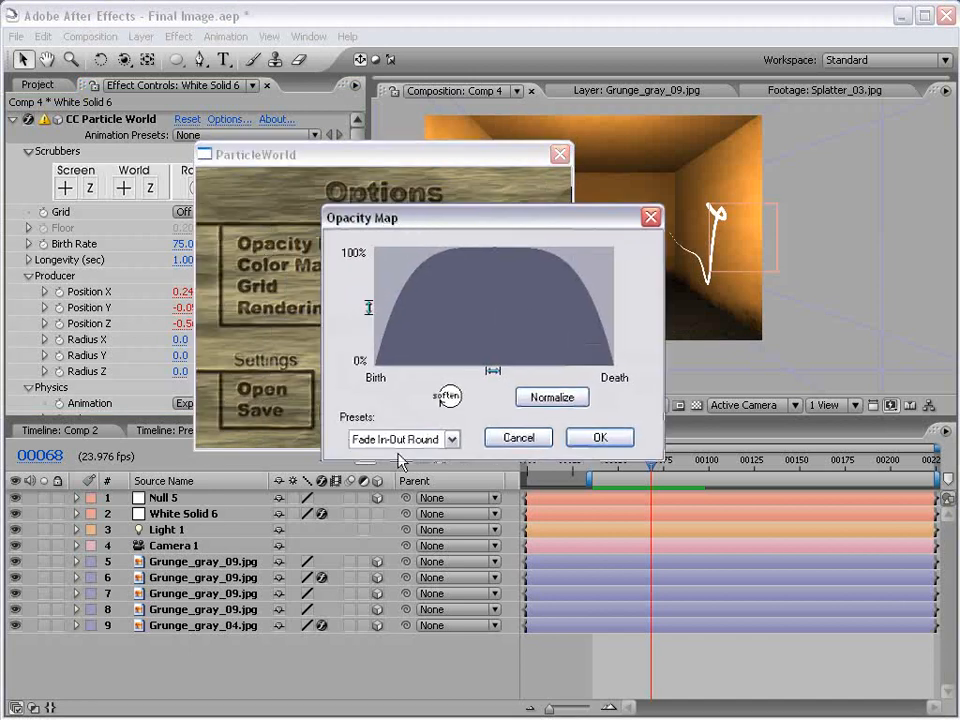
click(452, 439)
click(385, 551)
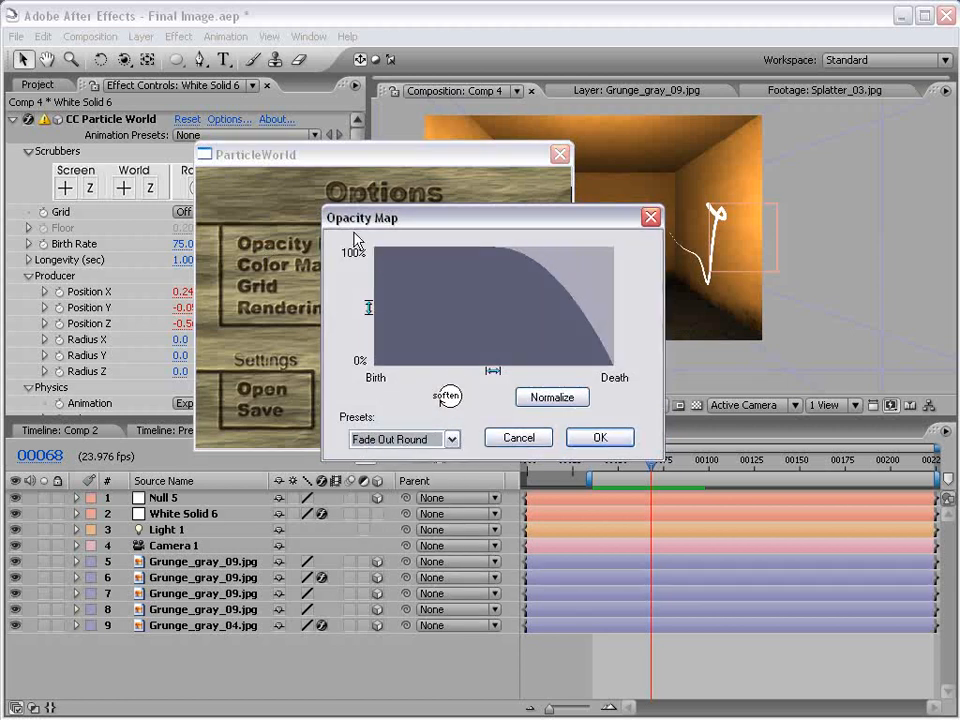
click(599, 438)
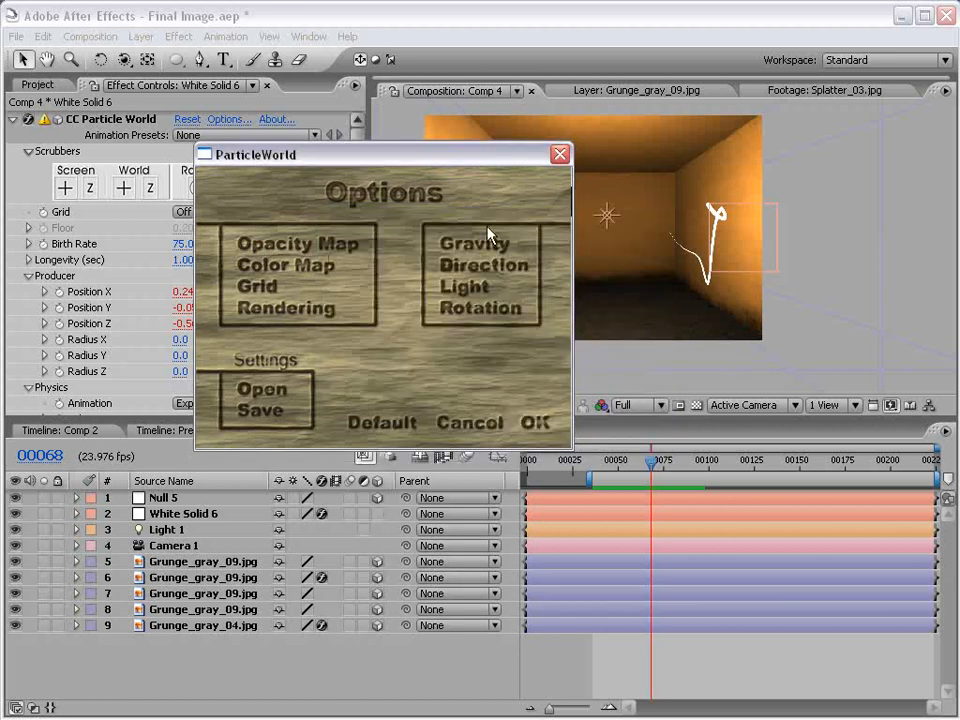
drag(435, 156, 425, 188)
click(526, 453)
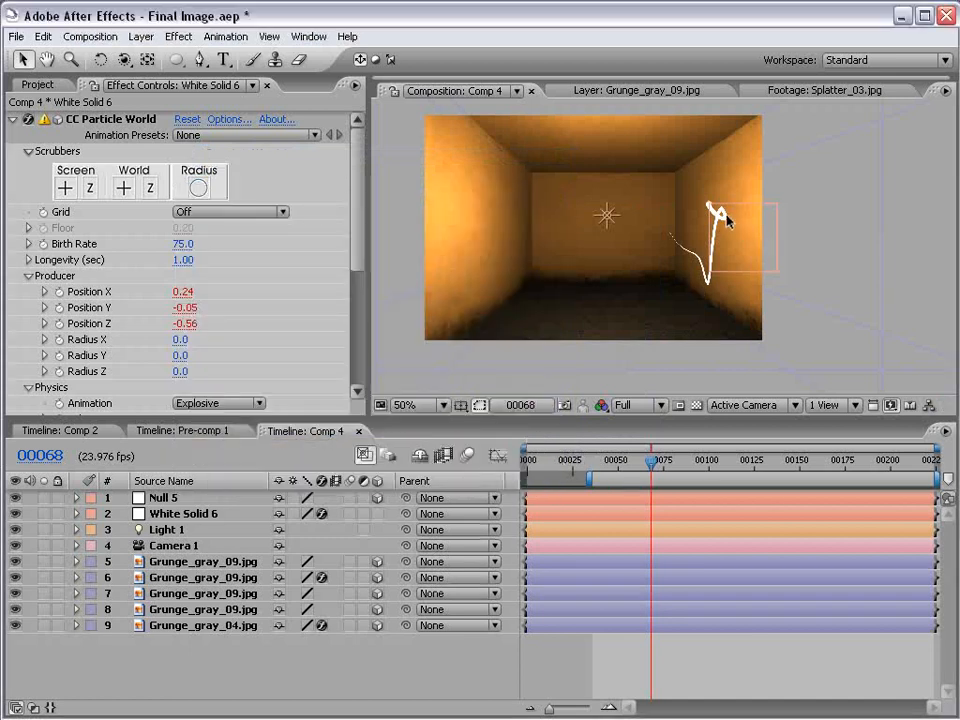
- Examine the particle streak up close at 100% and play it through to frame 104
scroll(724, 218, up, 2)
drag(803, 214, 724, 253)
click(724, 253)
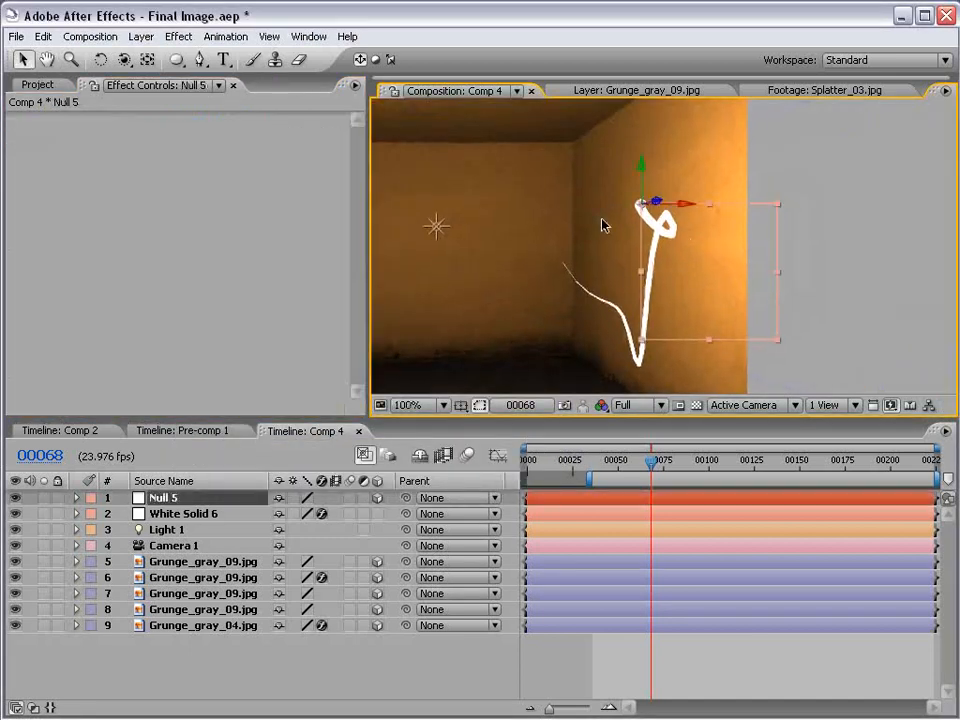
click(319, 678)
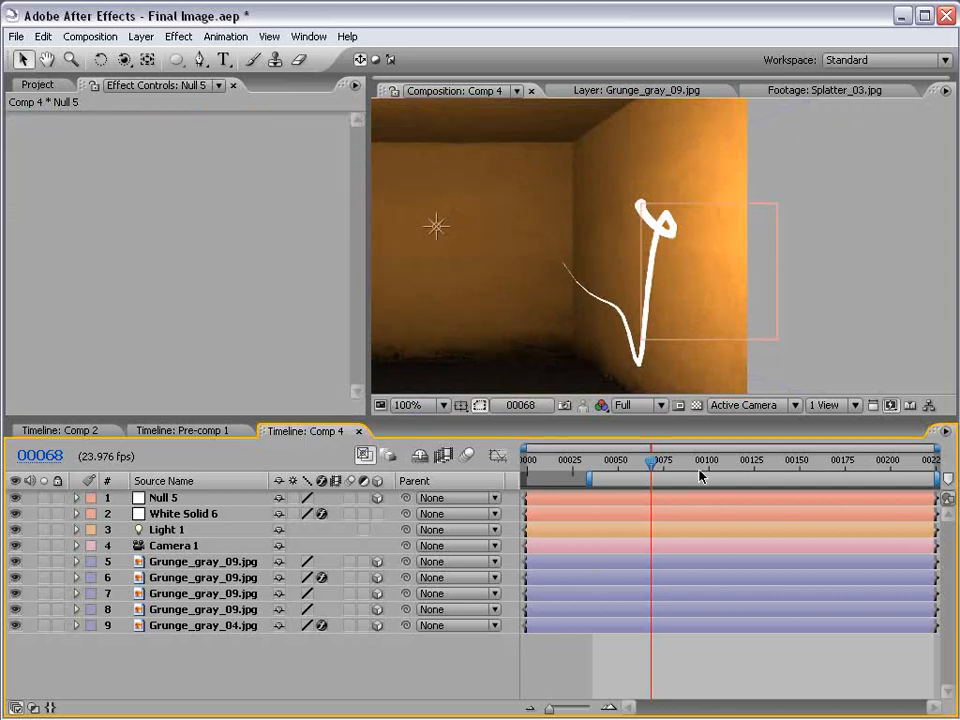
key(space)
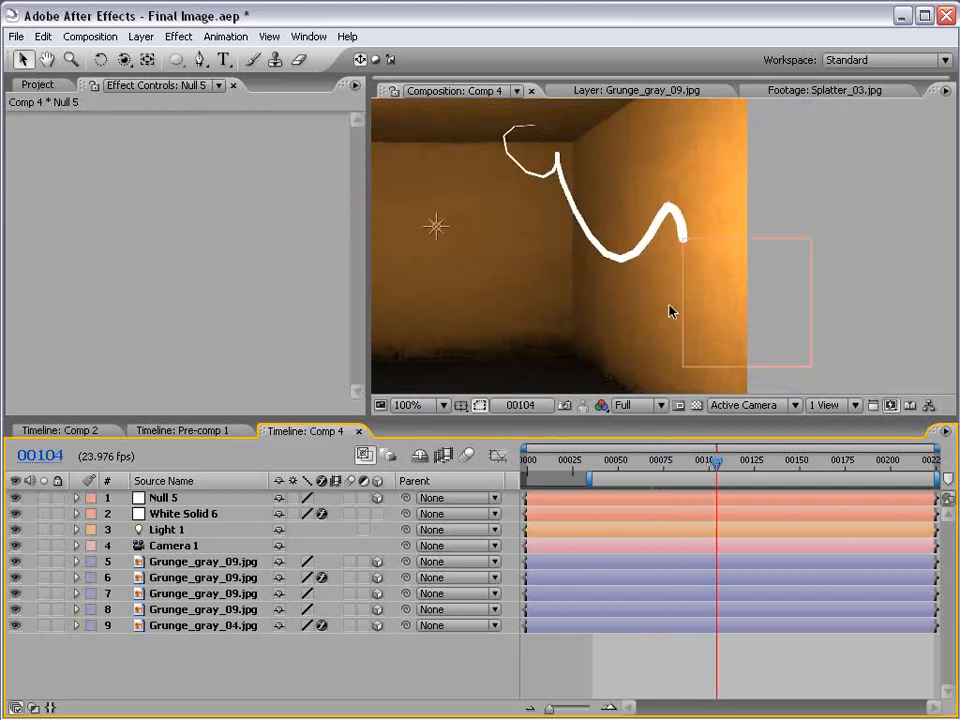
scroll(605, 230, down, 2)
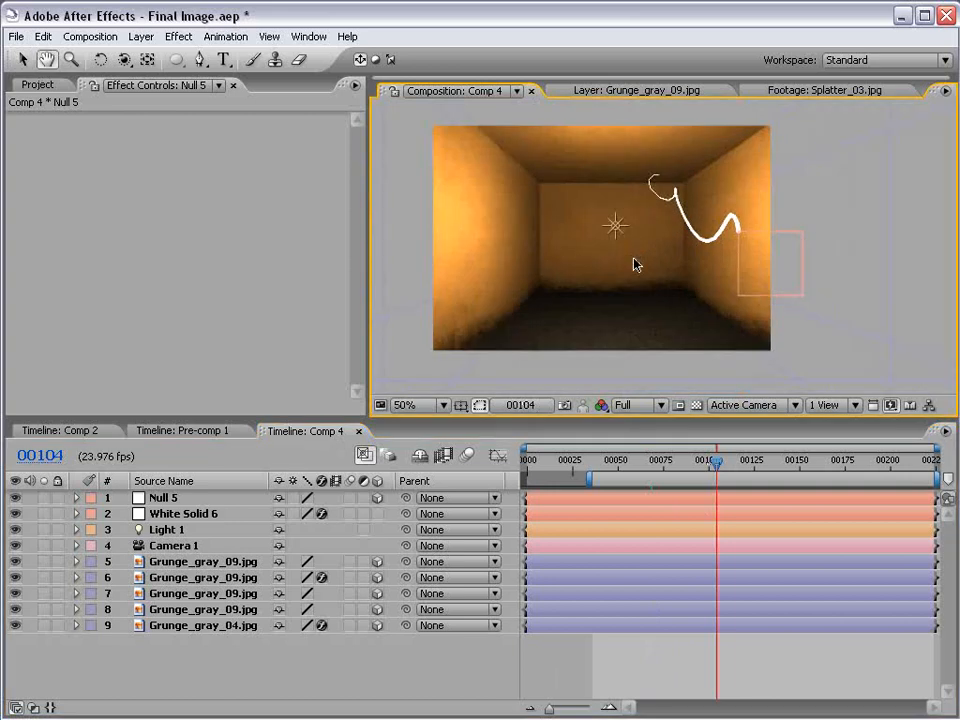
- Rename the White Solid 6 layer to Particles and the Null 5 layer to POINT
click(24, 60)
click(42, 86)
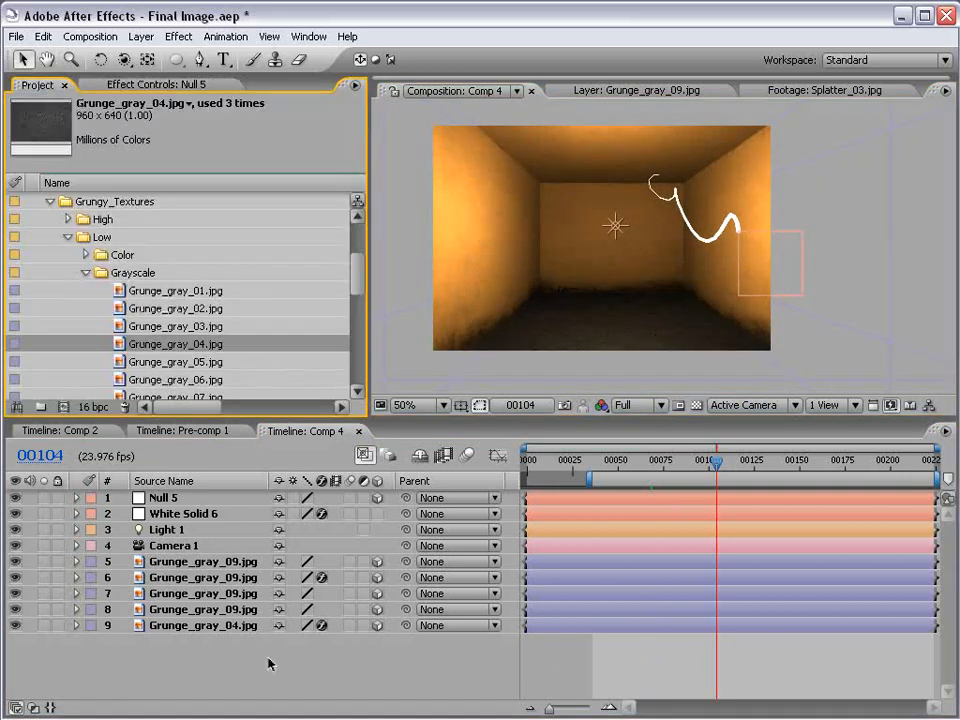
click(177, 514)
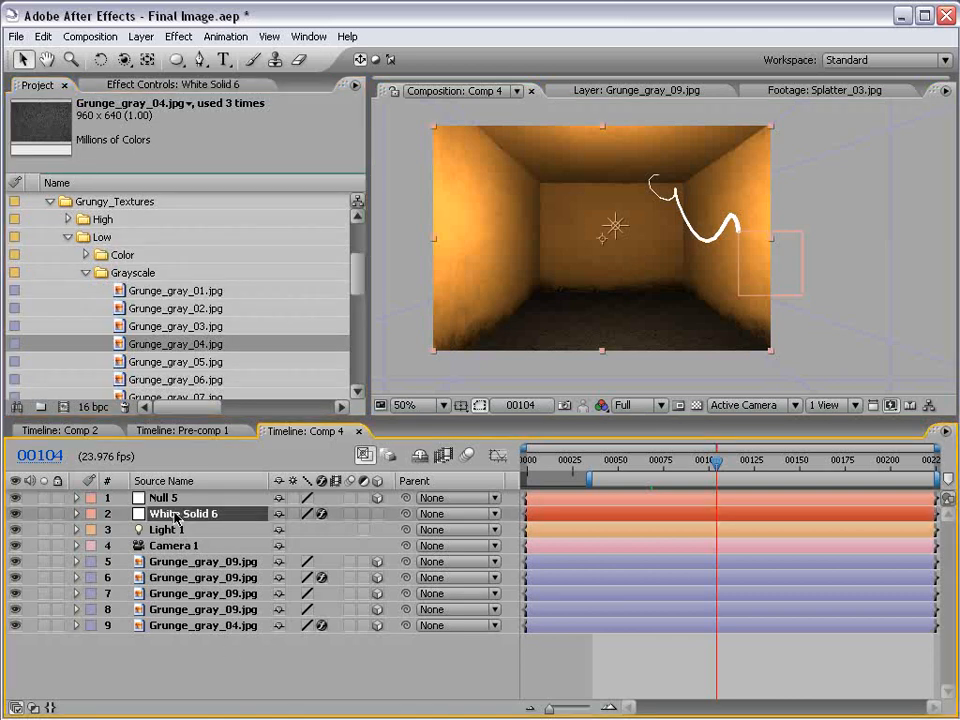
key(Return)
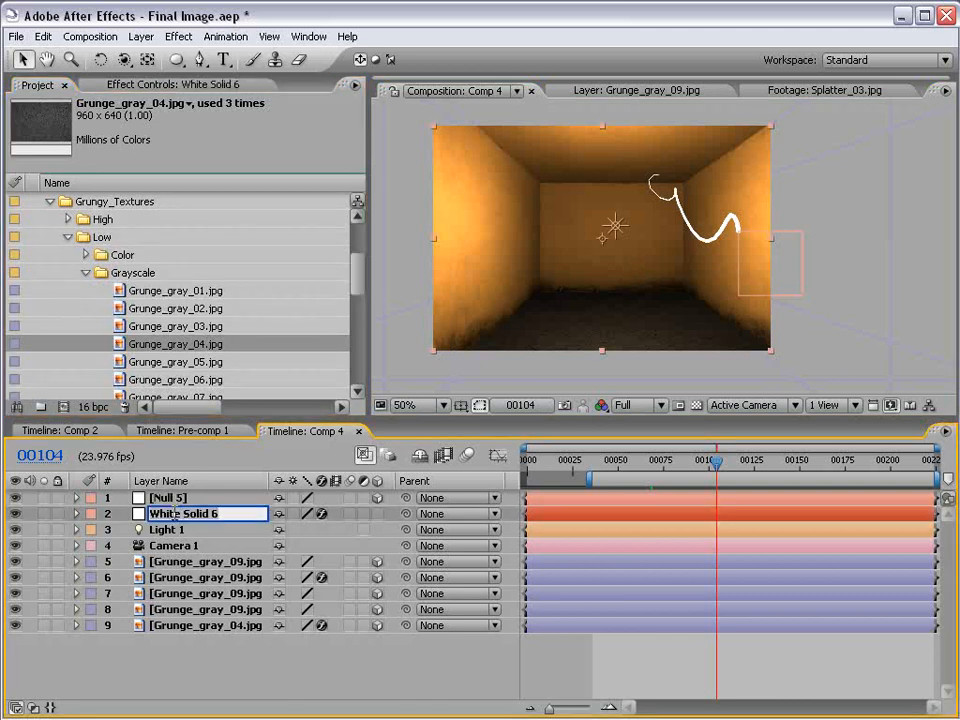
text(Particles)
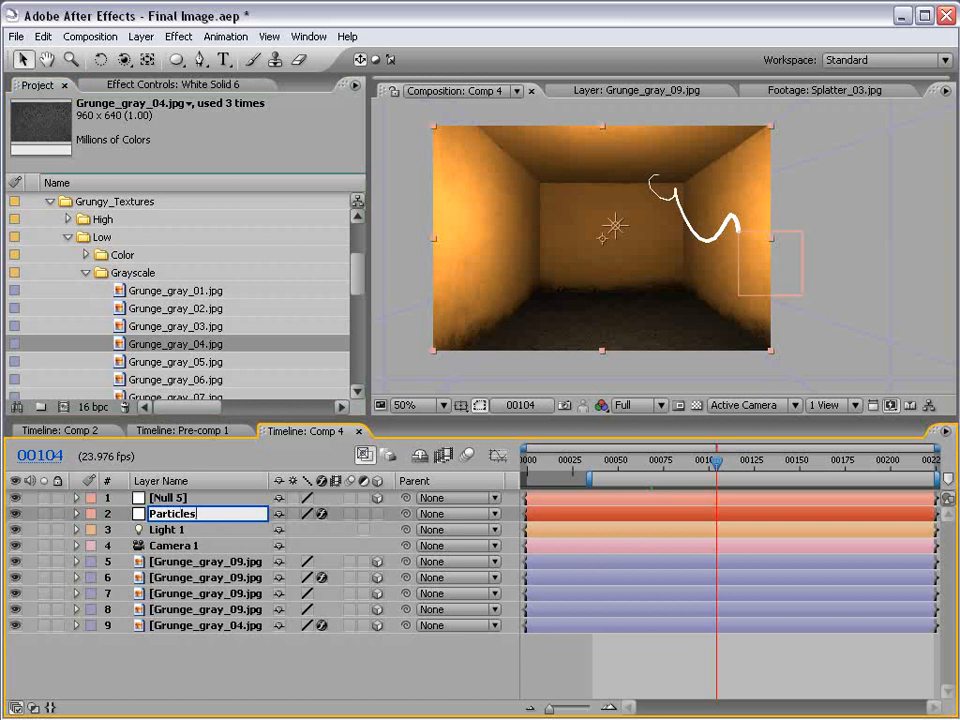
key(Return)
click(166, 497)
key(Return)
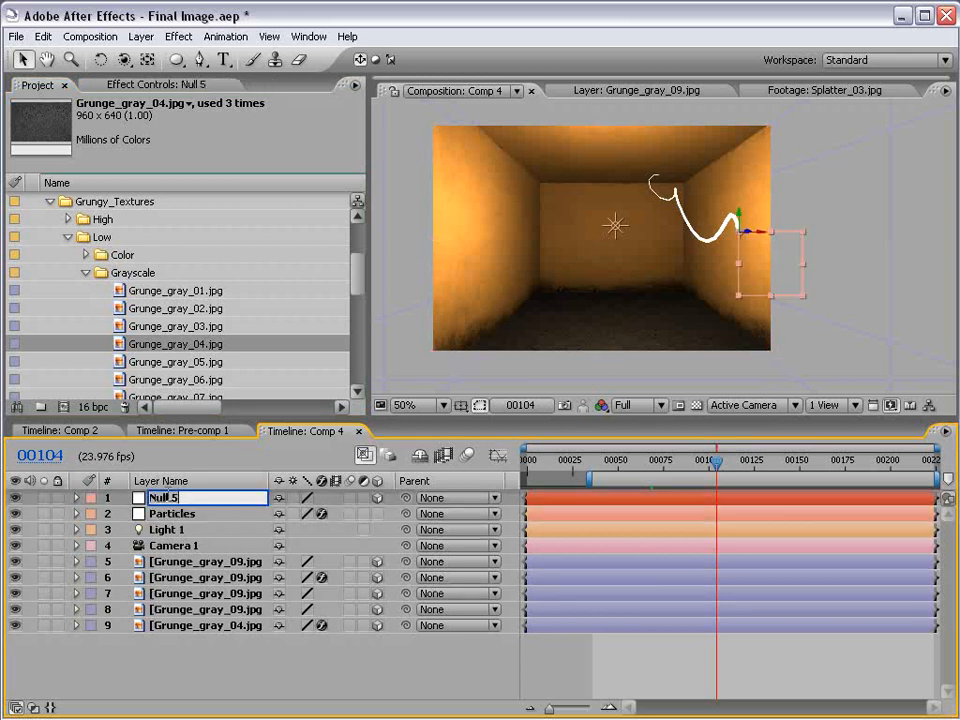
text(POINT)
key(Return)
- Apply the Stylize Glow effect to the Particles layer
click(285, 515)
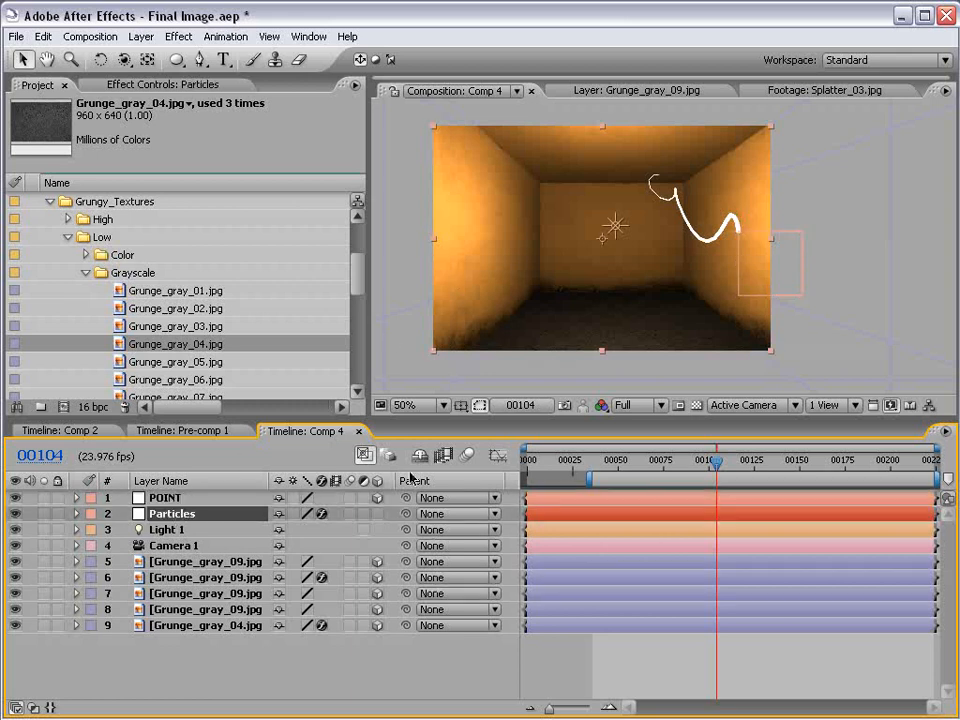
click(178, 36)
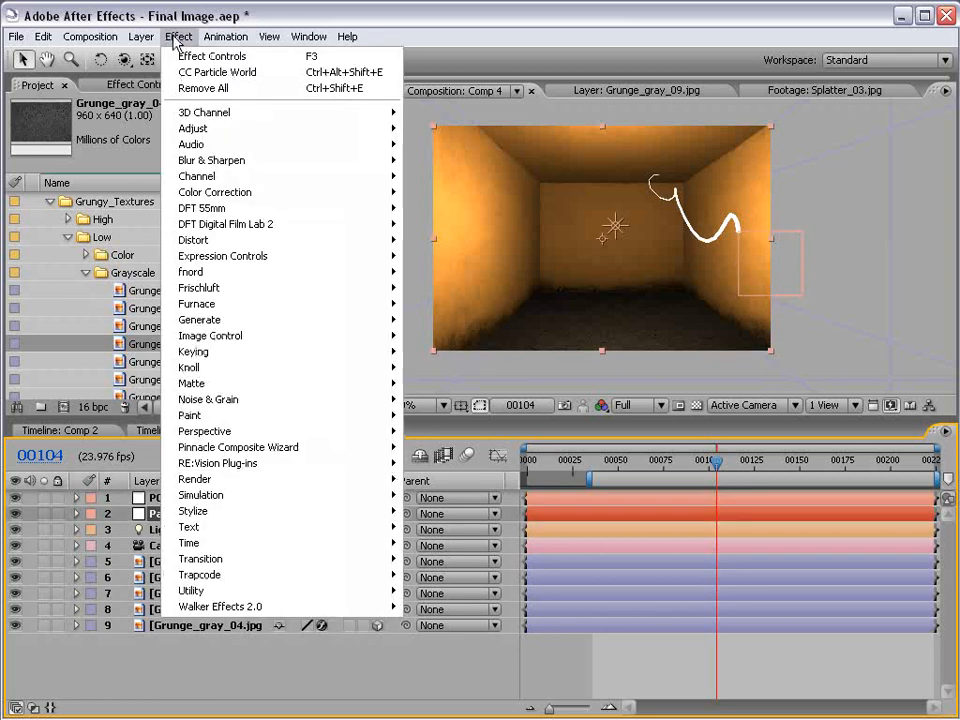
mouse_move(220, 511)
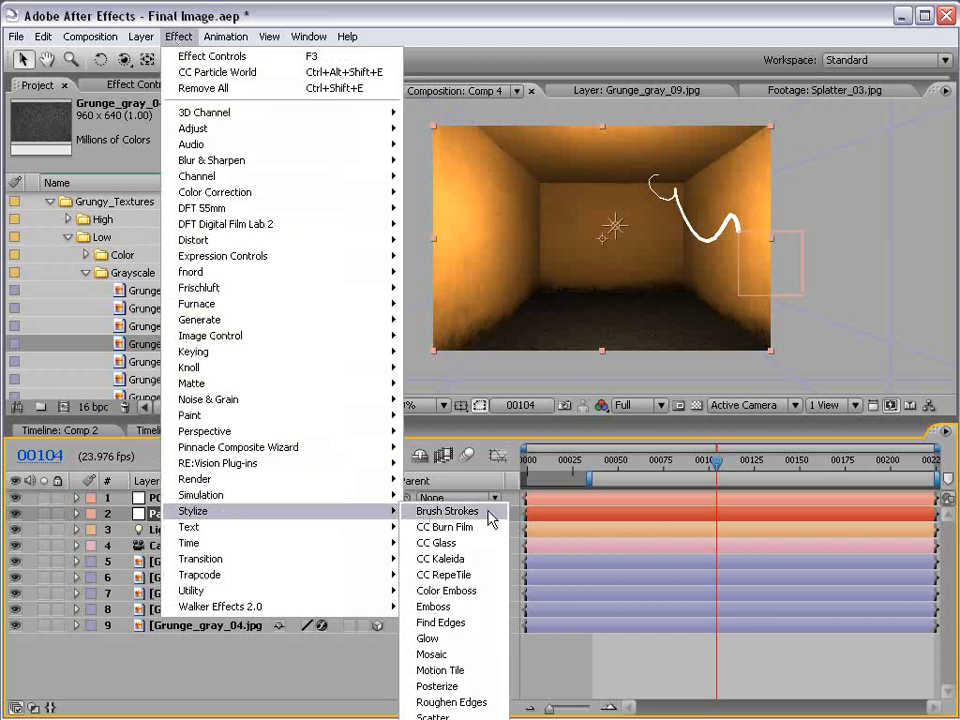
click(430, 636)
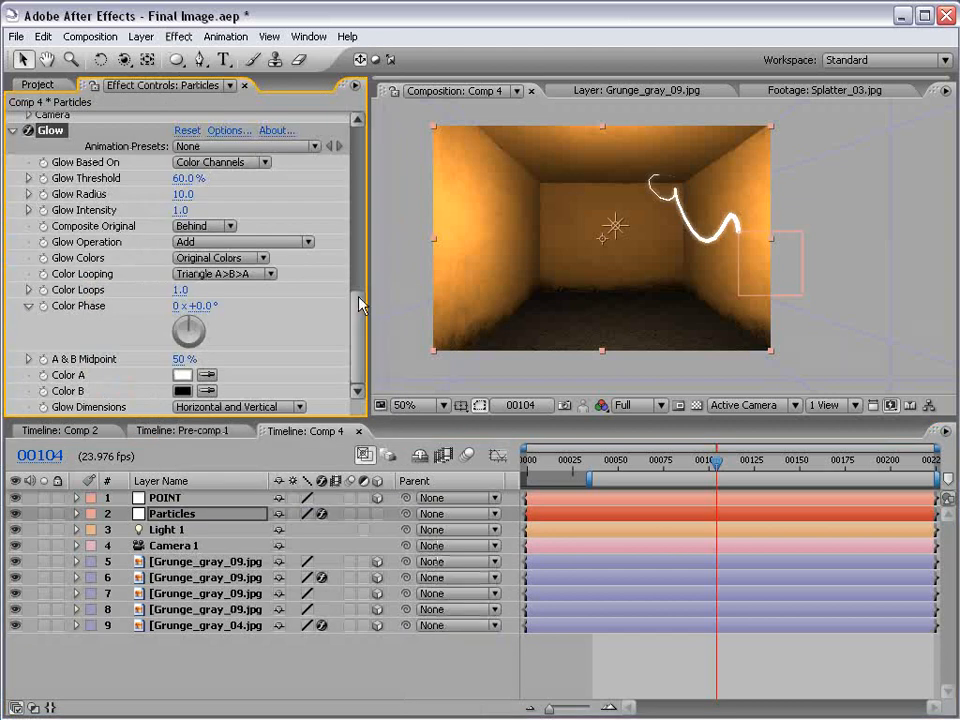
- Set the Glow's Color B to a saturated orange and its Glow Colors to A & B Colors
click(182, 391)
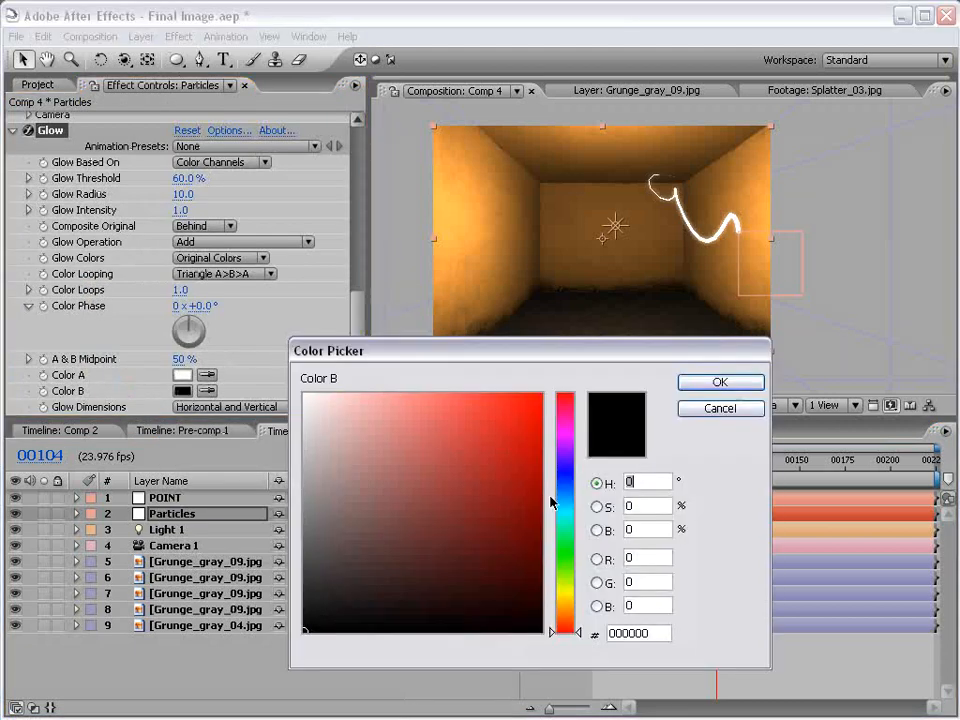
drag(566, 613, 566, 613)
mouse_move(495, 429)
mouse_down()
mouse_move(497, 392)
mouse_move(479, 419)
mouse_move(541, 397)
mouse_up()
click(714, 384)
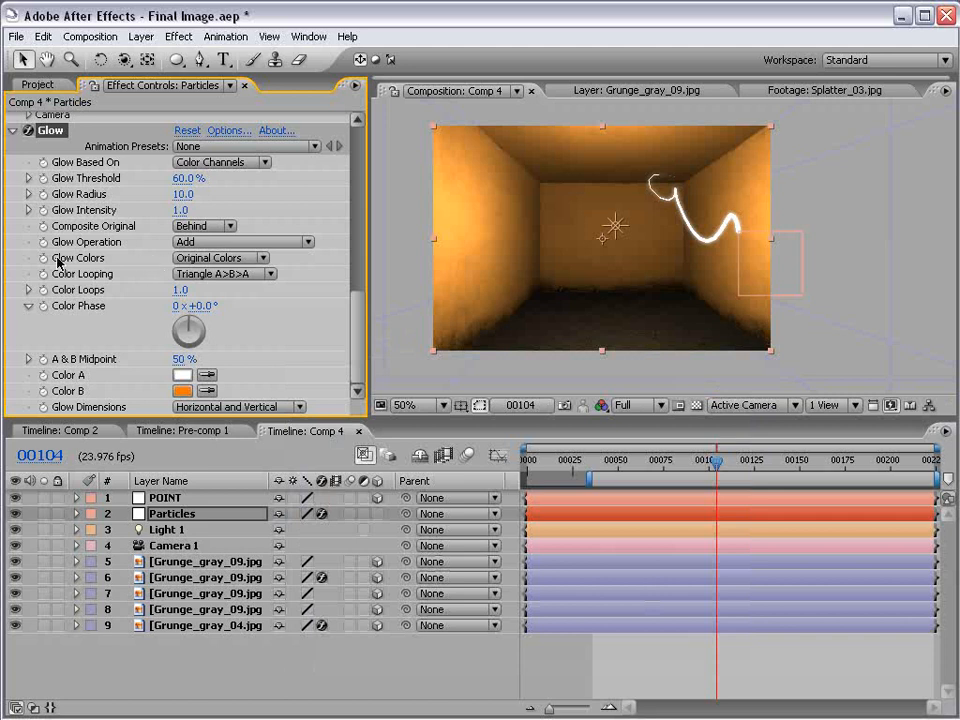
click(218, 258)
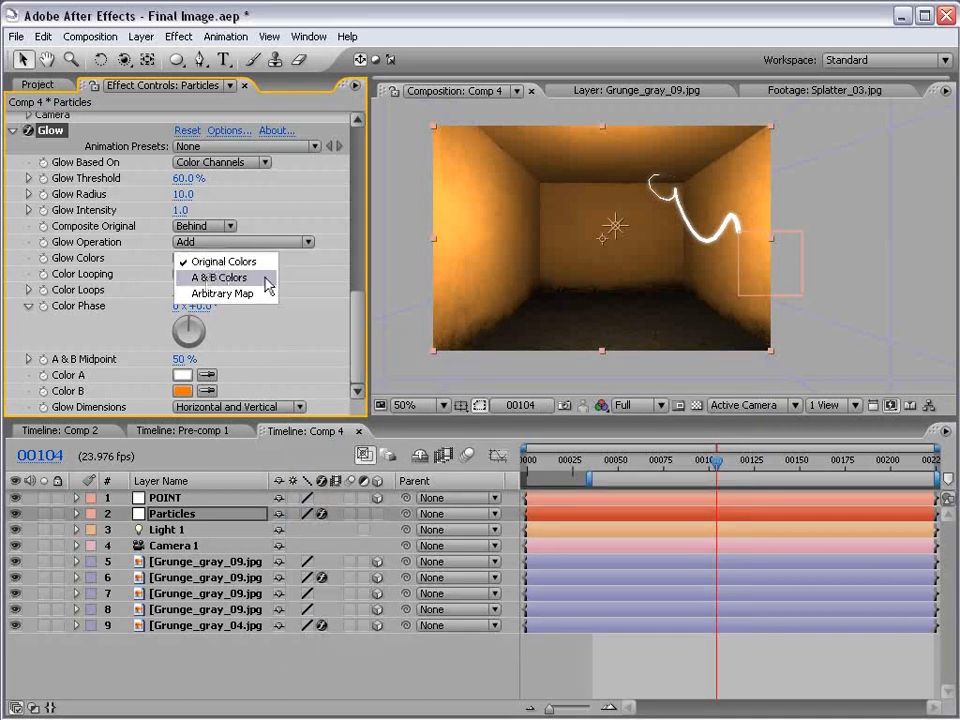
click(222, 278)
- Raise the Glow Intensity to about 2.3 and adjust the Glow Radius on the Particles layer
scroll(656, 260, up, 1)
key(h)
drag(794, 254, 744, 265)
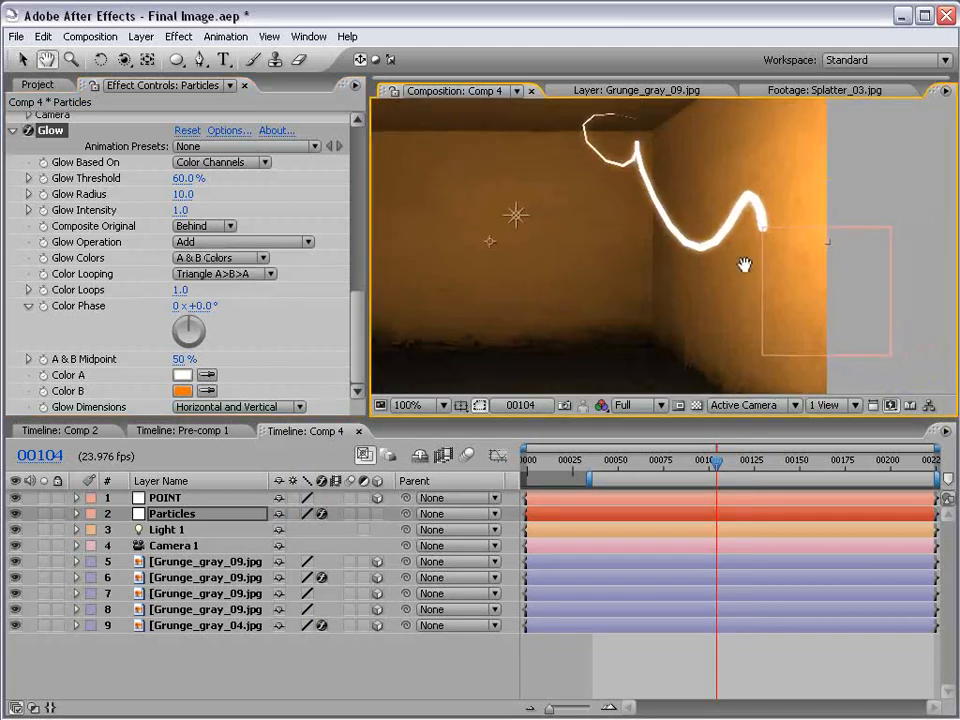
mouse_move(172, 219)
mouse_down()
mouse_move(333, 213)
mouse_move(296, 213)
mouse_up()
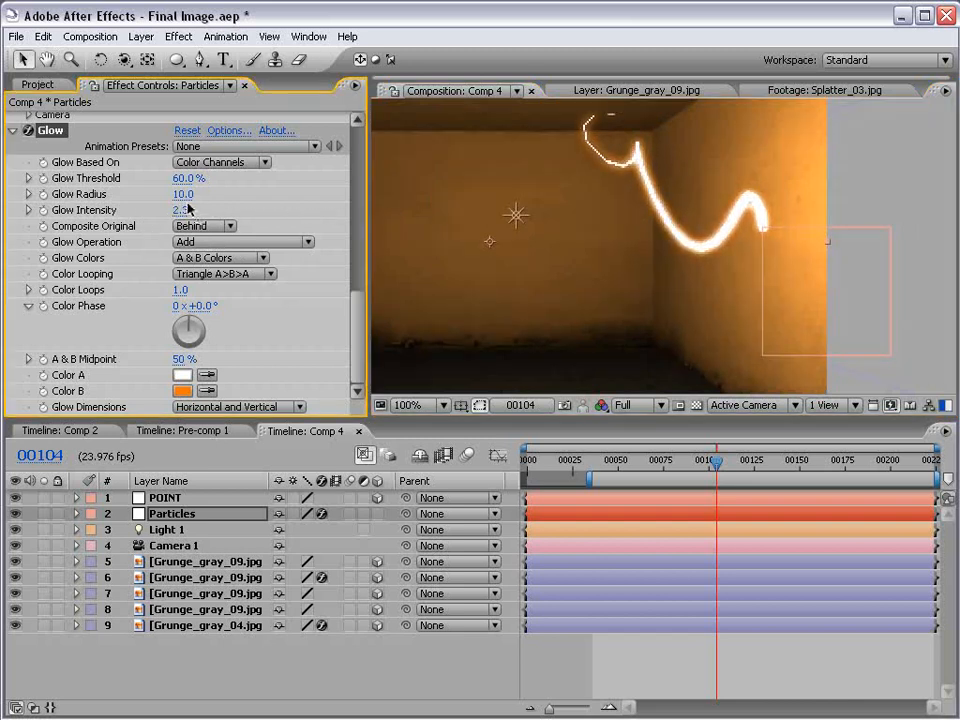
mouse_move(182, 195)
mouse_down()
mouse_move(190, 192)
mouse_move(176, 193)
mouse_up()
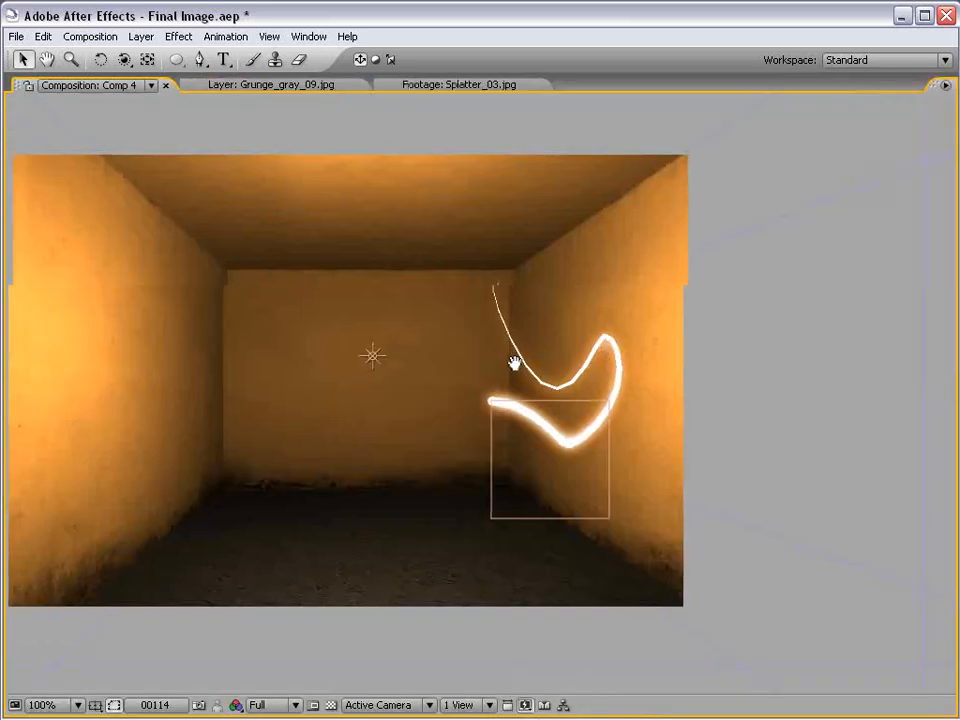
- Preview the glowing streak animation in the enlarged composition view
drag(513, 362, 636, 349)
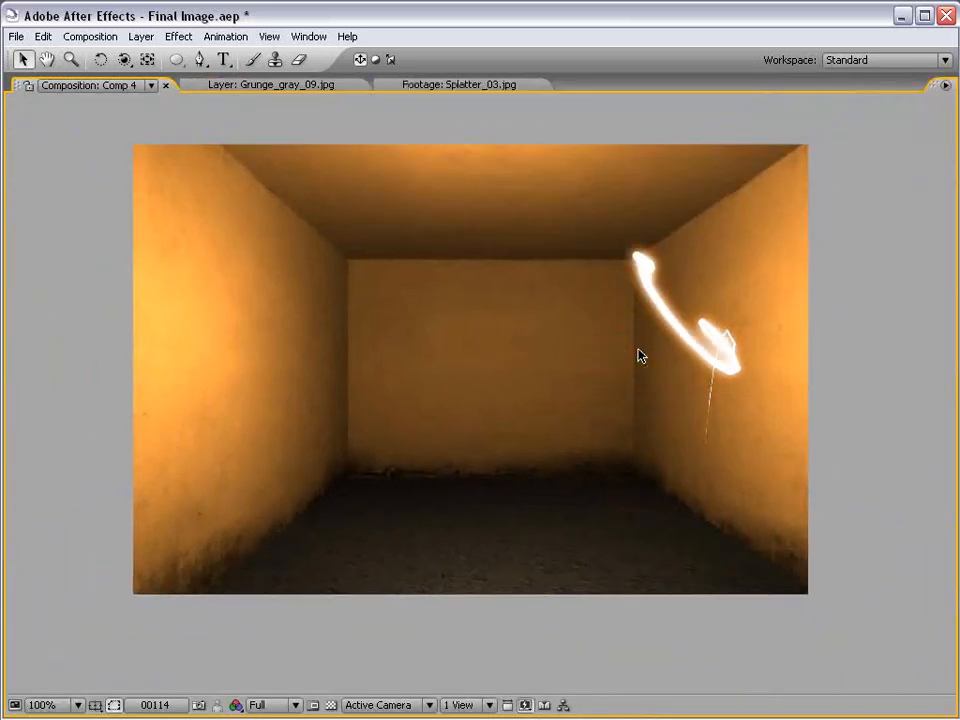
key(space)
key(space)
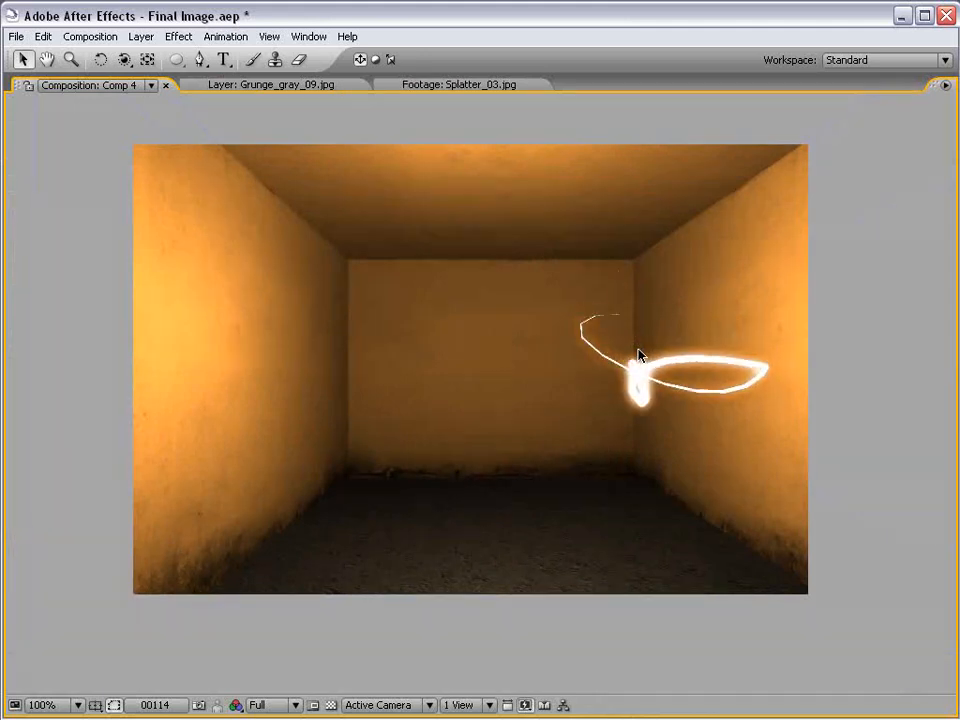
key(space)
key(grave)
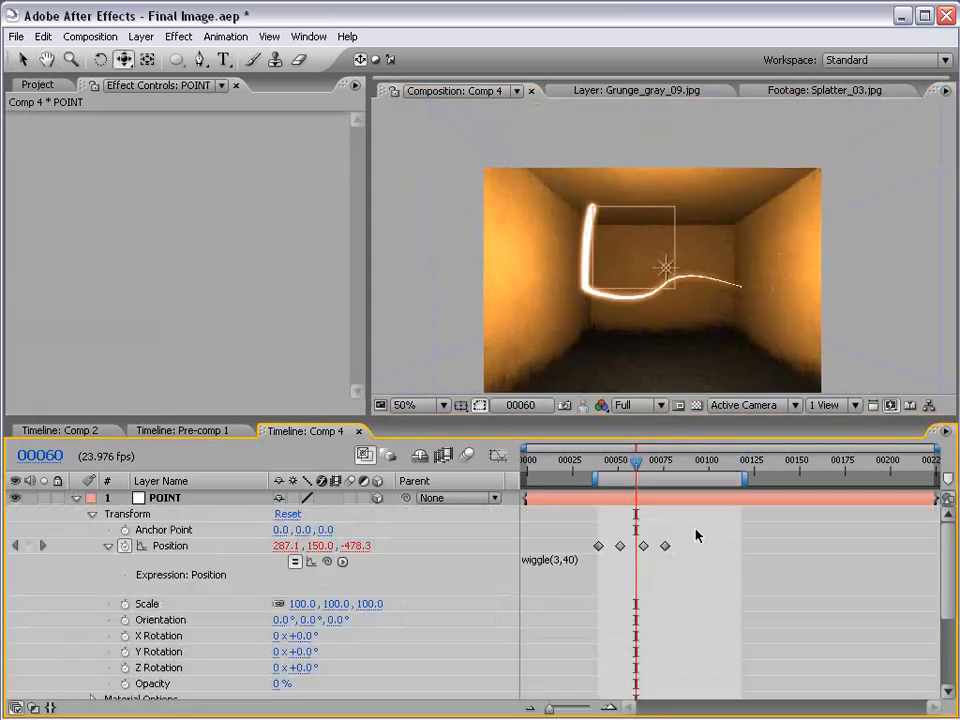
- Delete all of POINT's Position keyframes and change its Position expression to wiggle(3,120)
drag(711, 532, 583, 543)
key(Delete)
click(603, 561)
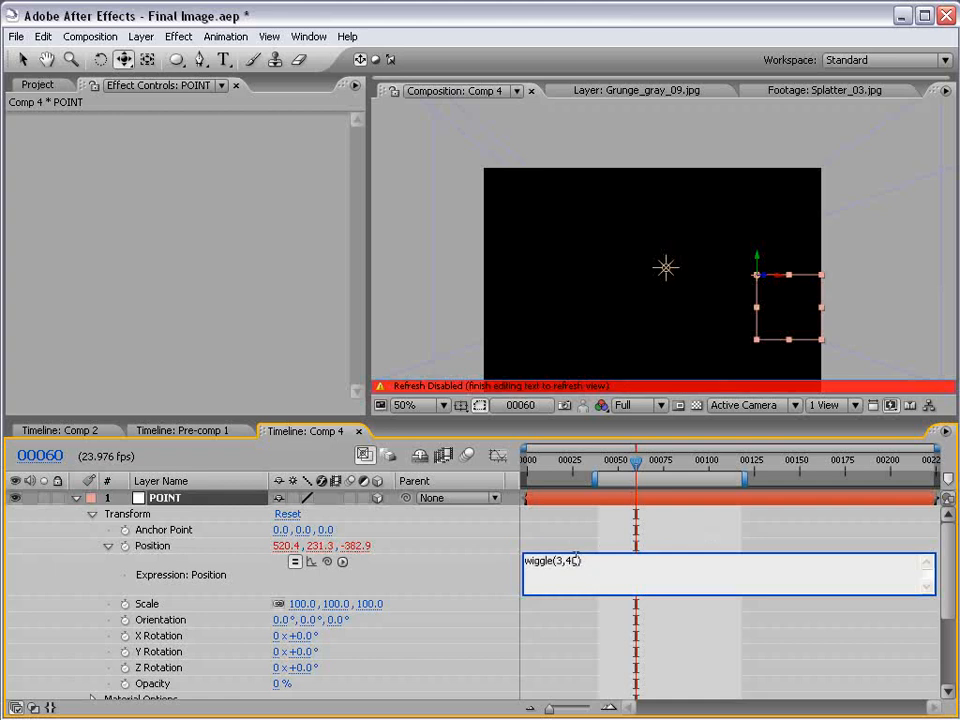
text(120)
click(533, 549)
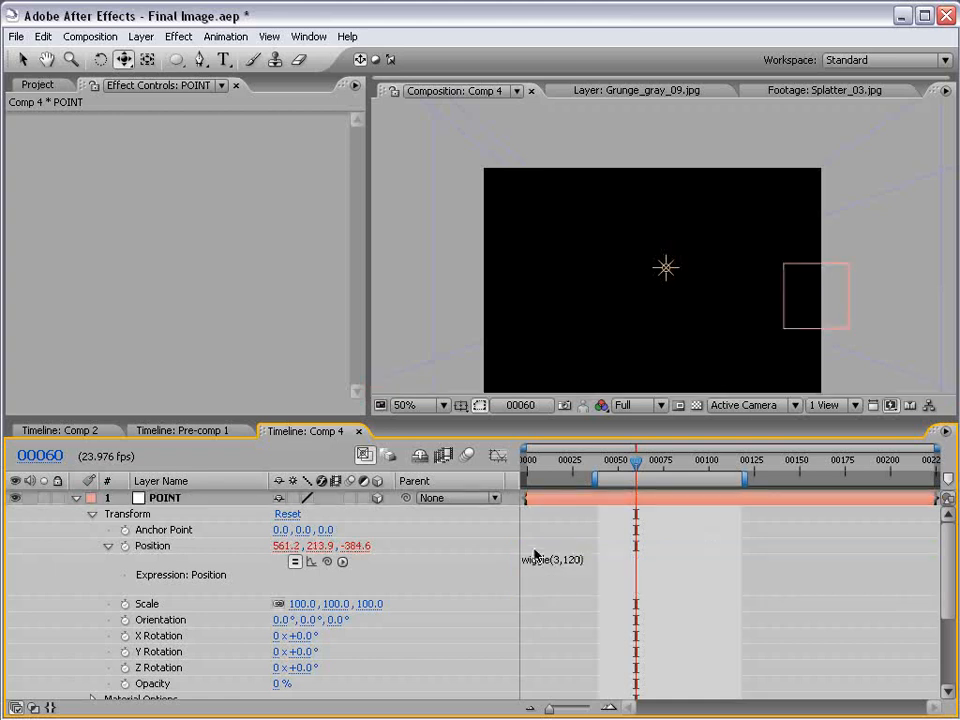
- At frame 111, move the POINT null from beside the side wall to the middle of the room
drag(634, 463, 729, 463)
key(v)
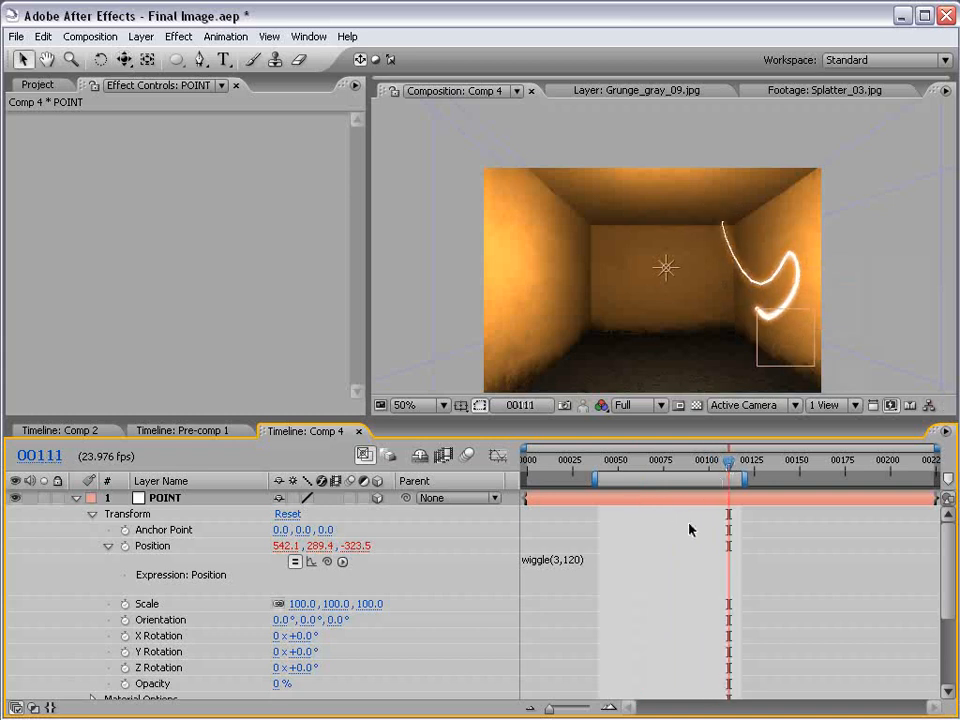
click(727, 500)
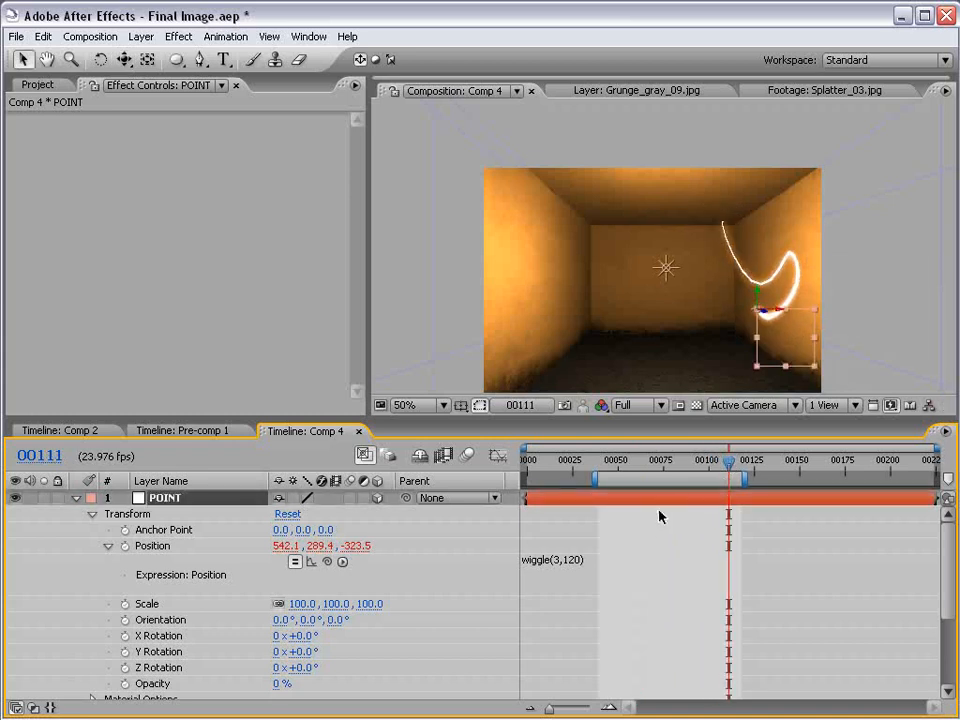
drag(778, 313, 652, 252)
click(643, 523)
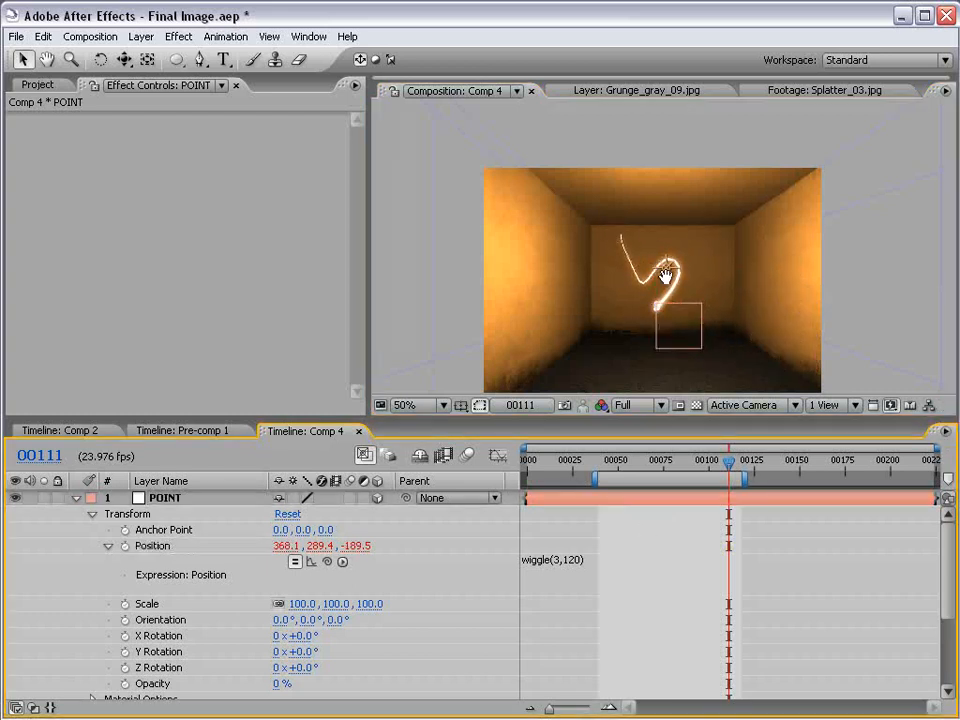
- Examine the centred streak inside the 3D room from a different camera angle
scroll(665, 255, up, 2)
scroll(675, 340, down, 2)
drag(124, 59, 175, 63)
drag(699, 285, 636, 306)
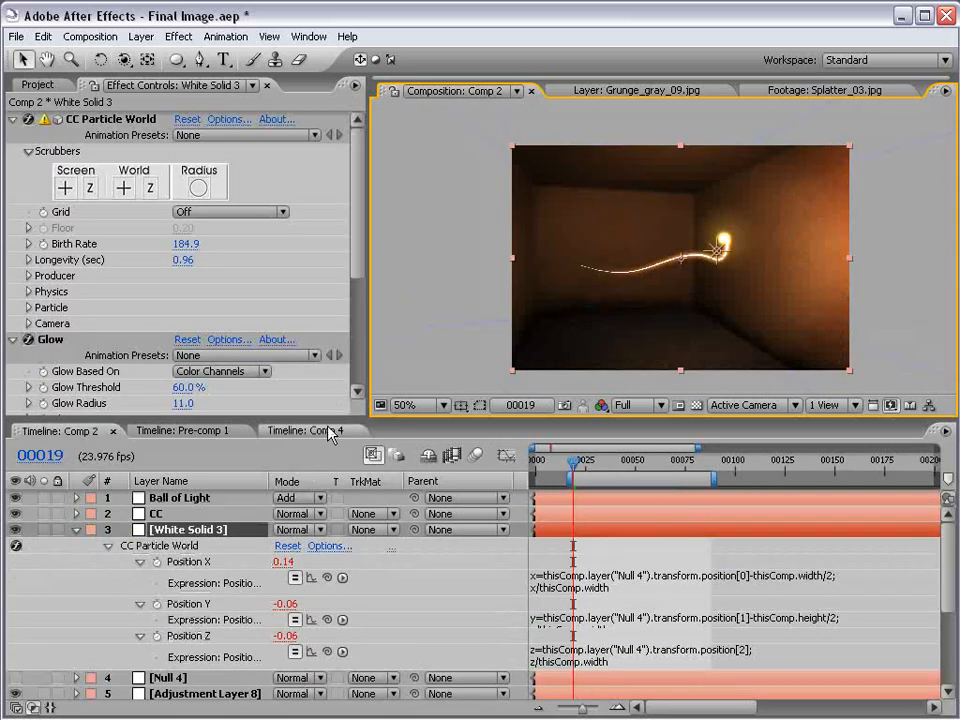
- Examine the glowing streak in Comp 2 and the FINAL IMAGE PRESENTS title shot in Pre-comp 1 at full size
scroll(658, 321, up, 1)
drag(844, 297, 781, 282)
scroll(787, 282, down, 1)
click(187, 431)
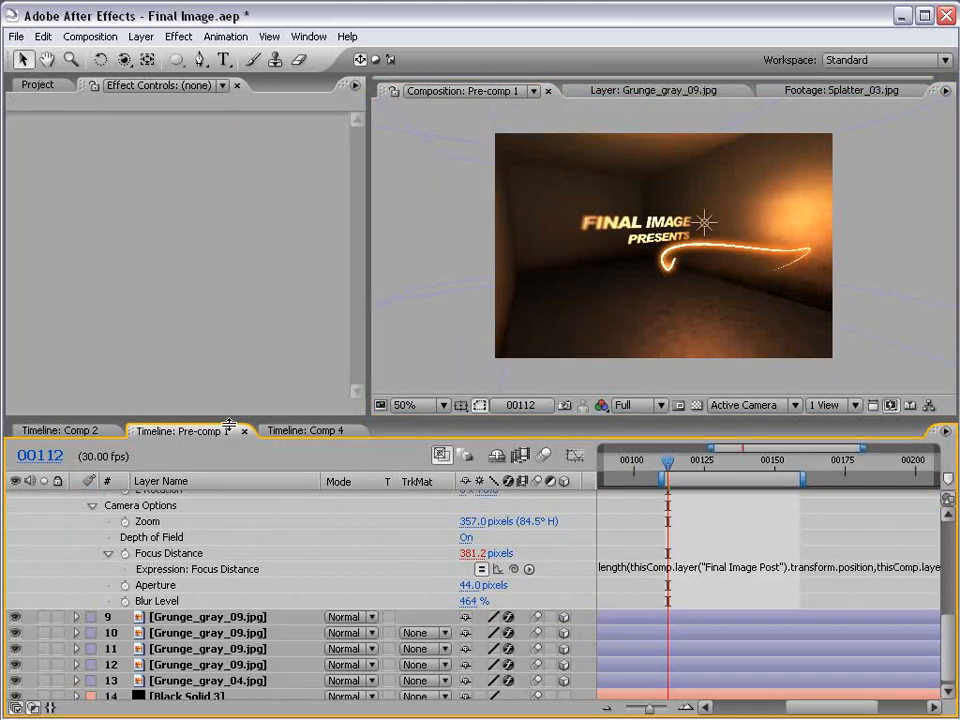
key(grave)
scroll(632, 361, up, 1)
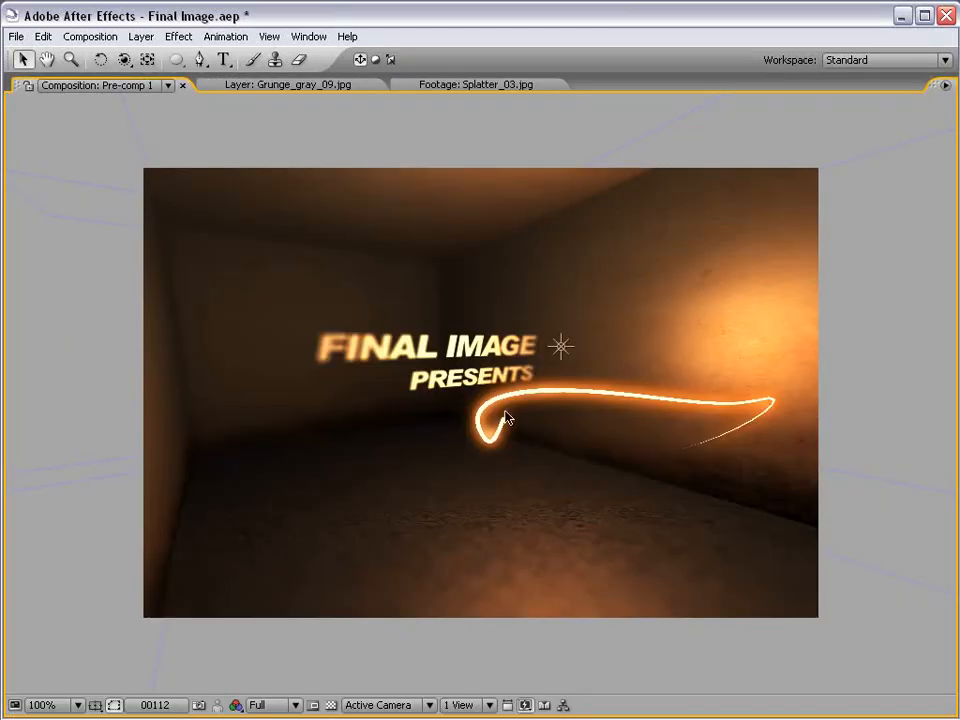
key(grave)
scroll(558, 427, down, 1)
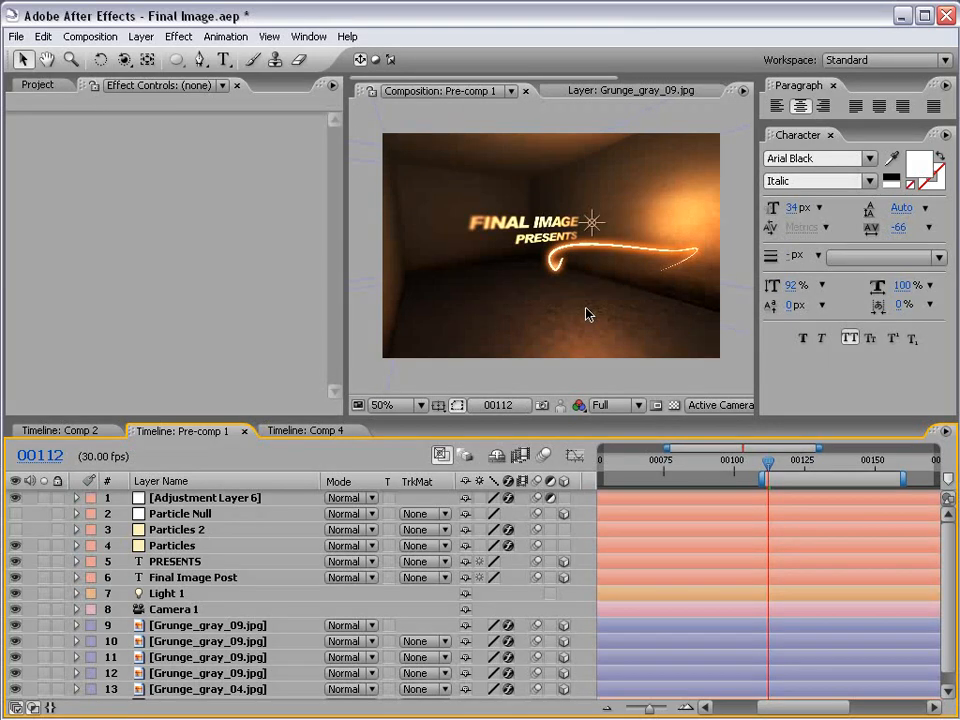
click(88, 432)
key(grave)
scroll(445, 405, up, 1)
drag(445, 405, 470, 384)
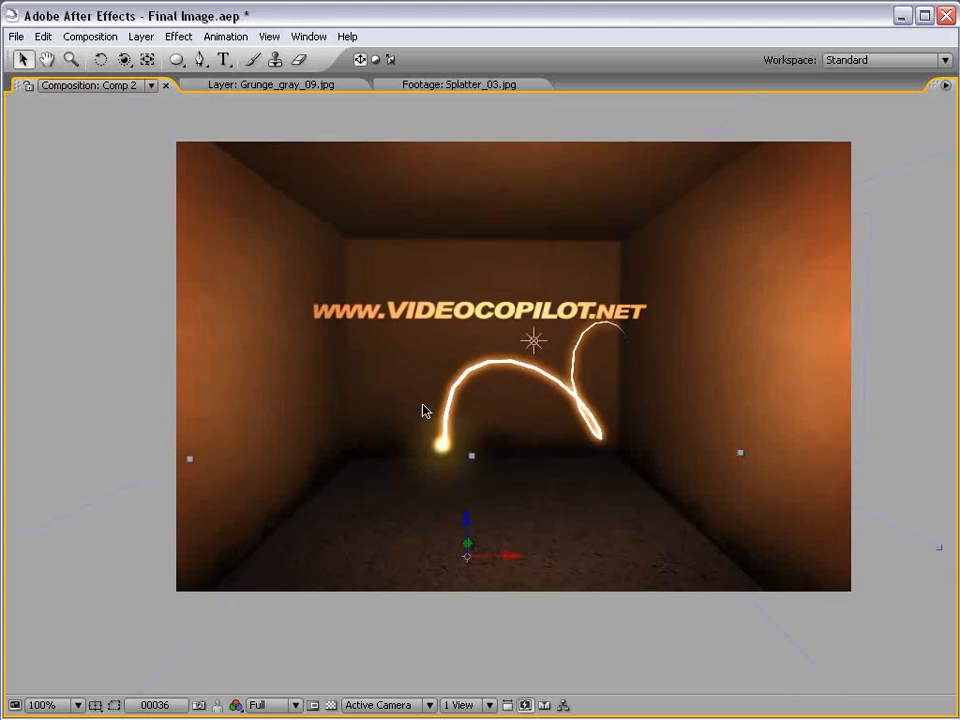
scroll(428, 362, down, 1)
key(grave)
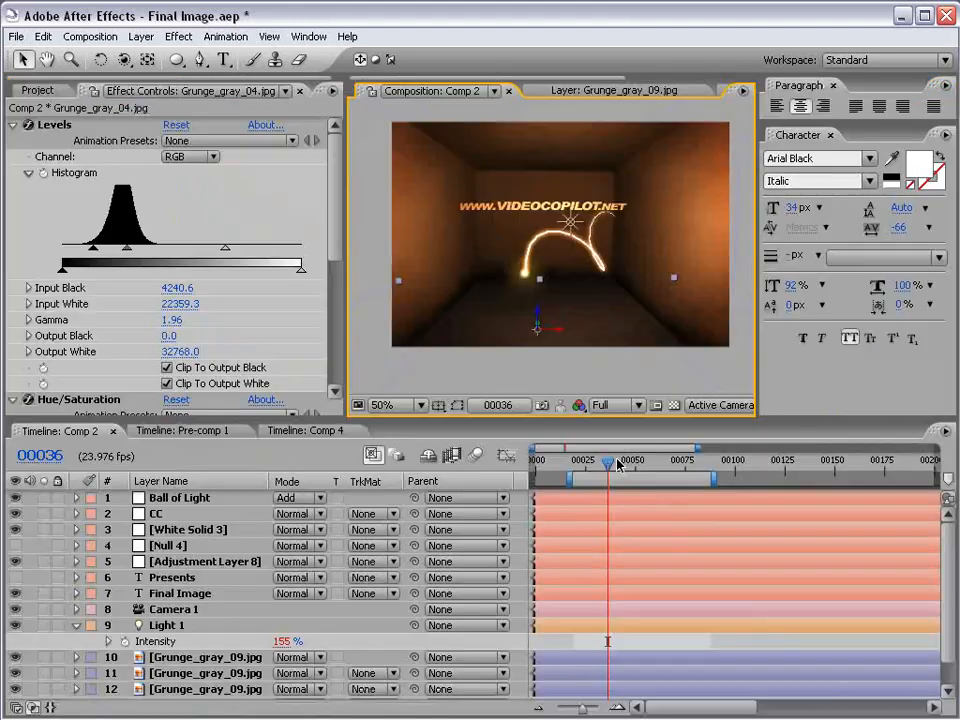